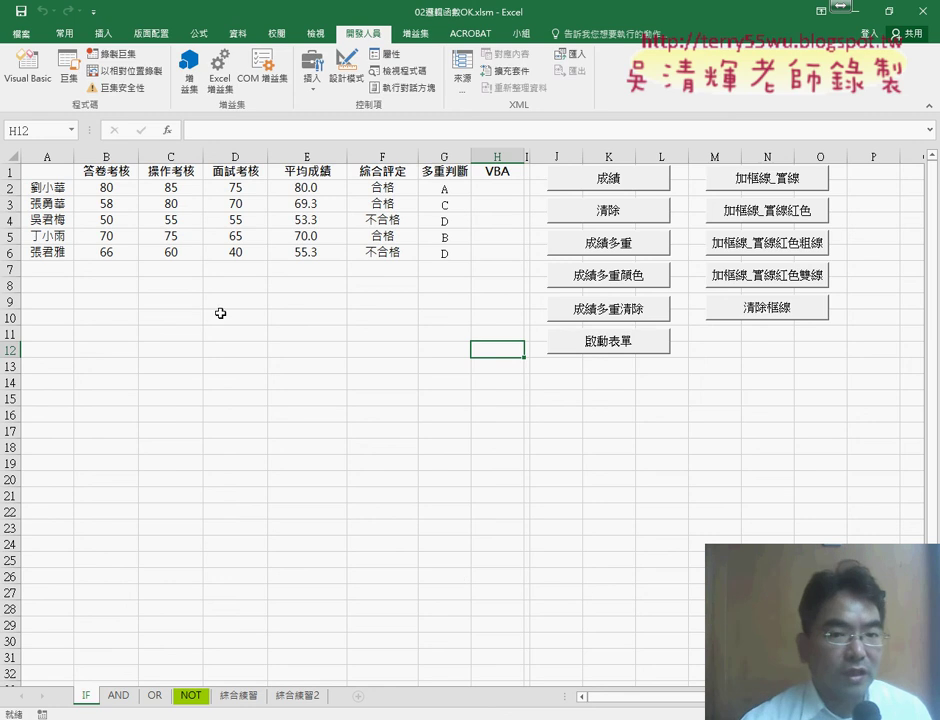
Select the empty row 7 below the student list and return to cell A7.
left_click_drag(46, 268, 393, 271)
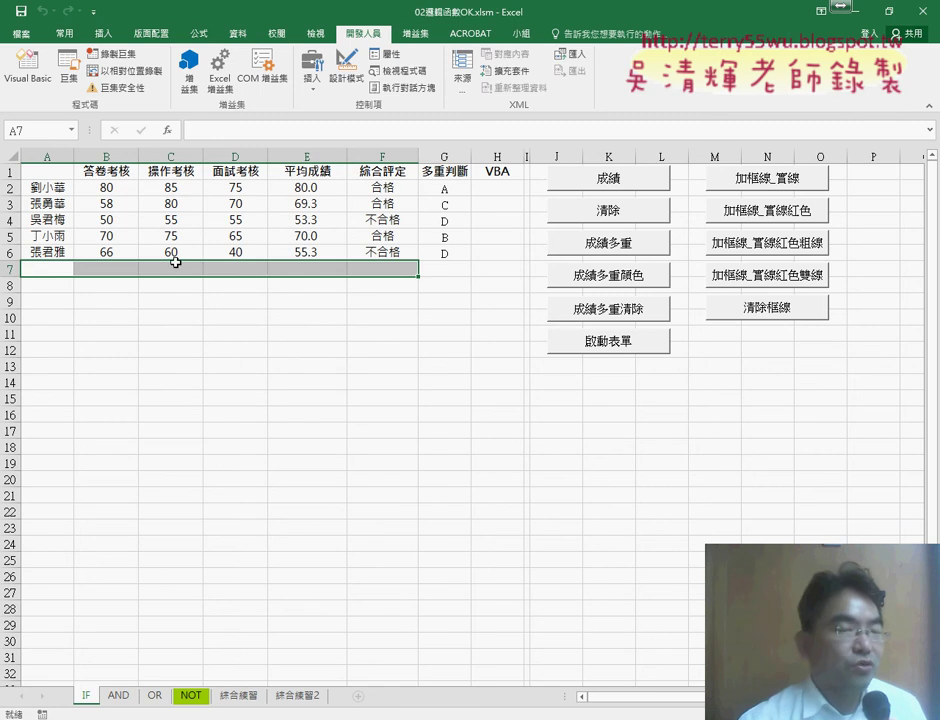
left_click(107, 268)
left_click(49, 270)
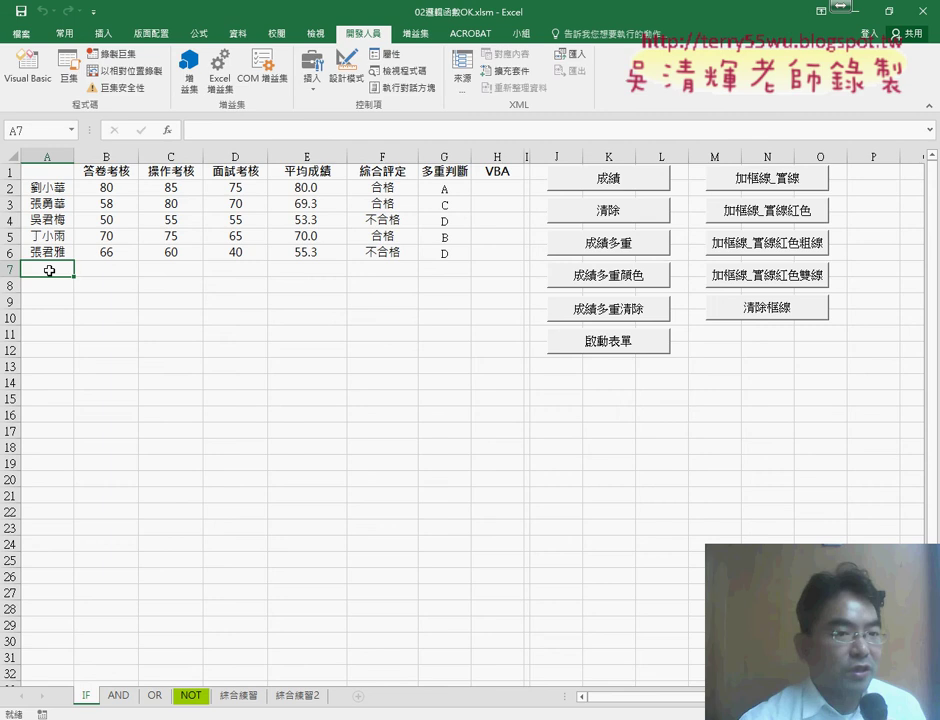
key("Right")
key("Right")
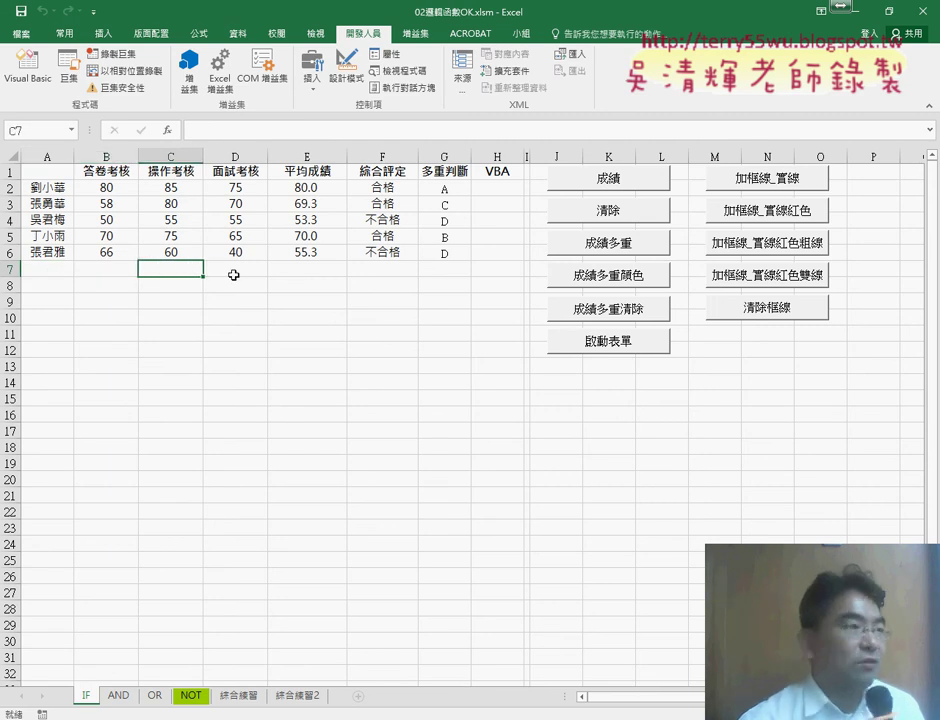
key("Right")
left_click(58, 279)
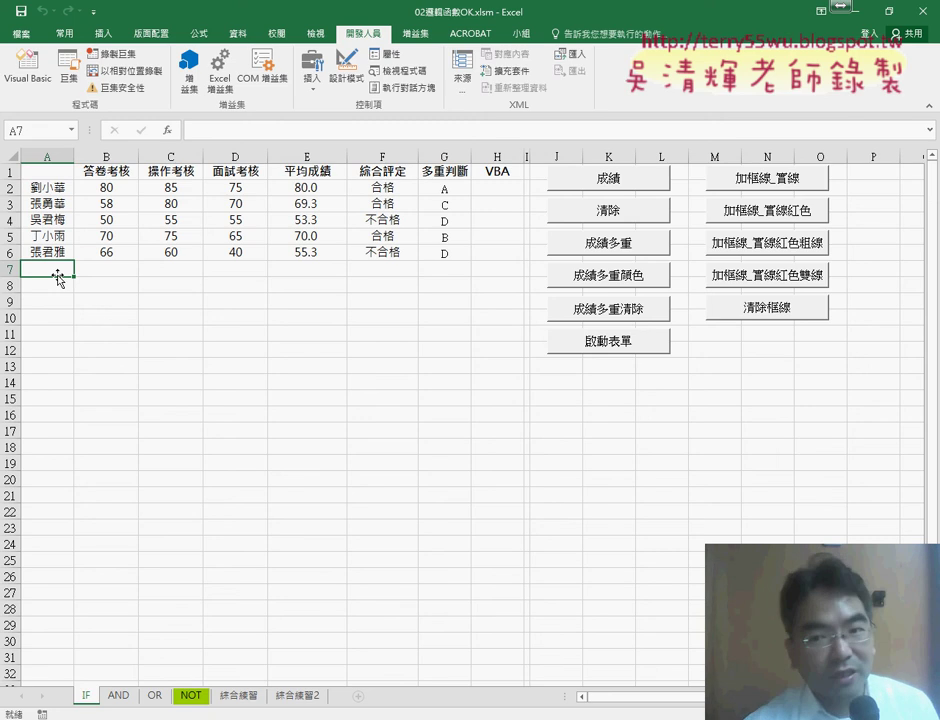
Launch the 成績系統 form, move it off the score table and try its score fields.
left_click(598, 345)
left_click_drag(424, 272, 200, 288)
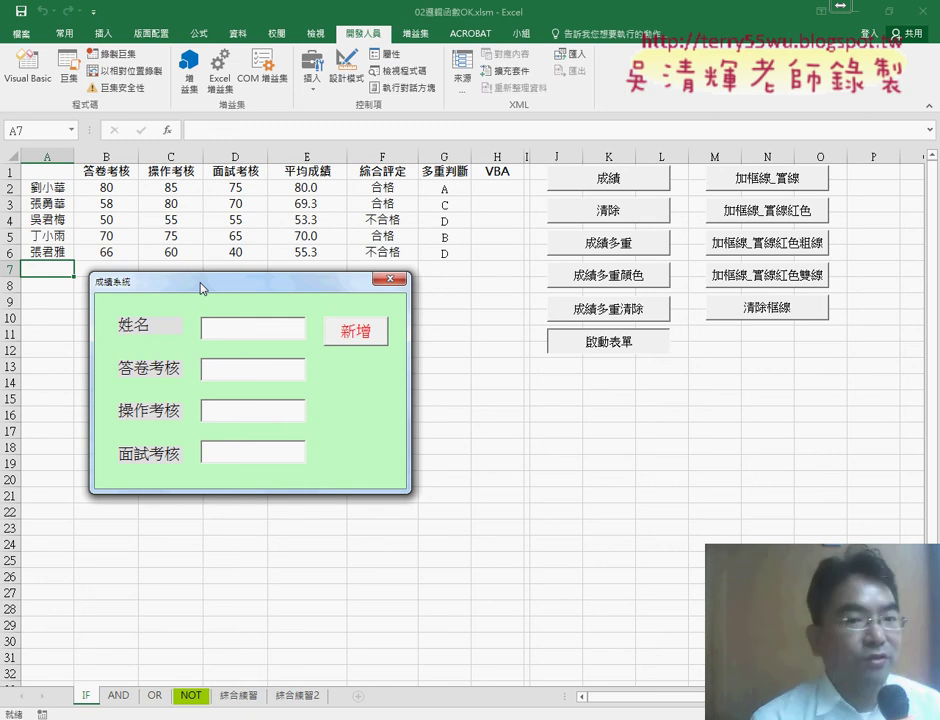
left_click(242, 369)
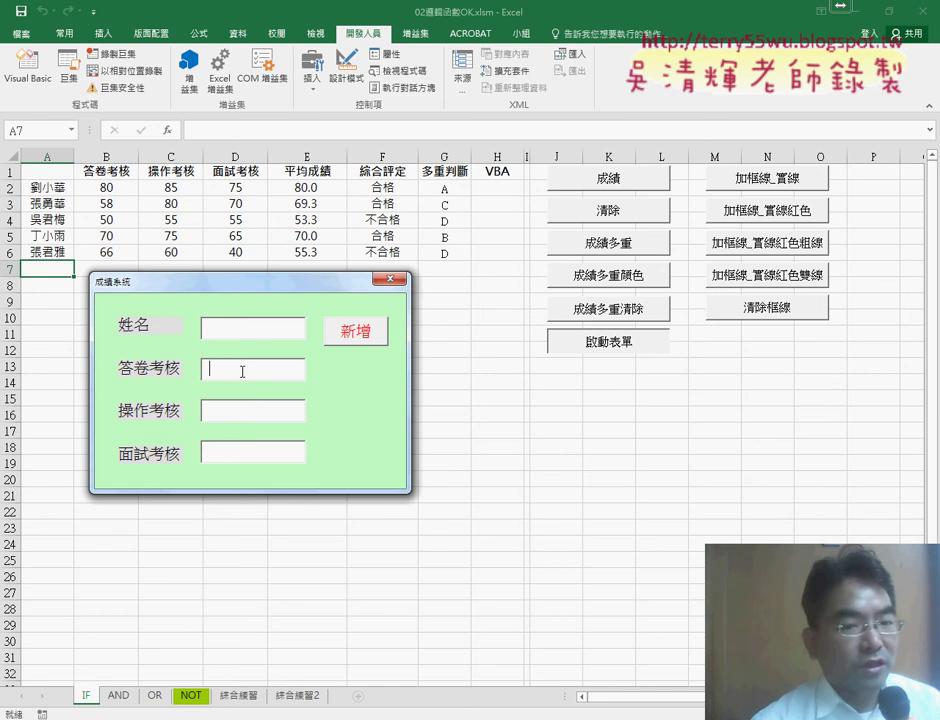
left_click(247, 407)
left_click(245, 443)
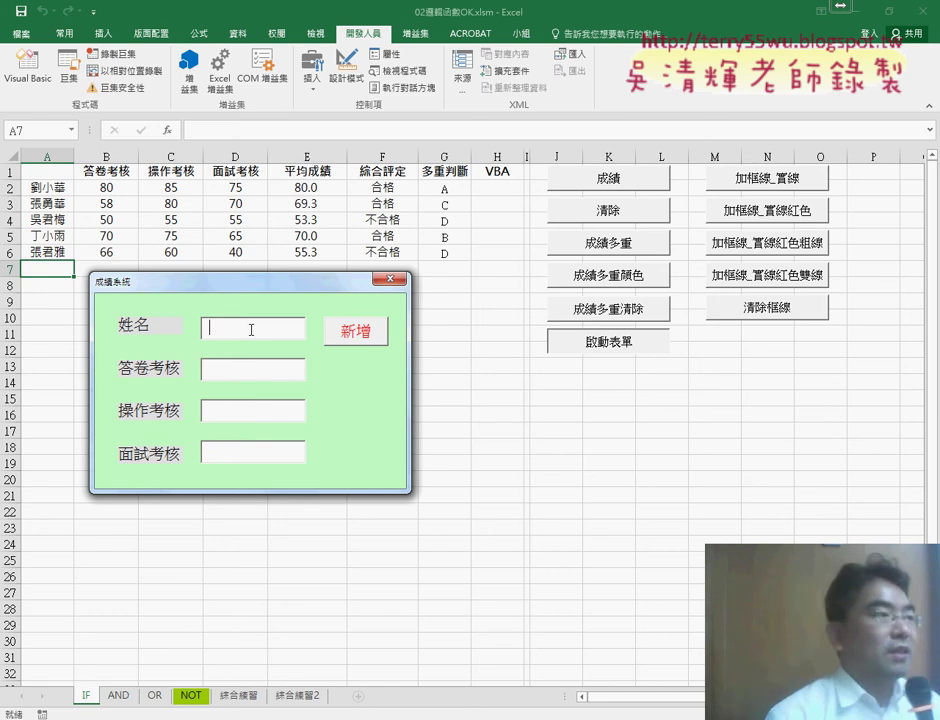
left_click_drag(252, 282, 254, 304)
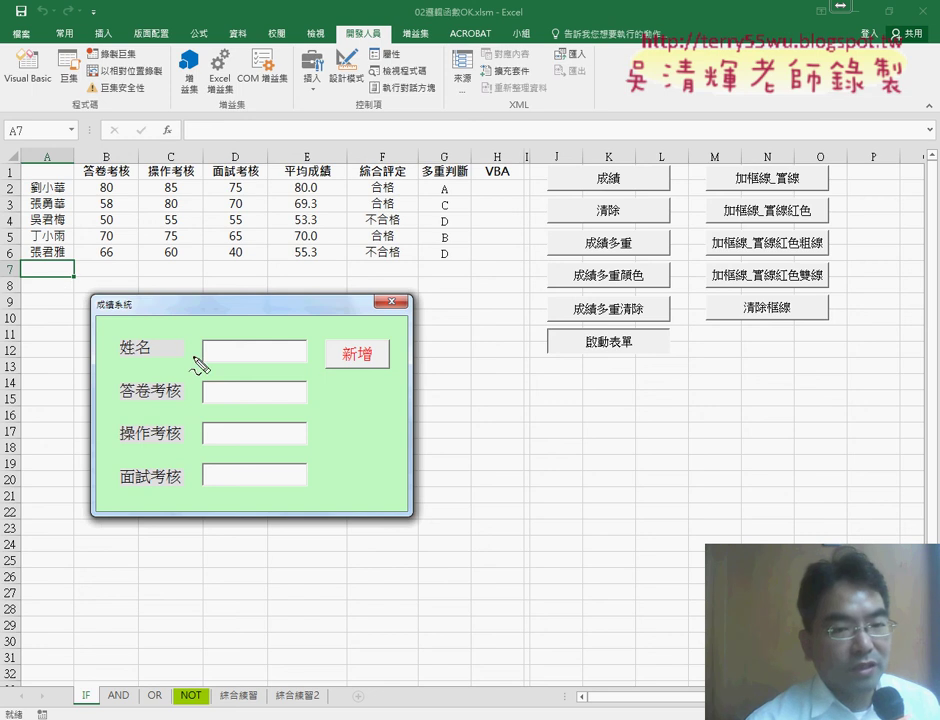
left_click_drag(187, 332, 181, 490)
mouse_move(189, 333)
left_mouse_down()
mouse_move(248, 330)
mouse_move(176, 492)
left_mouse_up()
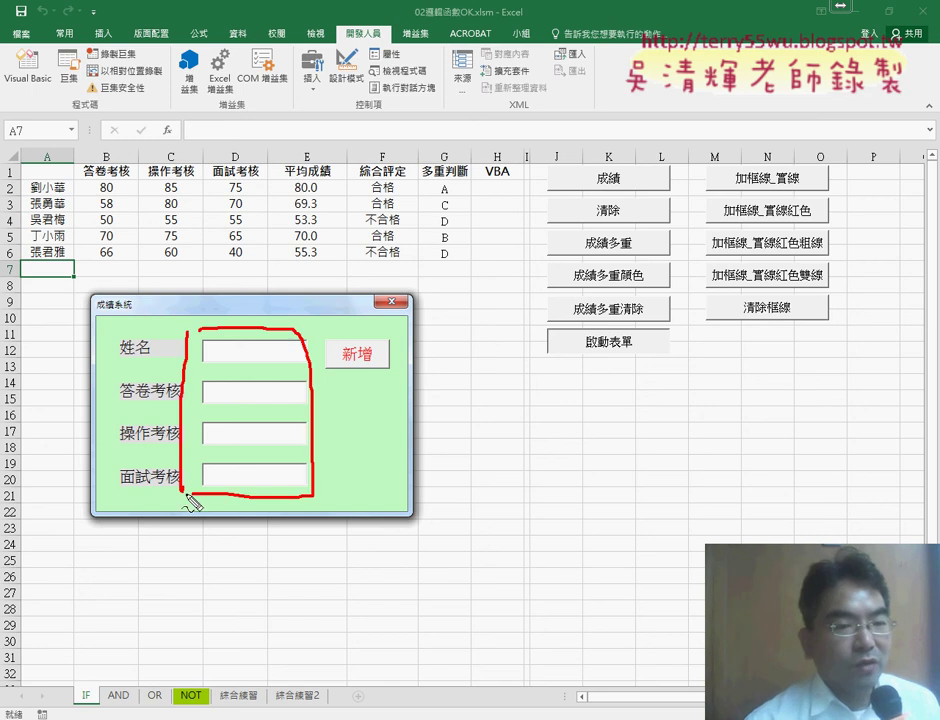
left_click_drag(380, 338, 386, 370)
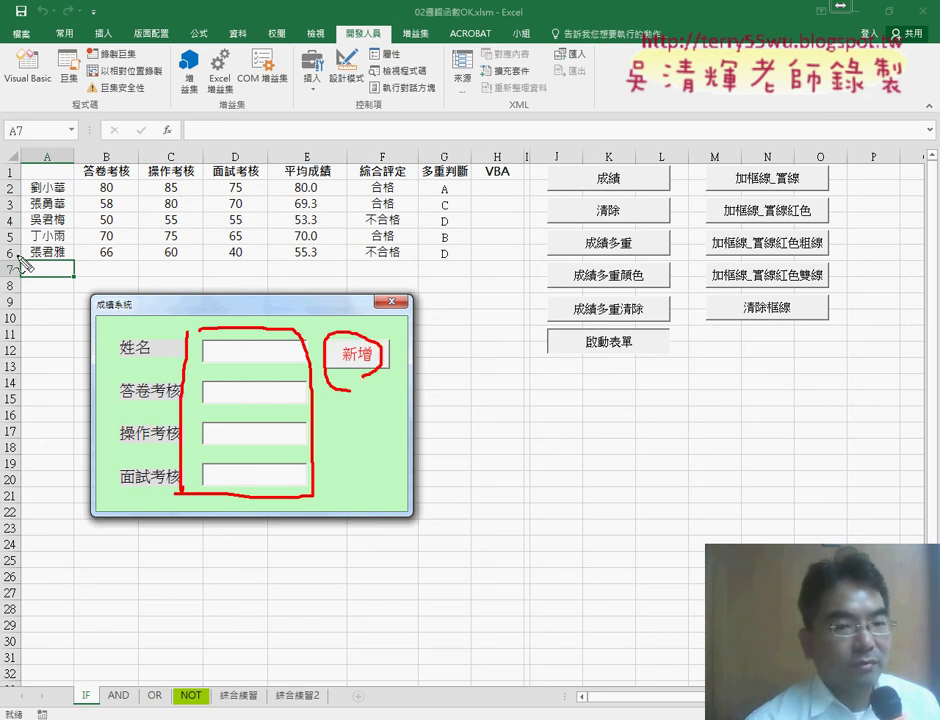
mouse_move(19, 262)
left_mouse_down()
mouse_move(180, 265)
mouse_move(15, 290)
left_mouse_up()
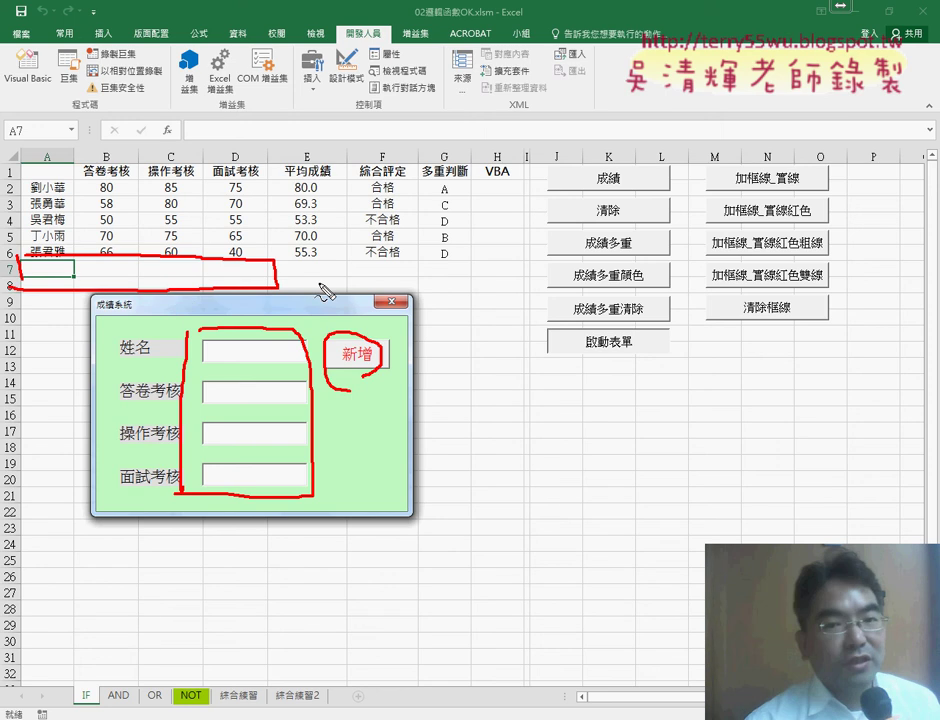
mouse_move(287, 281)
left_mouse_down()
mouse_move(338, 280)
mouse_move(325, 285)
left_mouse_up()
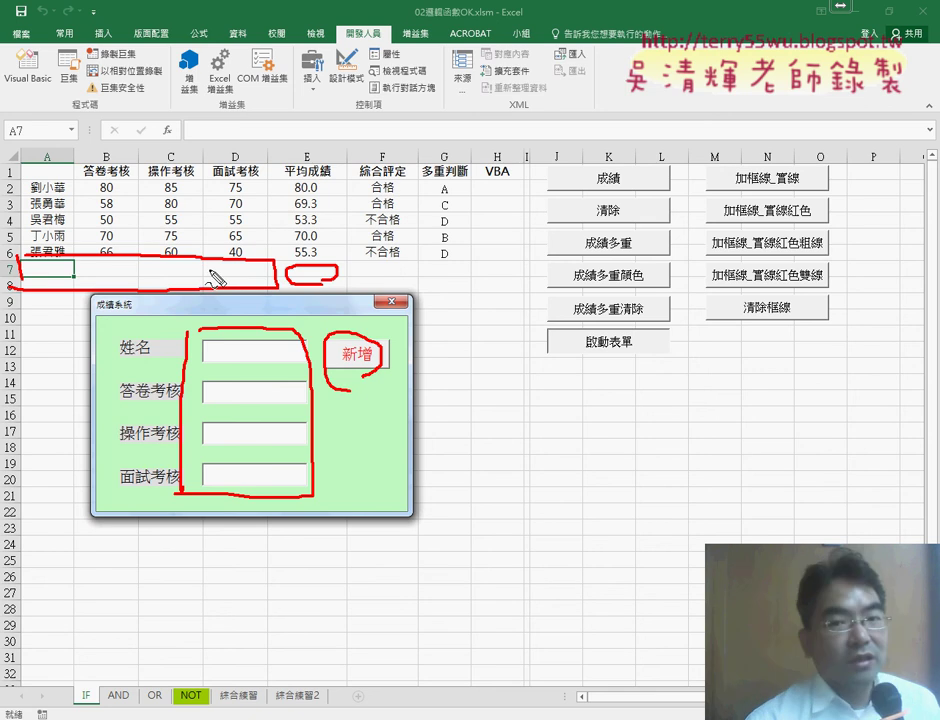
left_click_drag(398, 266, 388, 273)
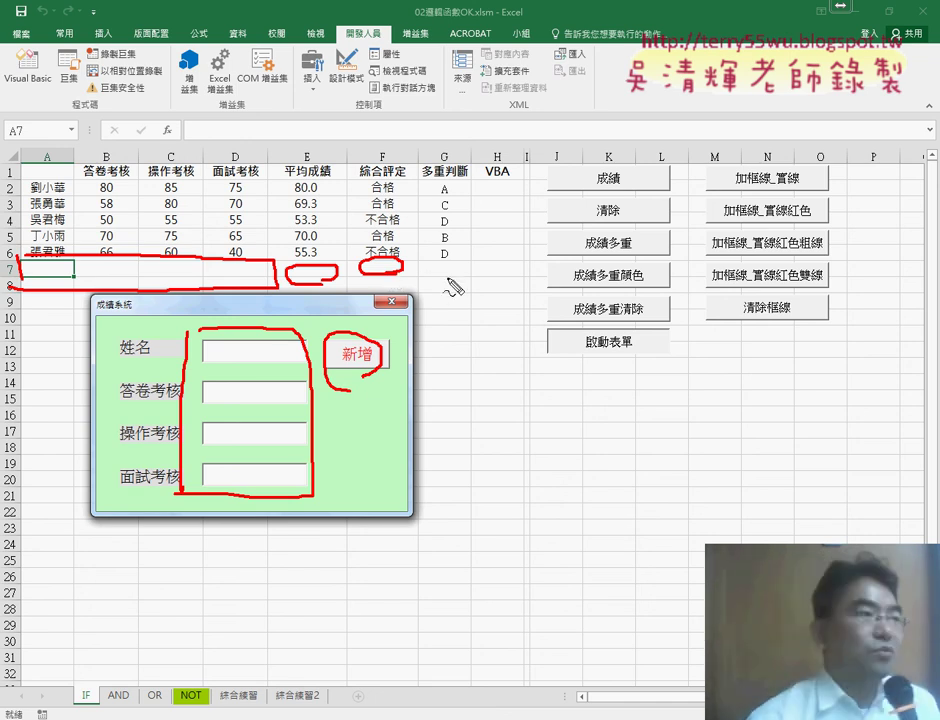
left_click_drag(452, 264, 460, 281)
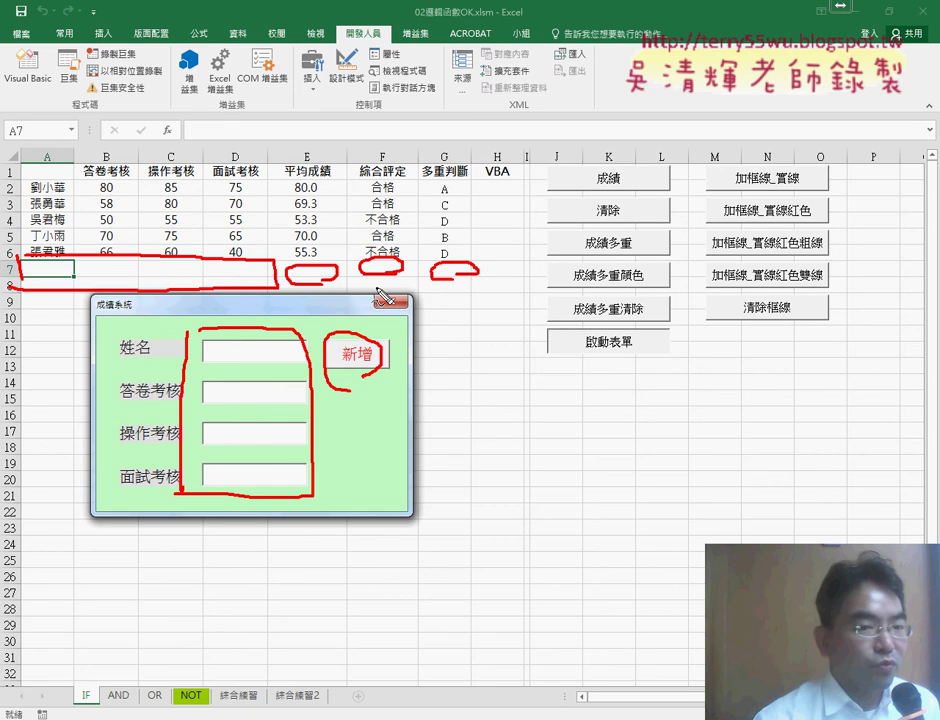
key("Escape")
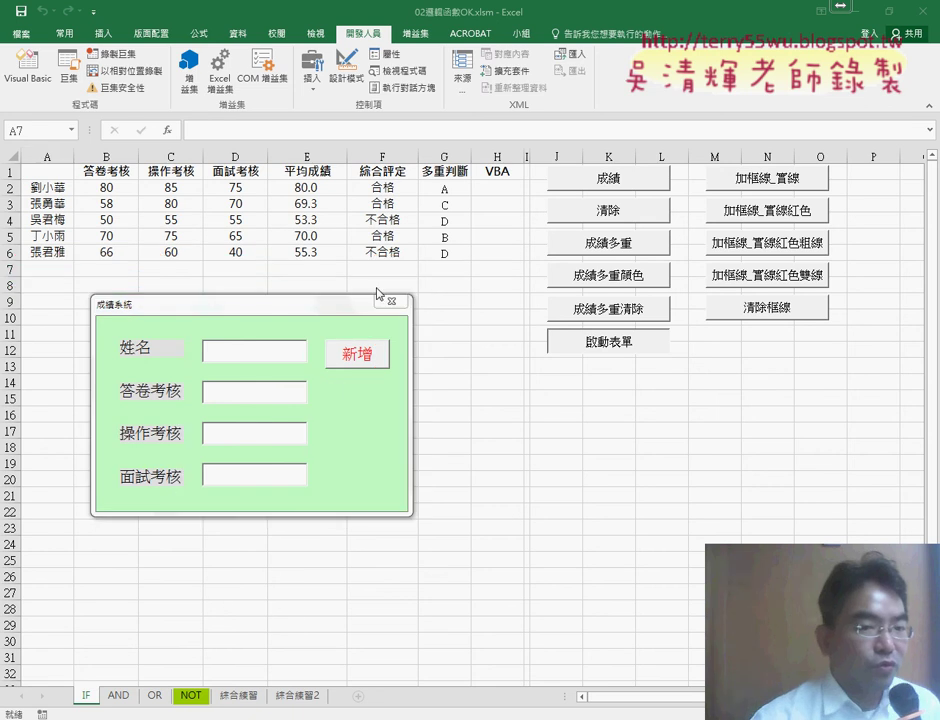
Enter name AAA with scores 52, 63 and 85, leaving focus on 新增.
left_click_drag(267, 302, 273, 311)
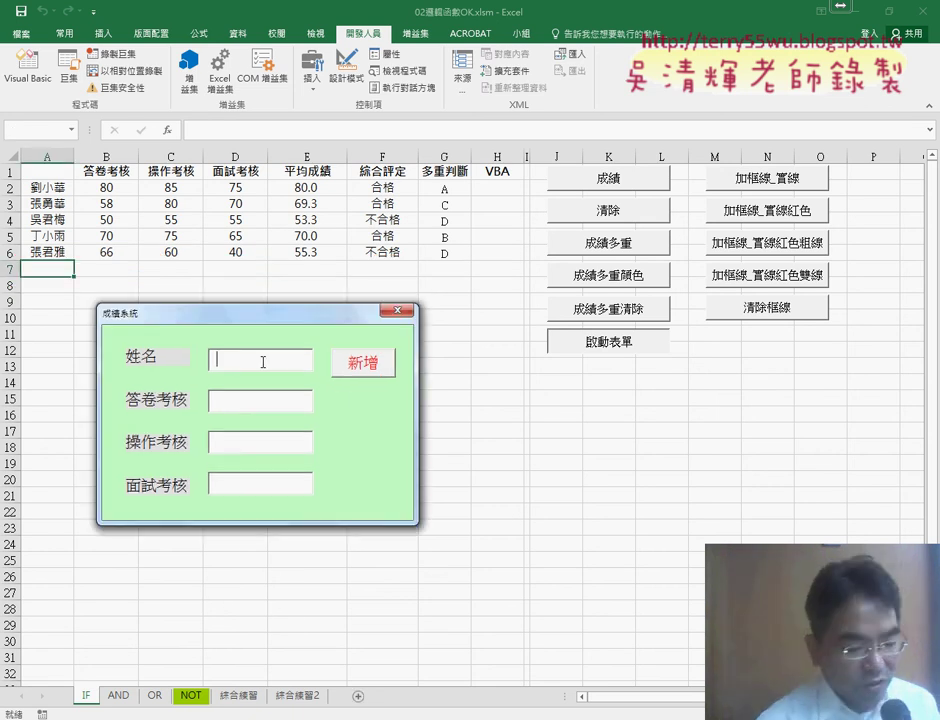
type("AAA")
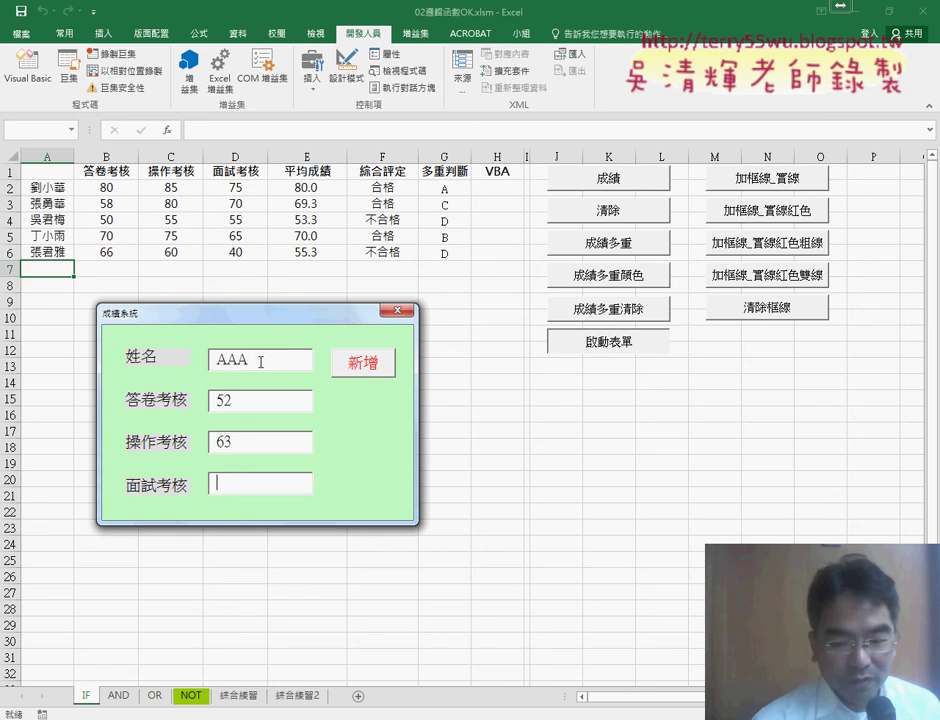
type("85")
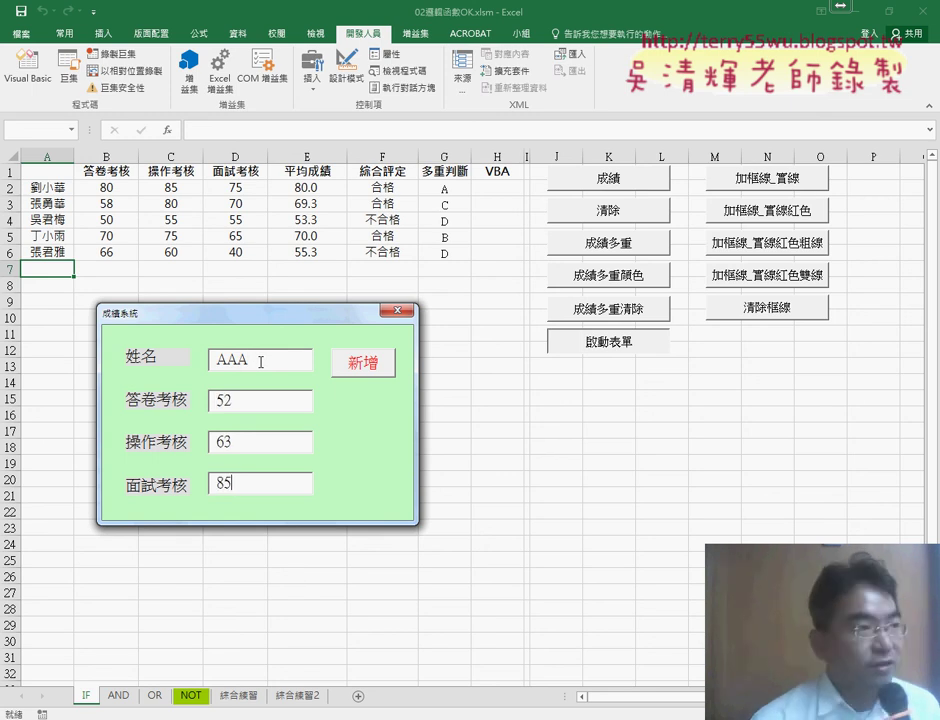
key("Tab")
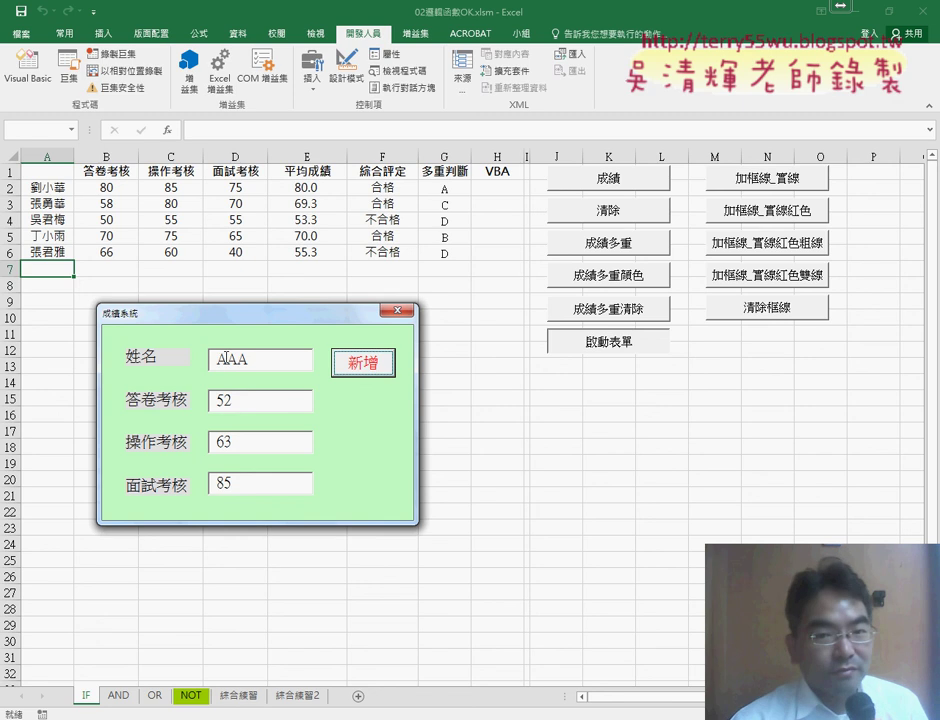
Add AAA as row 6 (average 66.7, 合格, C) and close the 成績系統 form.
left_click(366, 370)
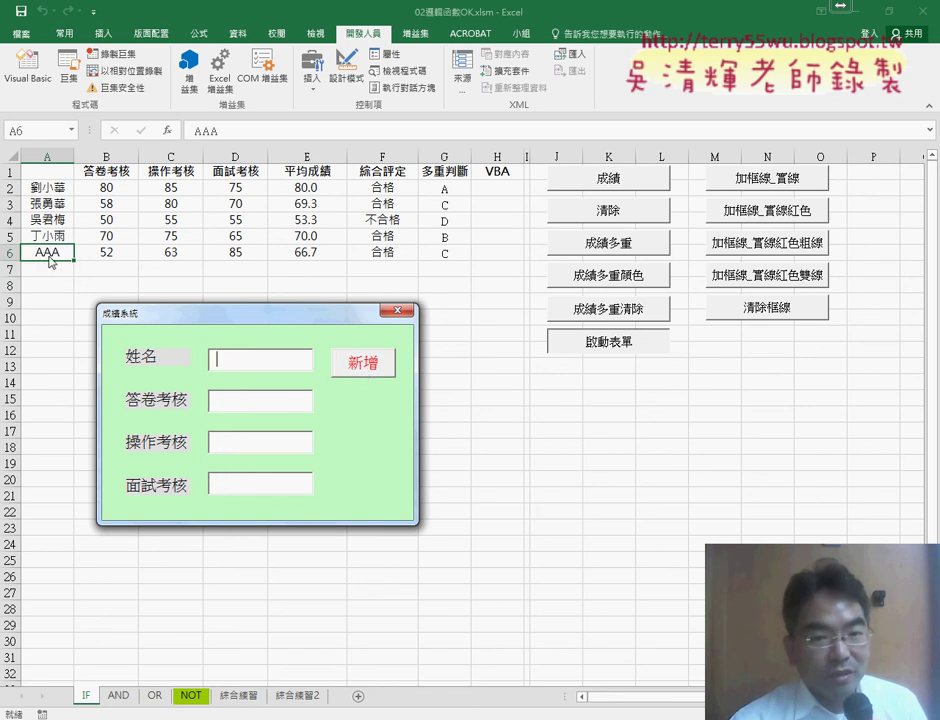
left_click_drag(193, 316, 161, 301)
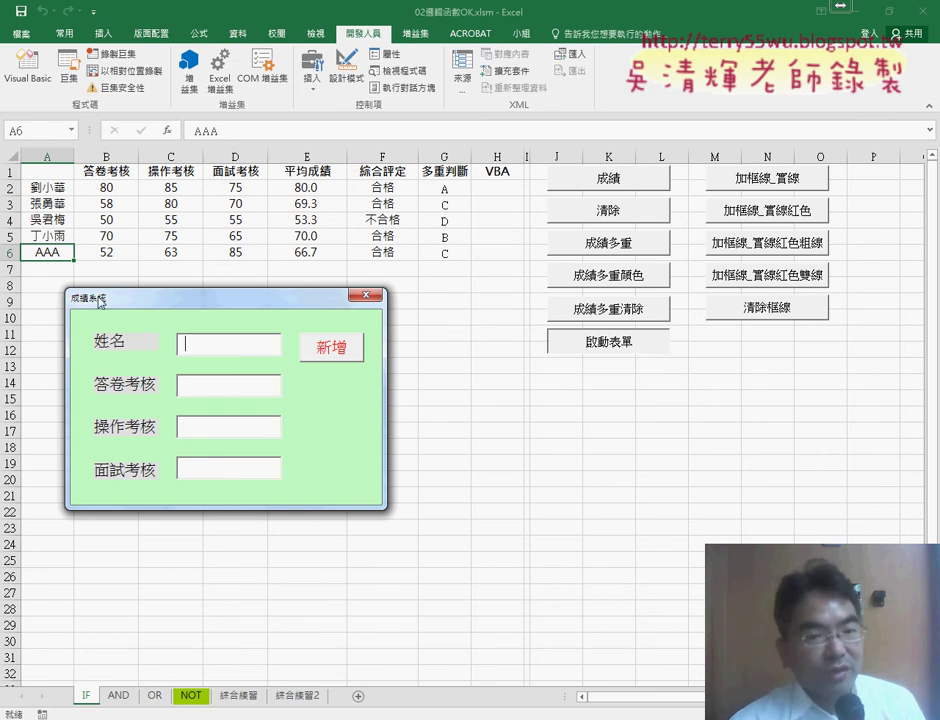
left_click_drag(100, 300, 103, 357)
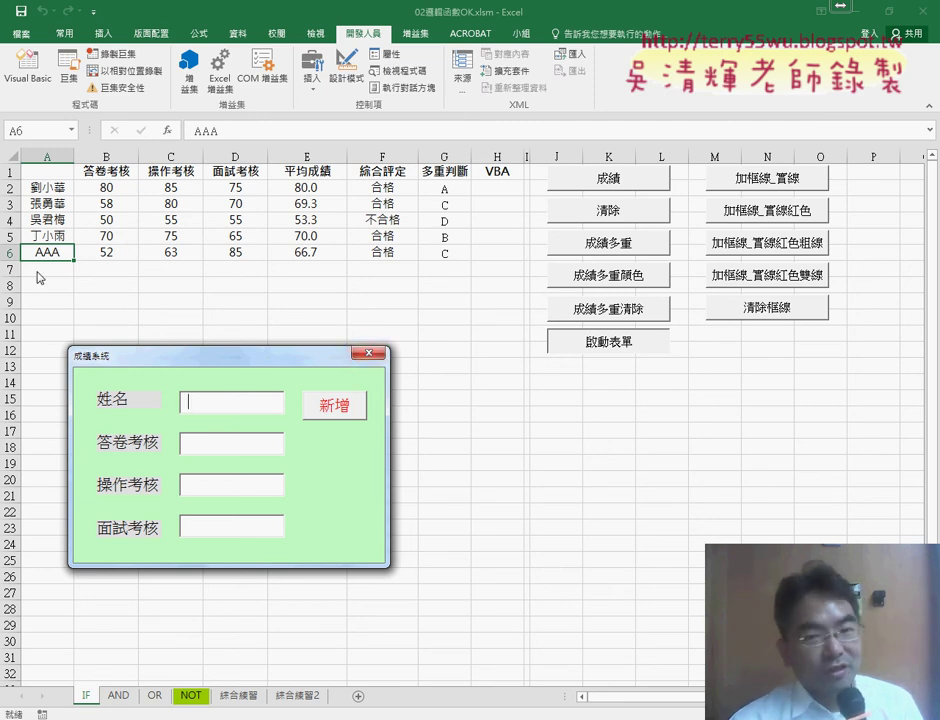
left_click(368, 352)
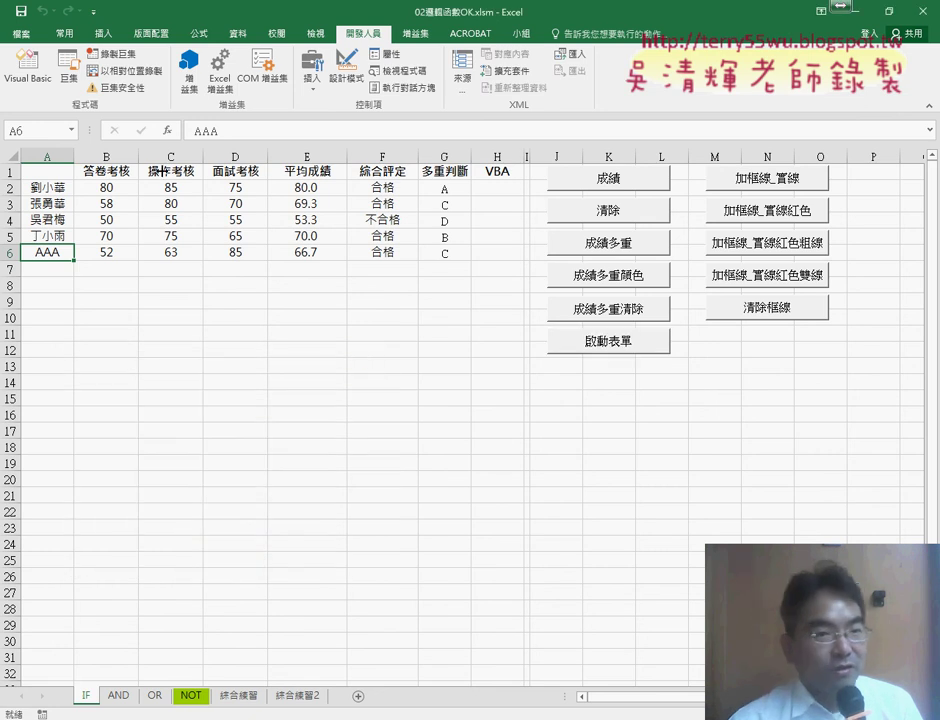
Open the CommandButton1 code and append +1 to the Range("A2").End(xlDown).Row line.
left_click(24, 62)
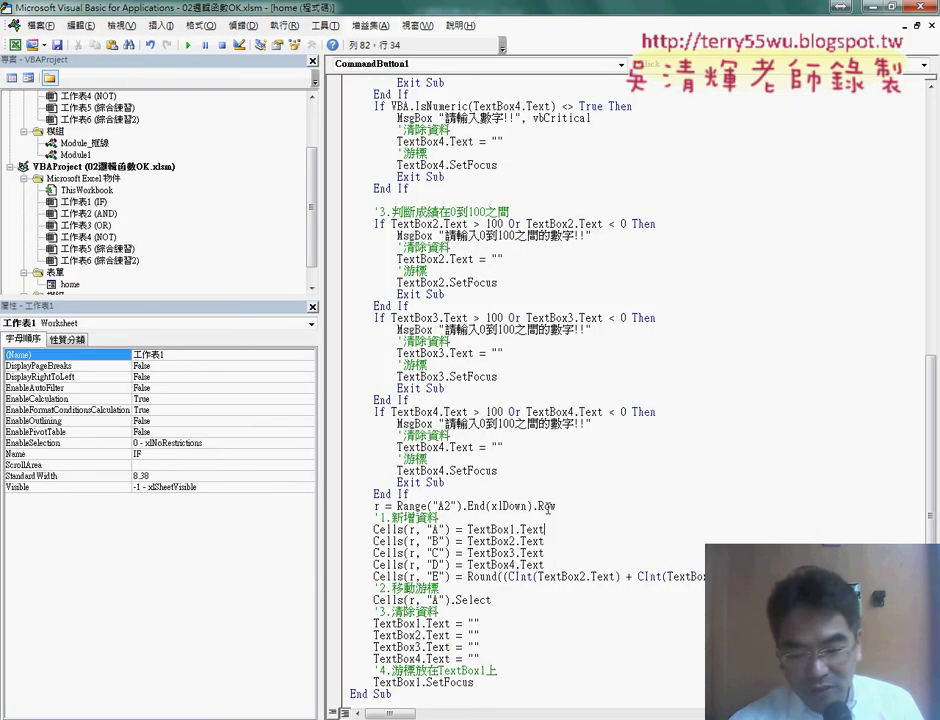
left_click(568, 506)
type("+1")
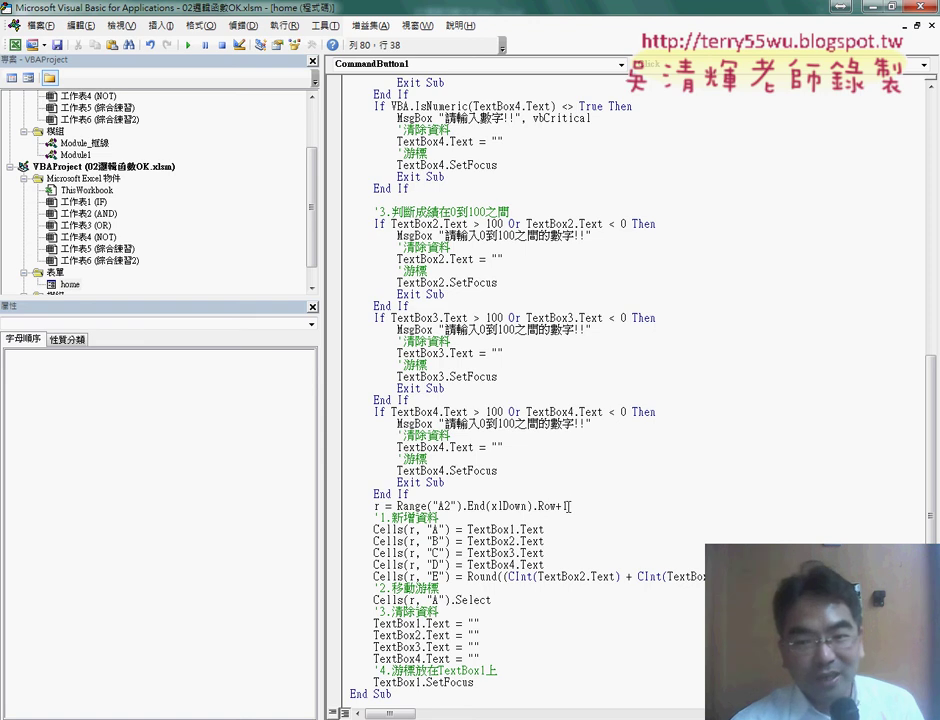
left_click_drag(563, 506, 395, 507)
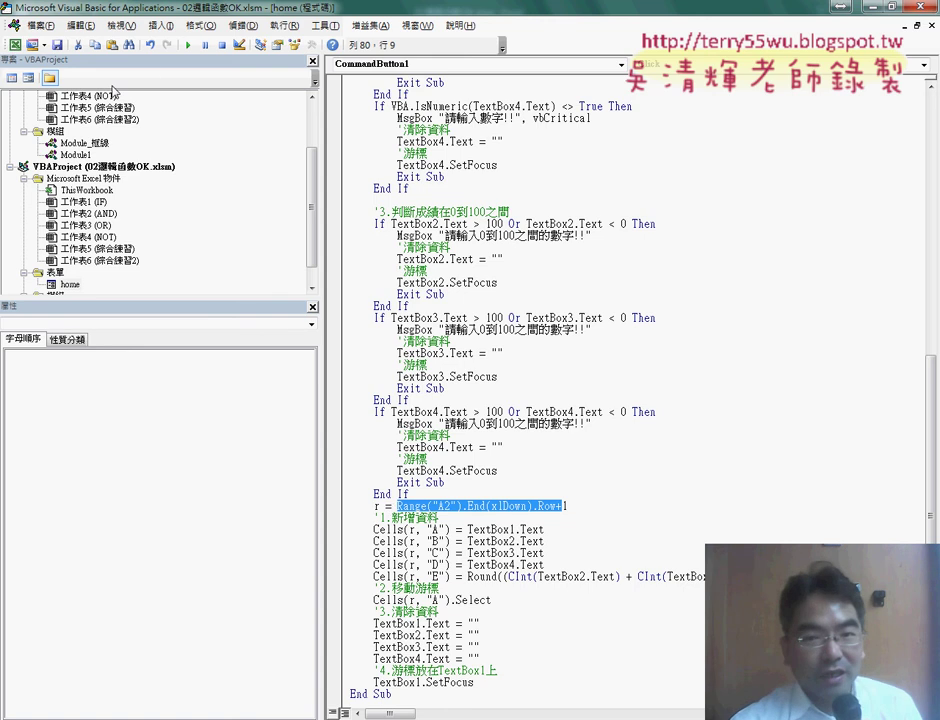
Relaunch the form and submit student BBB with scores 63, 85 and 92.
left_click(188, 45)
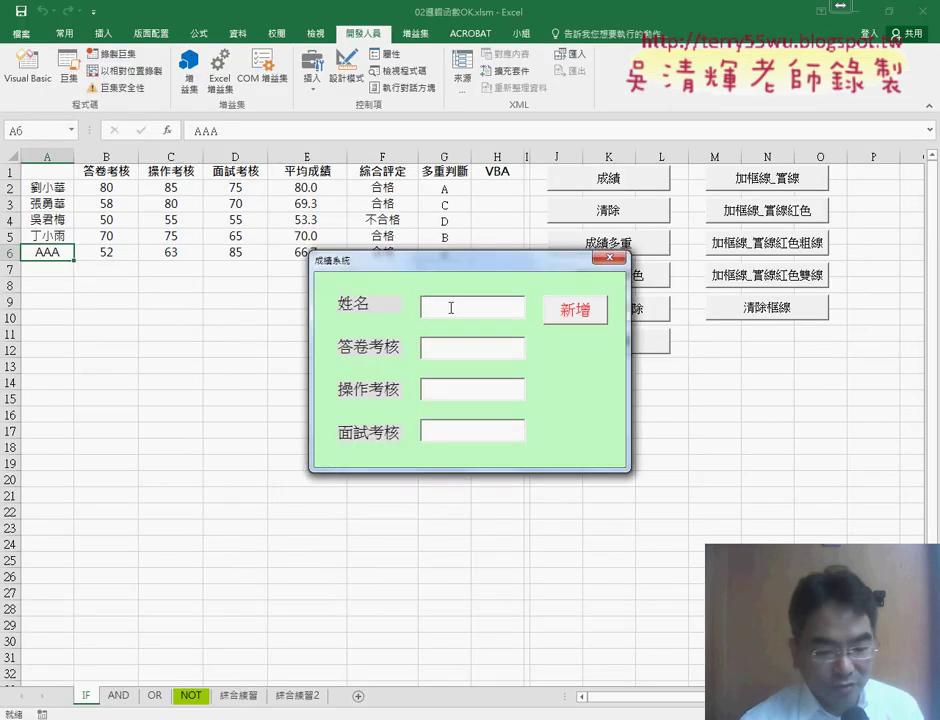
left_click_drag(413, 271, 225, 341)
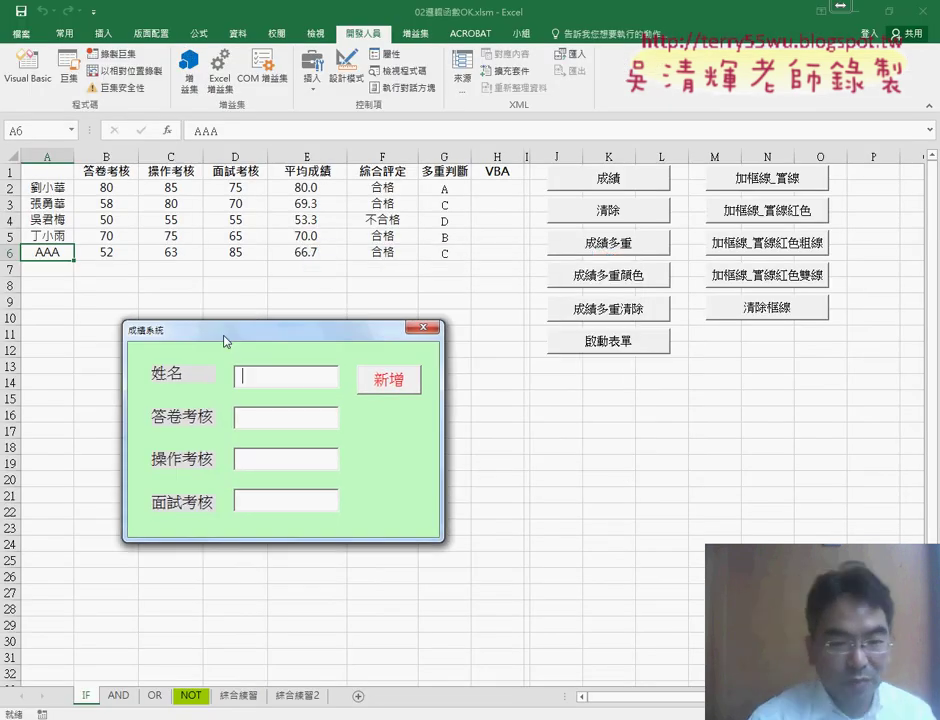
type("BBB")
key("Tab")
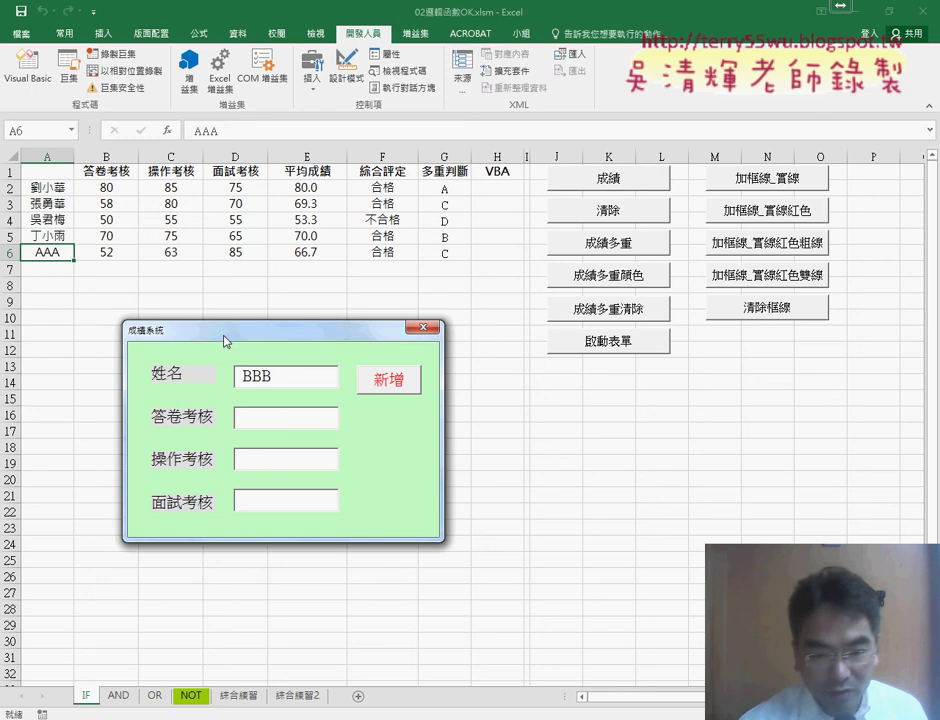
type("63")
key("Tab")
type("85")
key("Tab")
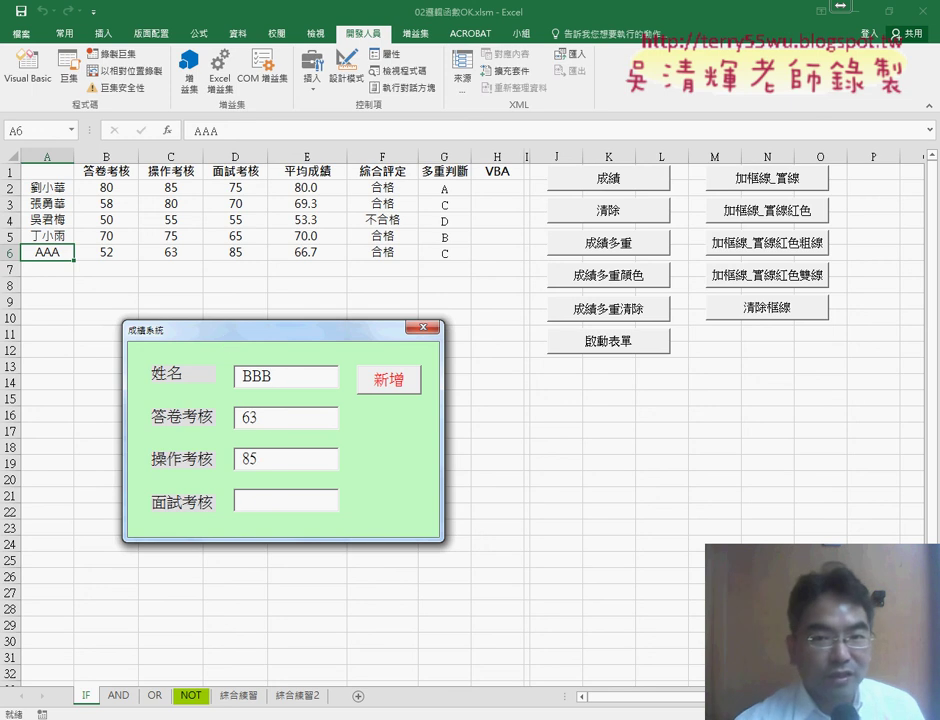
type("92")
key("Tab")
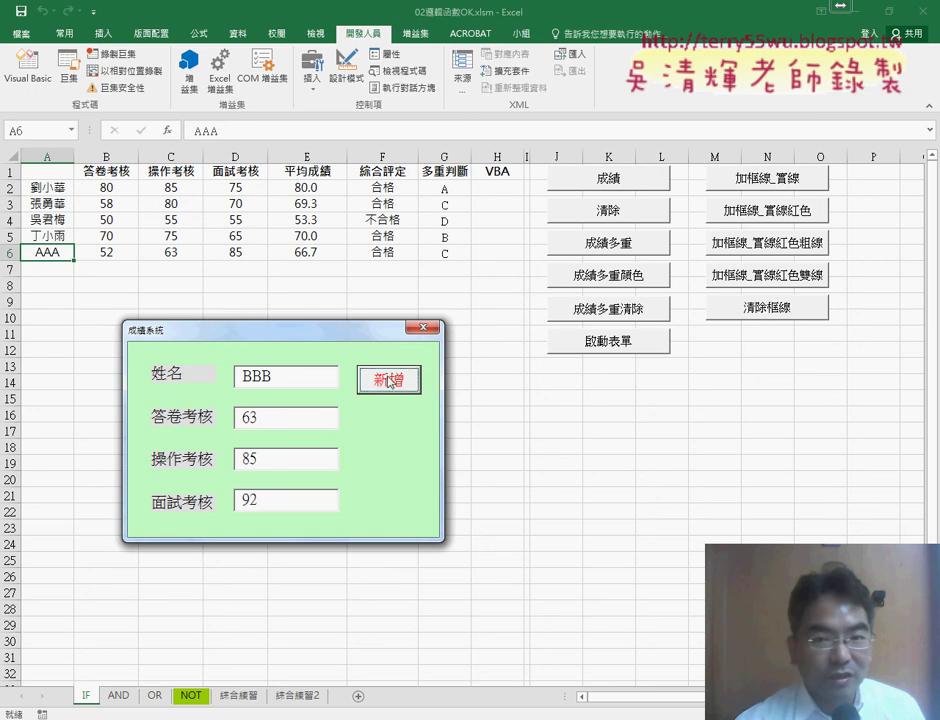
left_click(392, 384)
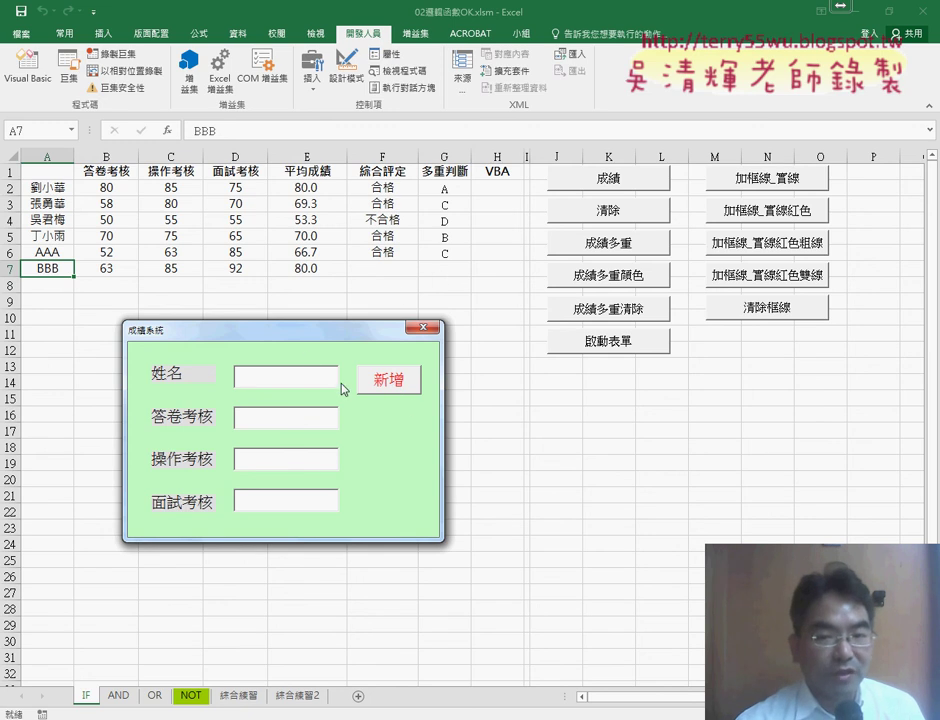
Confirm an empty submission and CCC with a 110 score are both rejected with warnings.
left_click(404, 386)
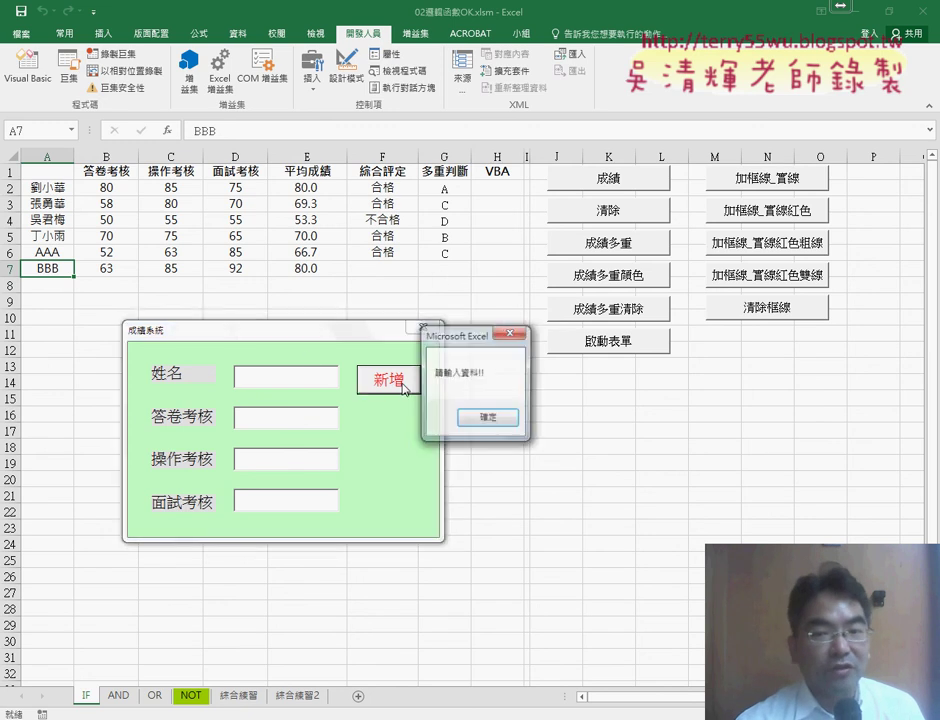
left_click(474, 418)
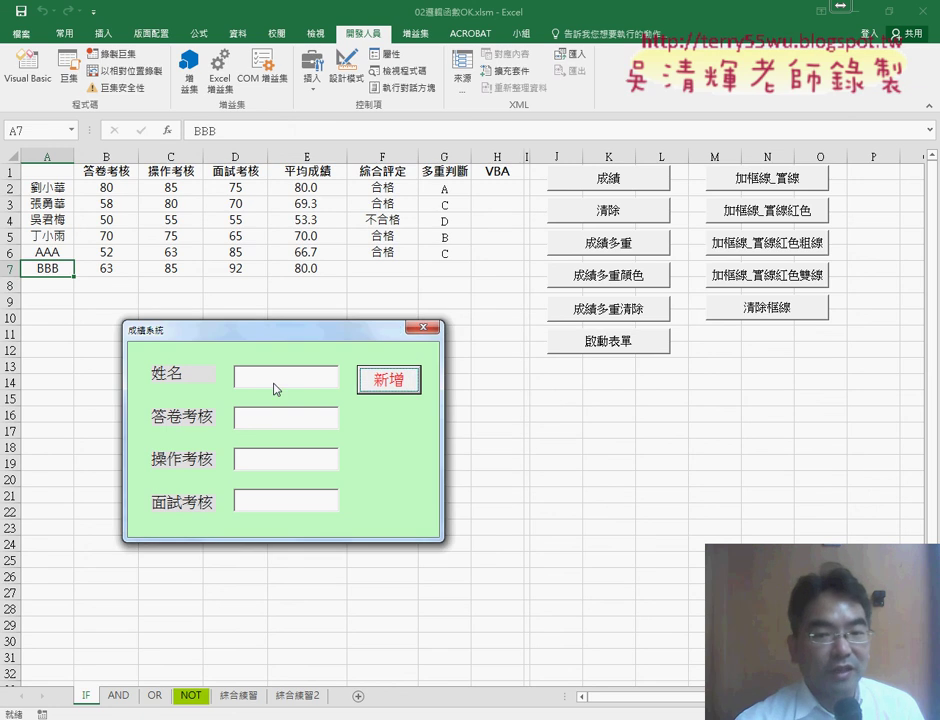
left_click(297, 382)
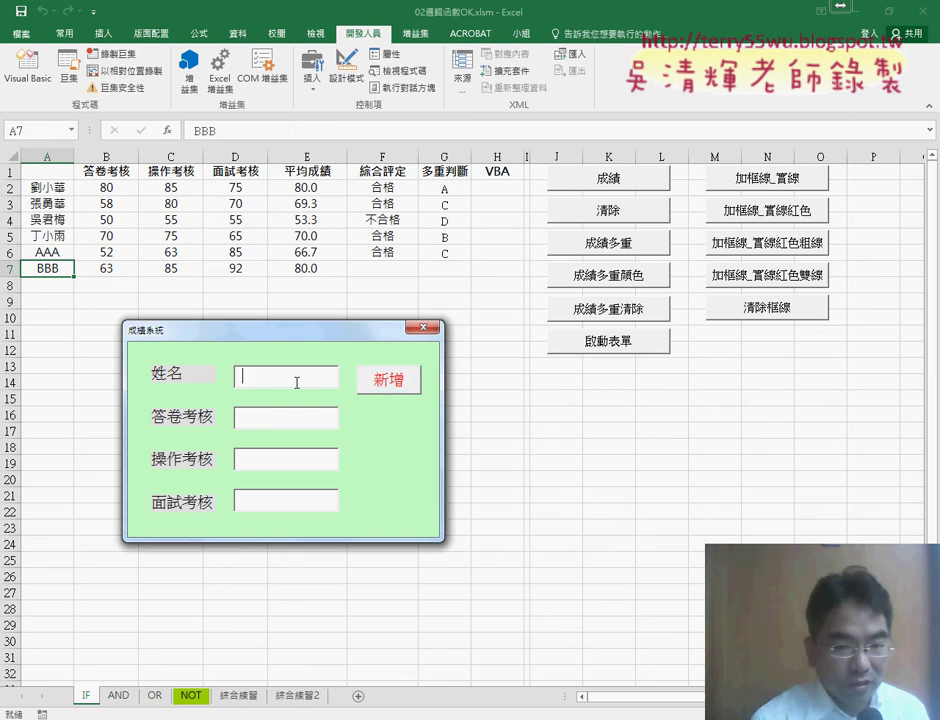
type("CCC")
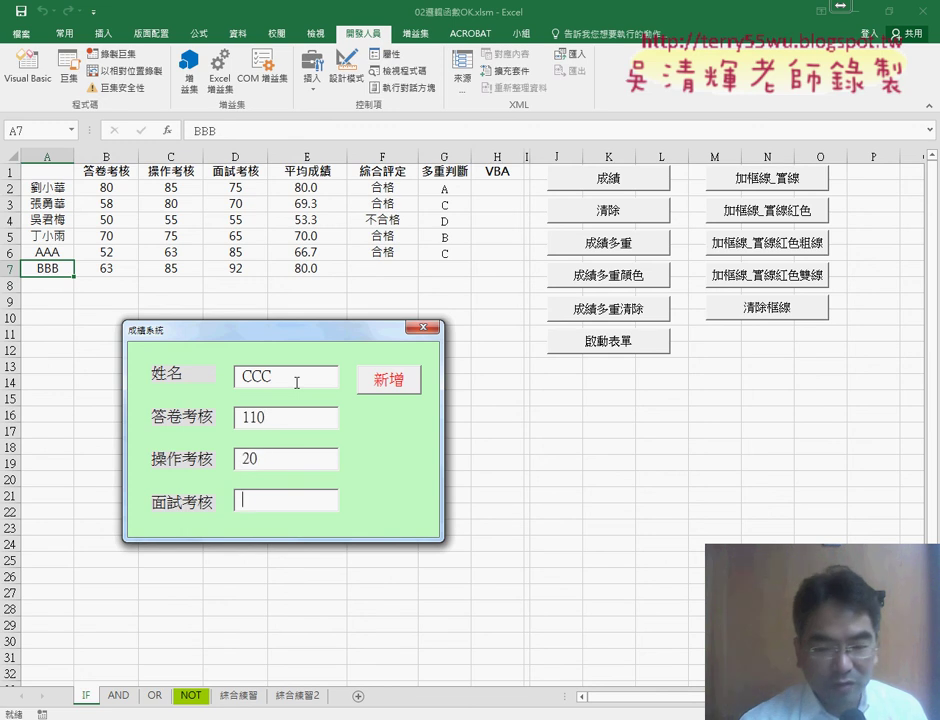
type("62")
key("Tab")
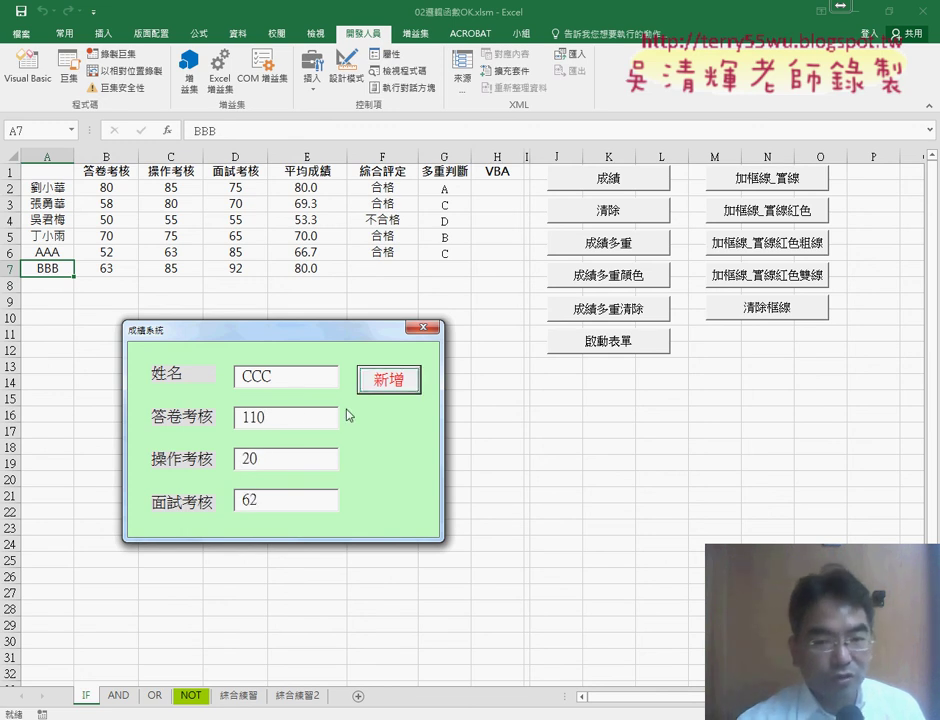
key("Tab")
left_click(383, 388)
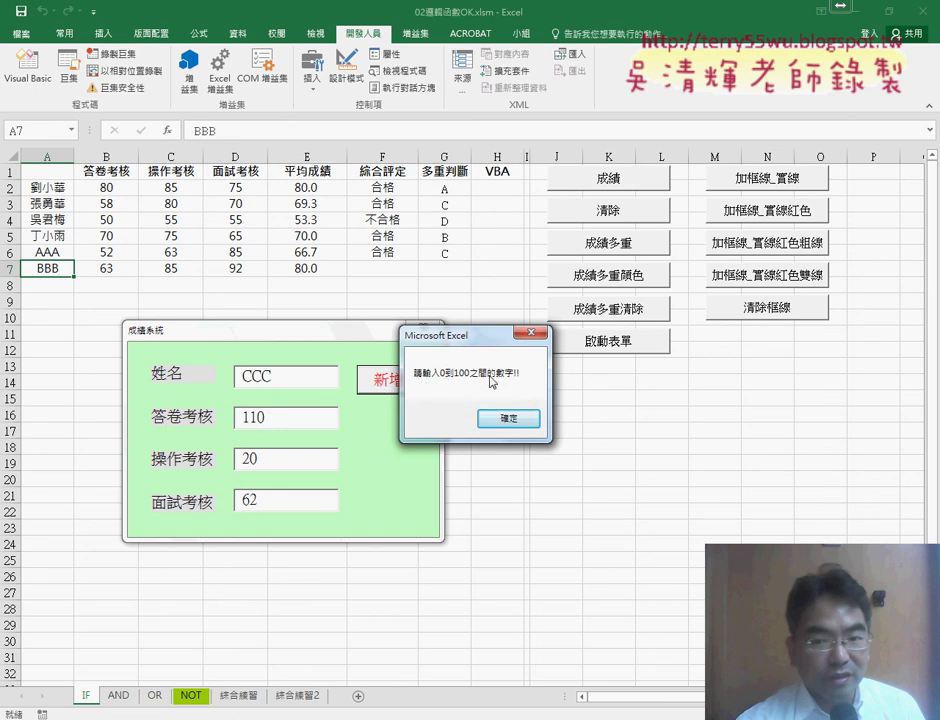
left_click(509, 418)
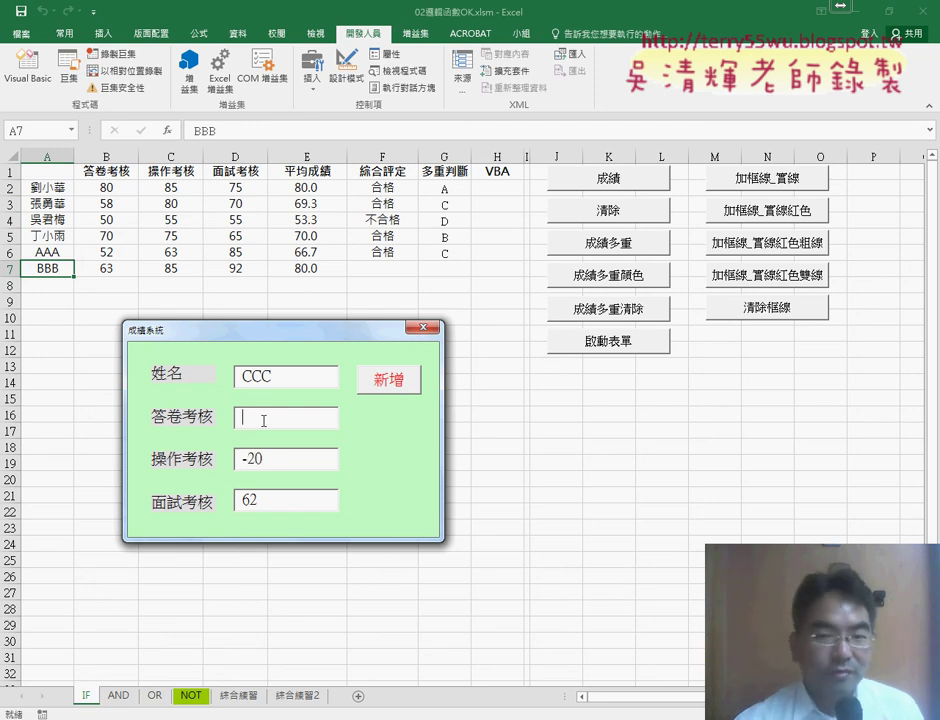
Retry with 50 and -20, dismiss the range warning, and close the form.
type("50")
left_click(391, 391)
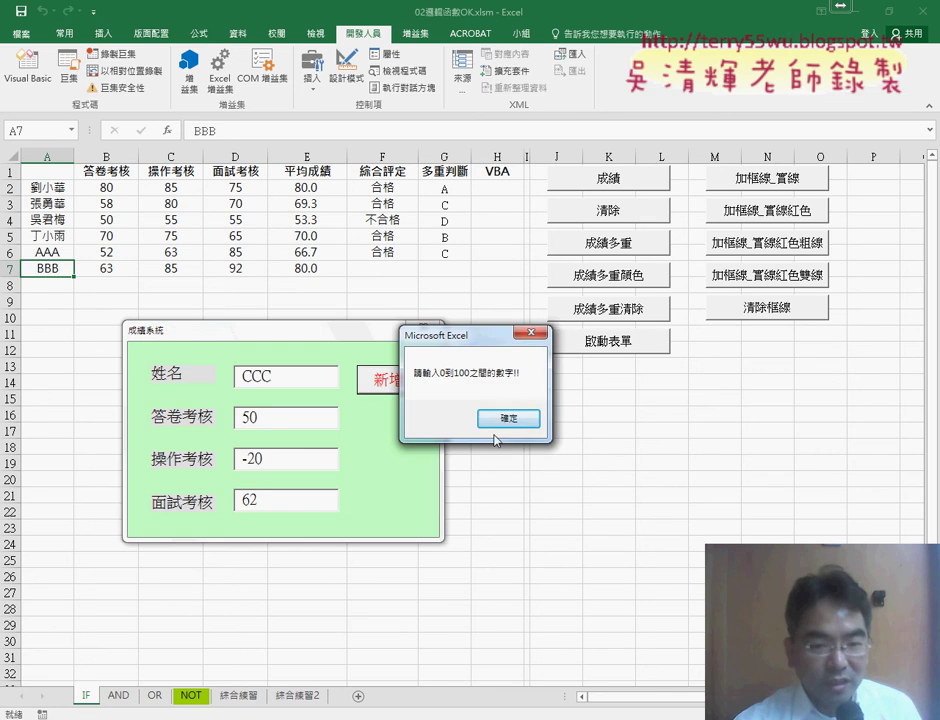
left_click(505, 420)
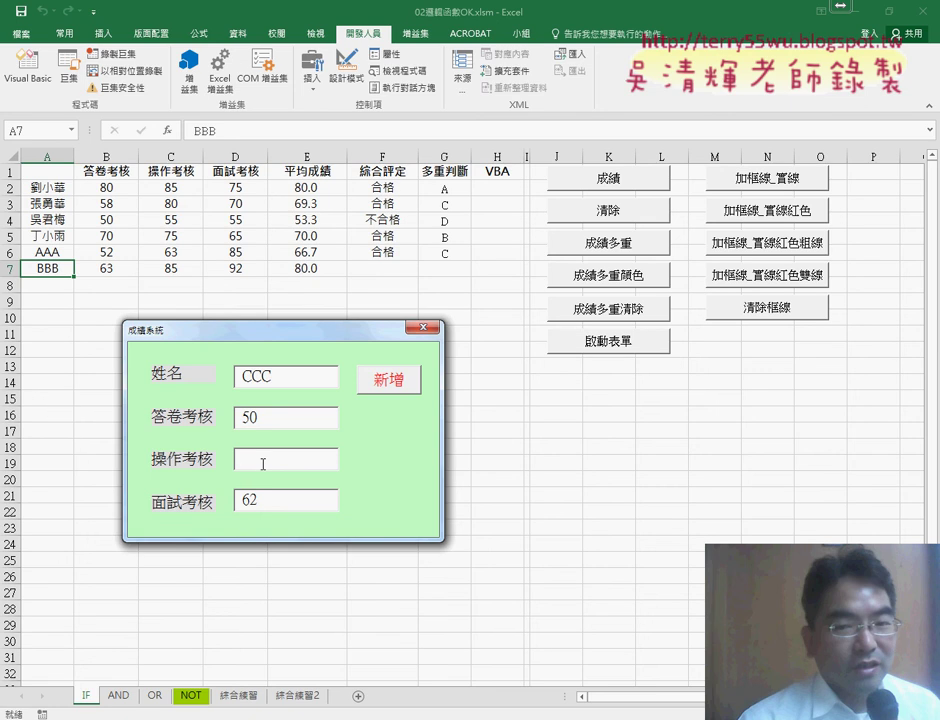
left_click(425, 327)
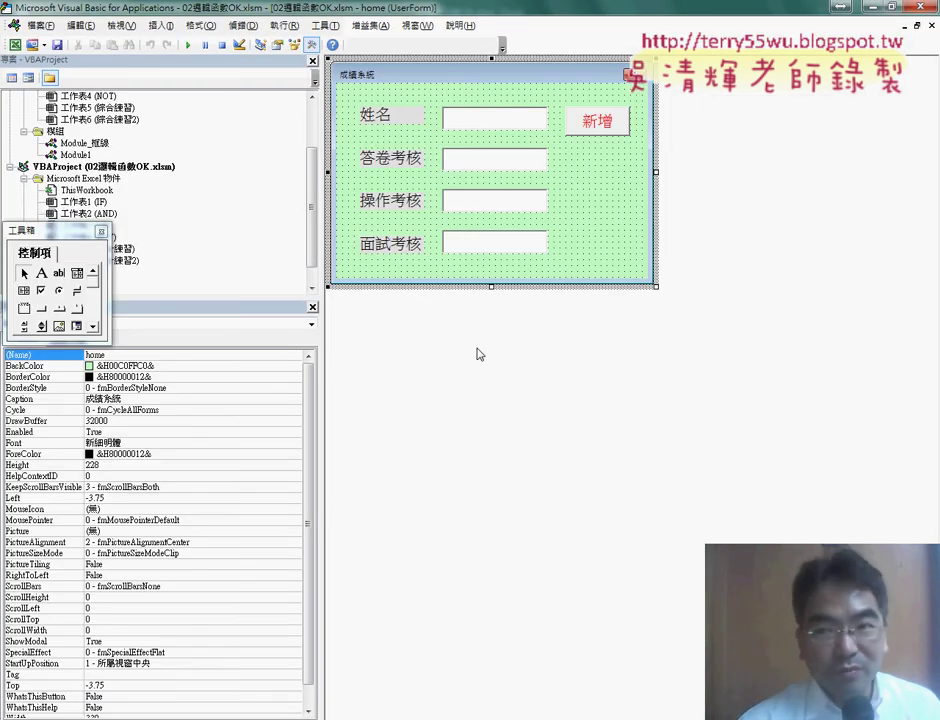
Close the VBA editor and exit Excel, answering the save prompt.
left_click(920, 7)
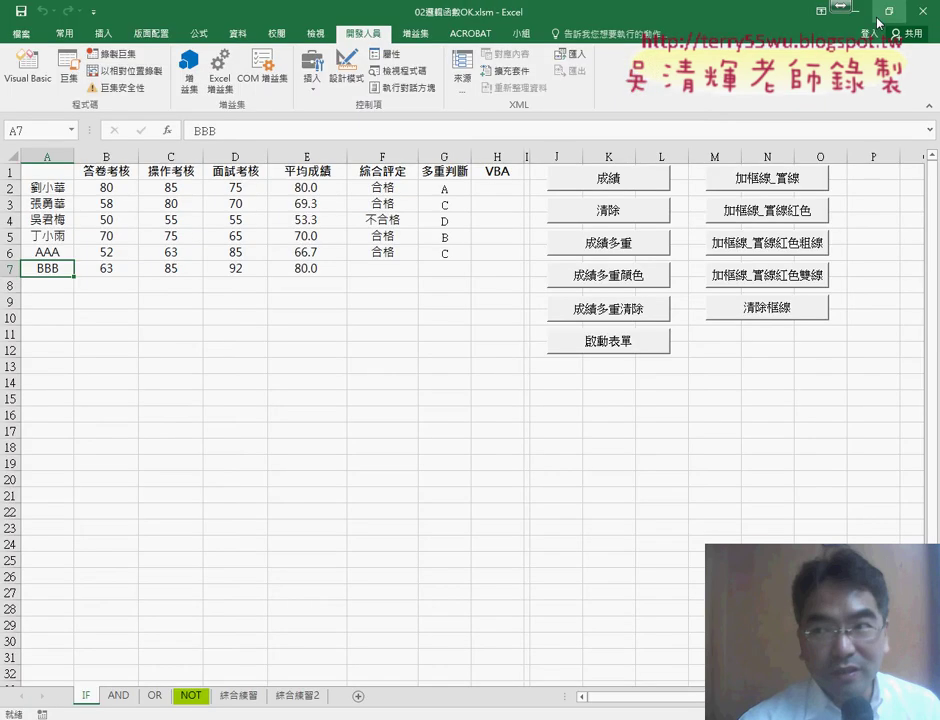
left_click(922, 10)
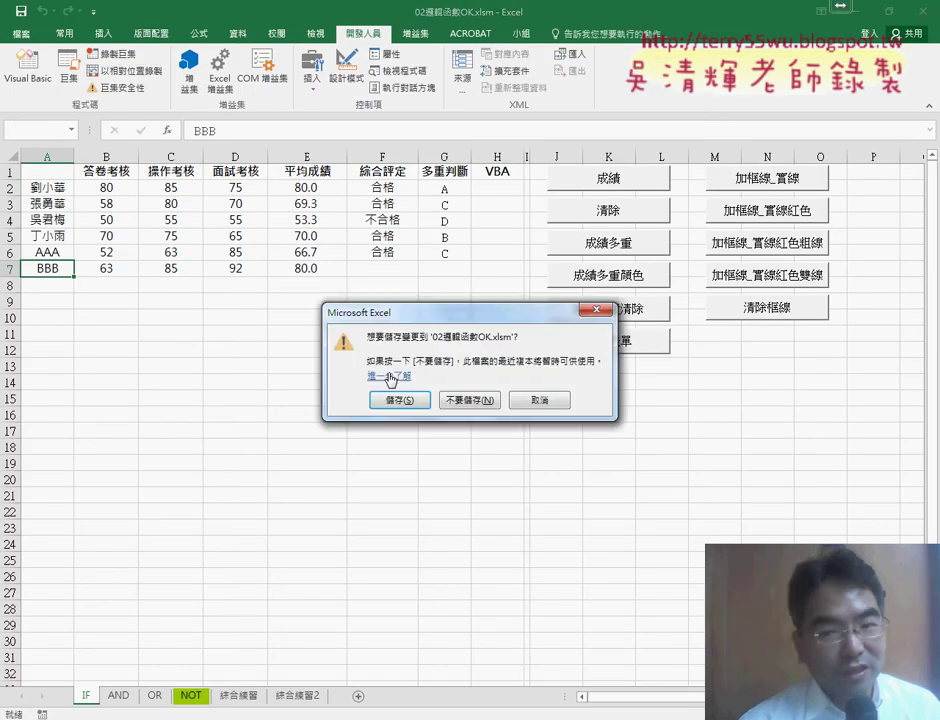
left_click(399, 400)
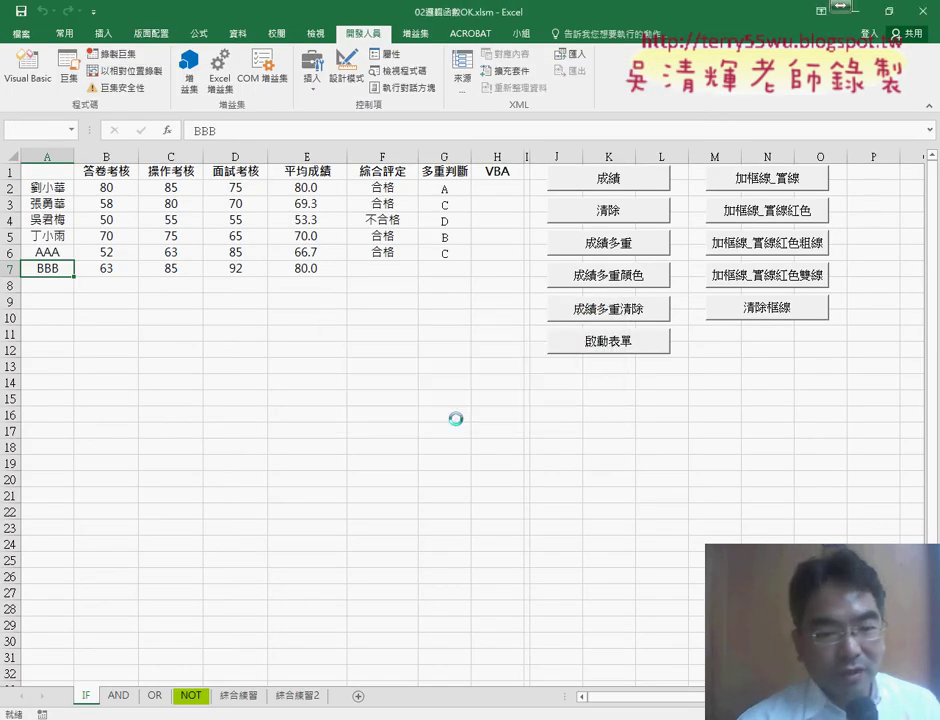
Open 02邏輯函數.xls and launch Visual Basic from the Developer tab.
double_click(263, 175)
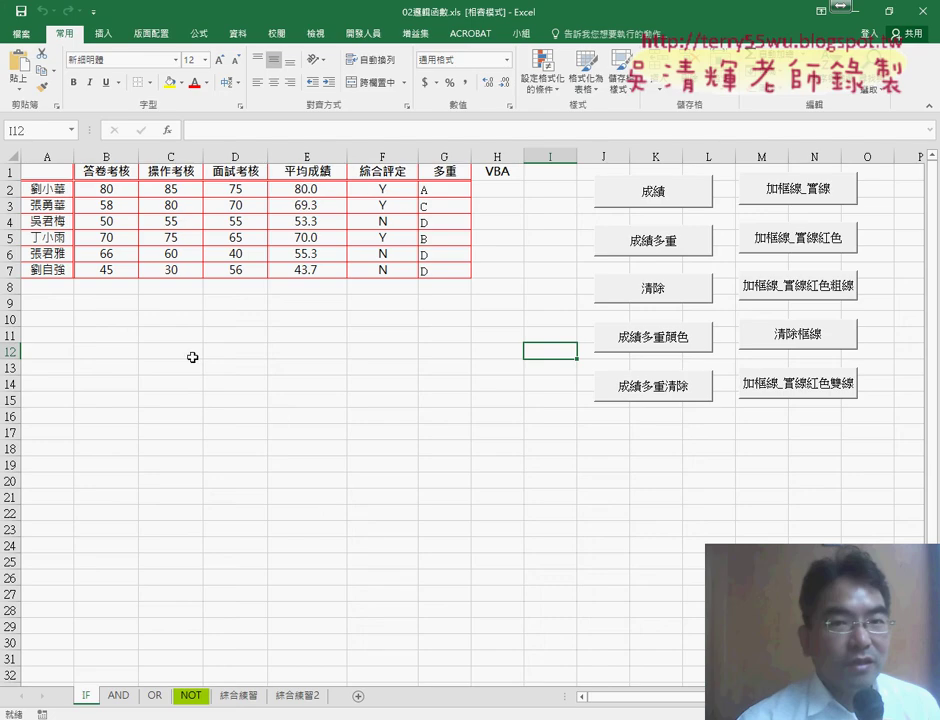
left_click(362, 33)
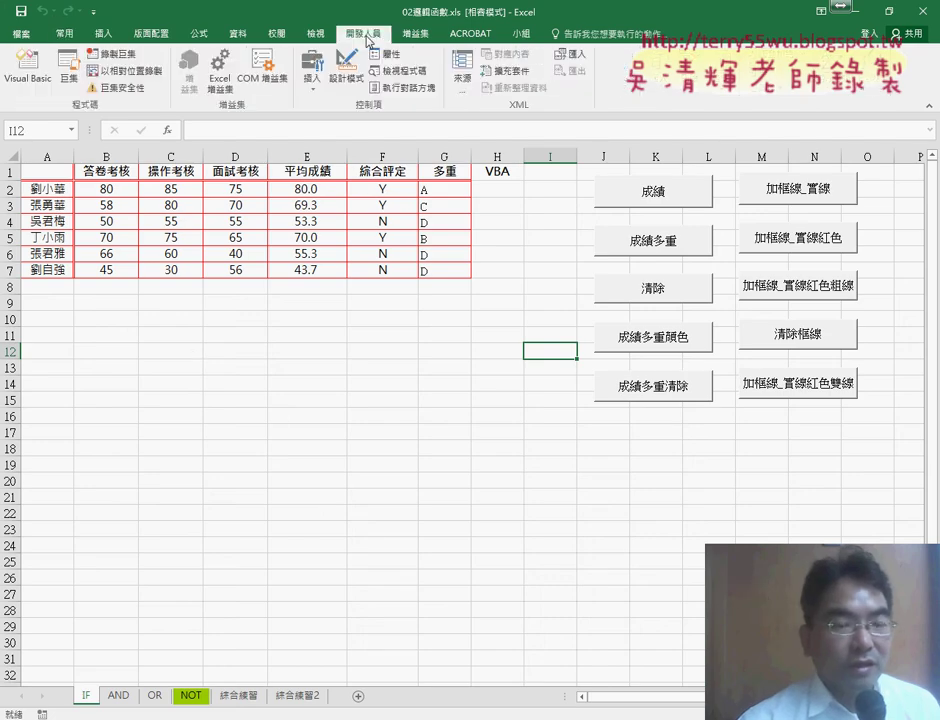
left_click(40, 80)
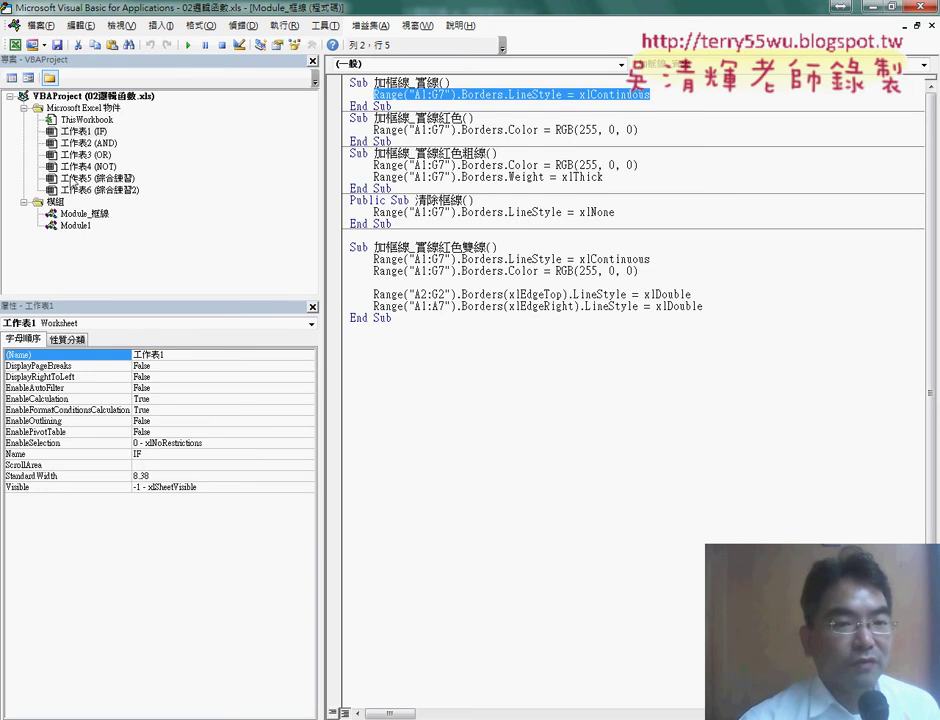
Insert a new UserForm into the 02邏輯函數.xls project.
right_click(72, 178)
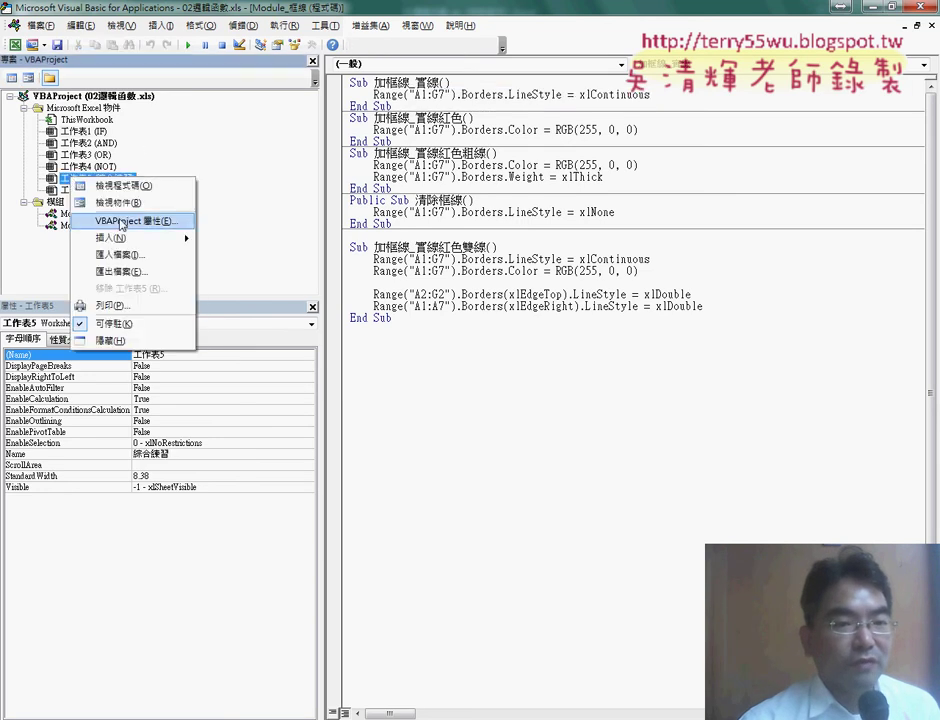
mouse_move(160, 238)
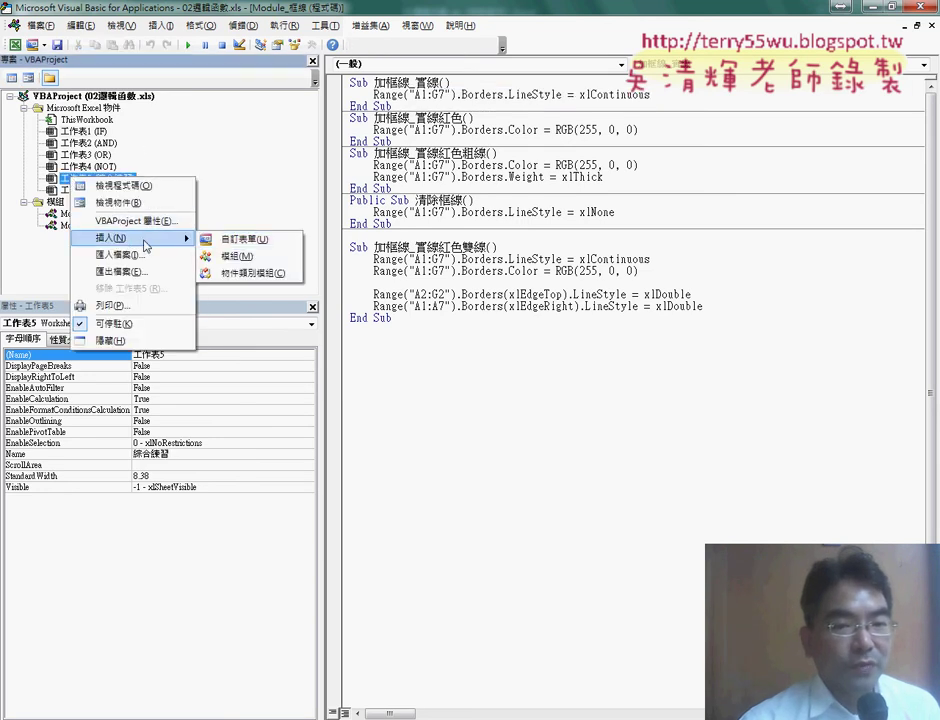
left_click(237, 246)
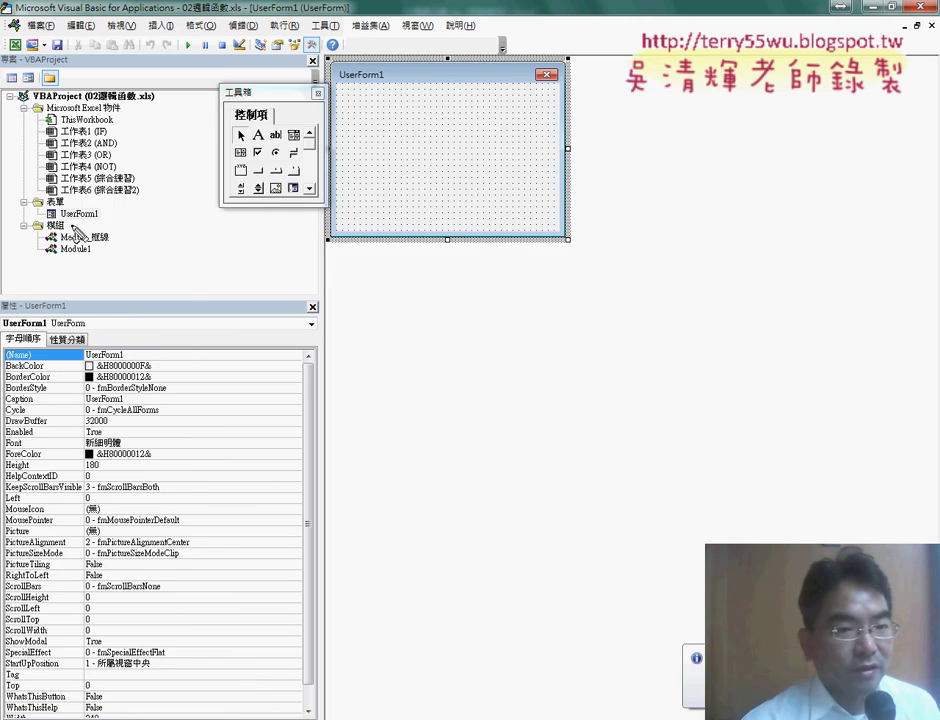
Circle and arrow-mark UserForm1 and its blank design area, then exit the annotation pen.
left_click_drag(105, 225, 48, 197)
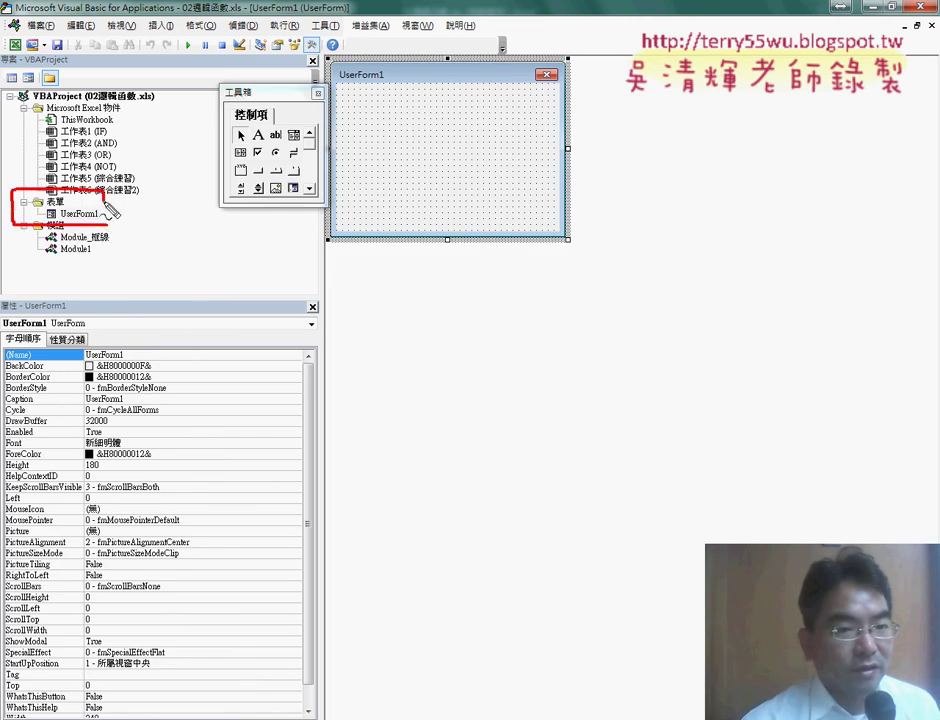
mouse_move(165, 182)
left_mouse_down()
mouse_move(97, 210)
mouse_move(118, 216)
left_mouse_up()
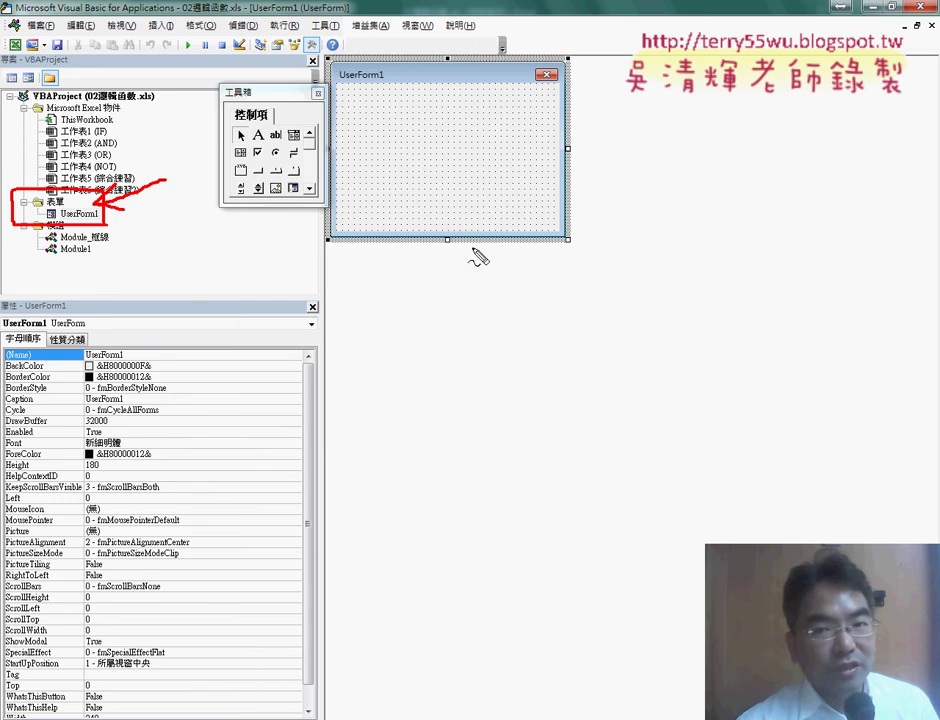
left_click_drag(457, 276, 450, 255)
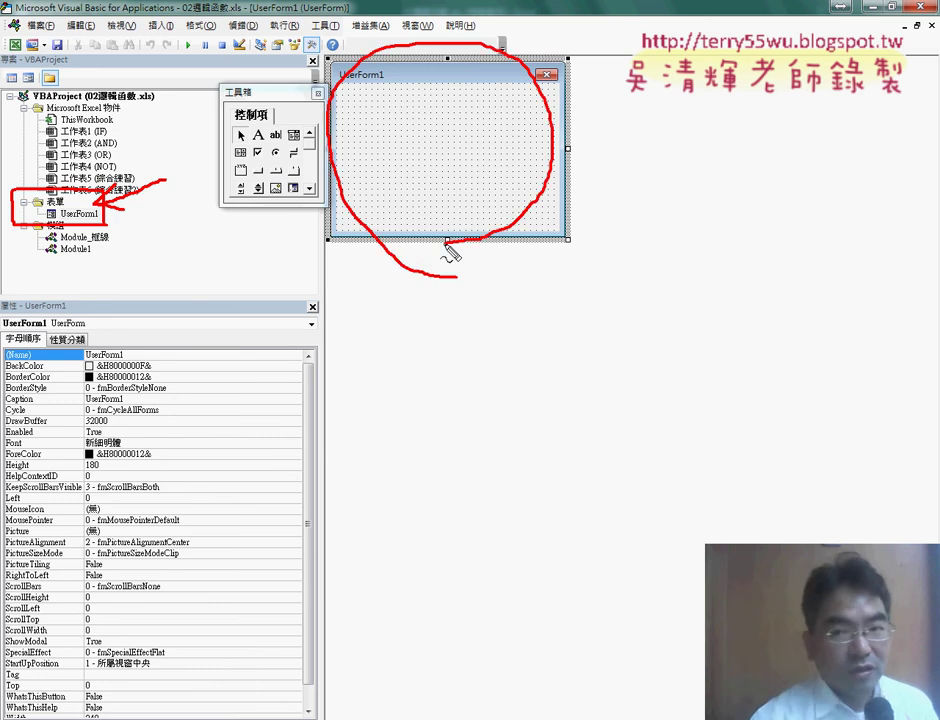
key("Escape")
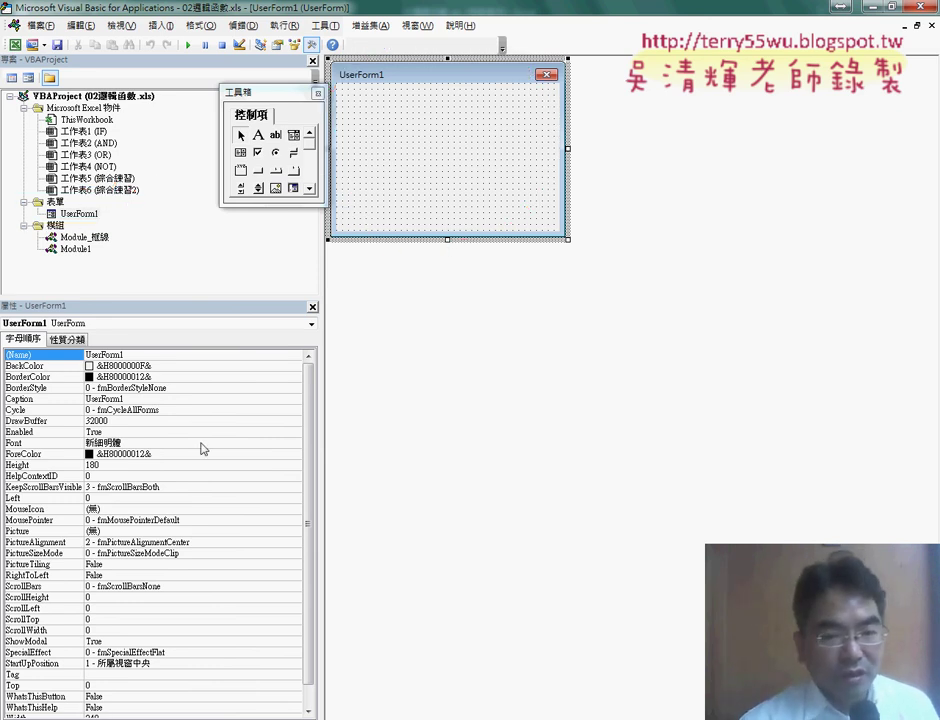
Scroll through the Google Docs notes to the sample form screenshots, then minimize Chrome.
left_click(115, 678)
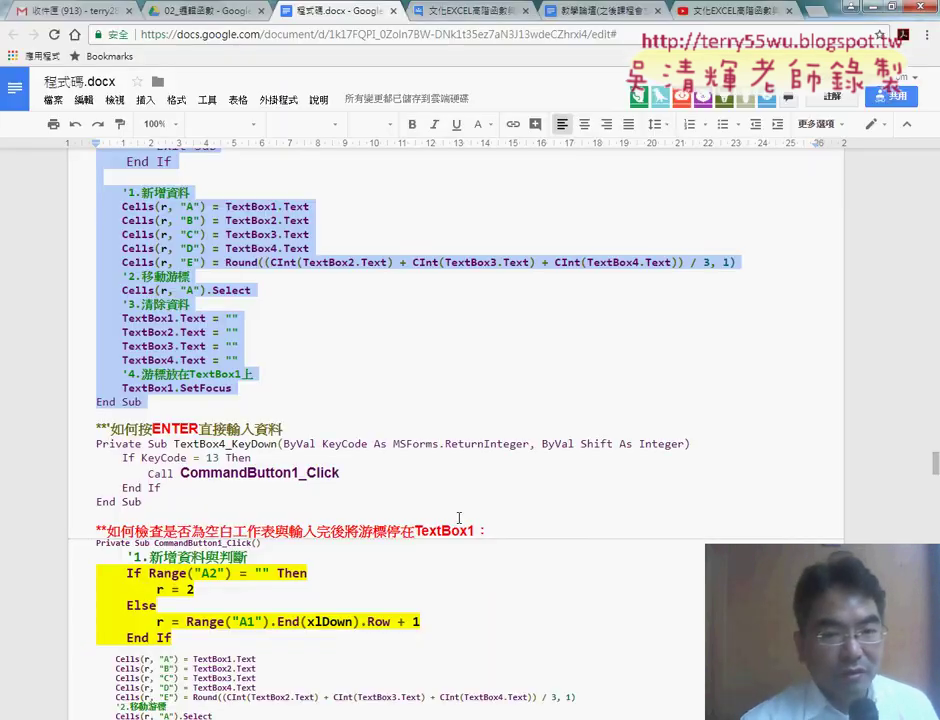
scroll(463, 517, "up", 3)
scroll(463, 517, "up", 5)
scroll(463, 517, "up", 5)
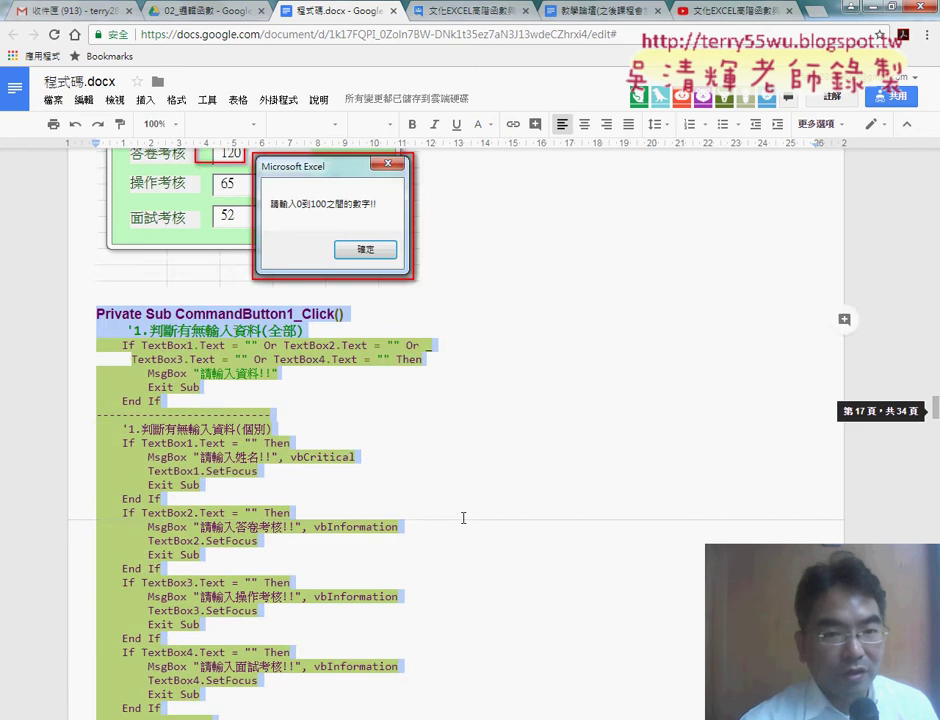
scroll(463, 517, "up", 5)
scroll(463, 517, "up", 3)
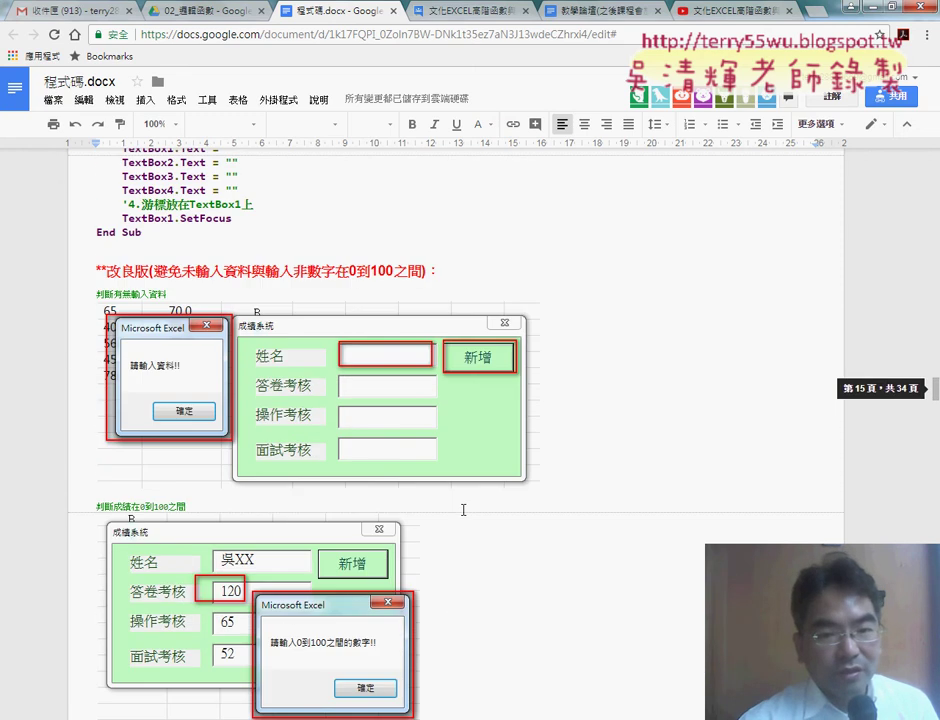
scroll(275, 360, "up", 2)
scroll(278, 362, "up", 5)
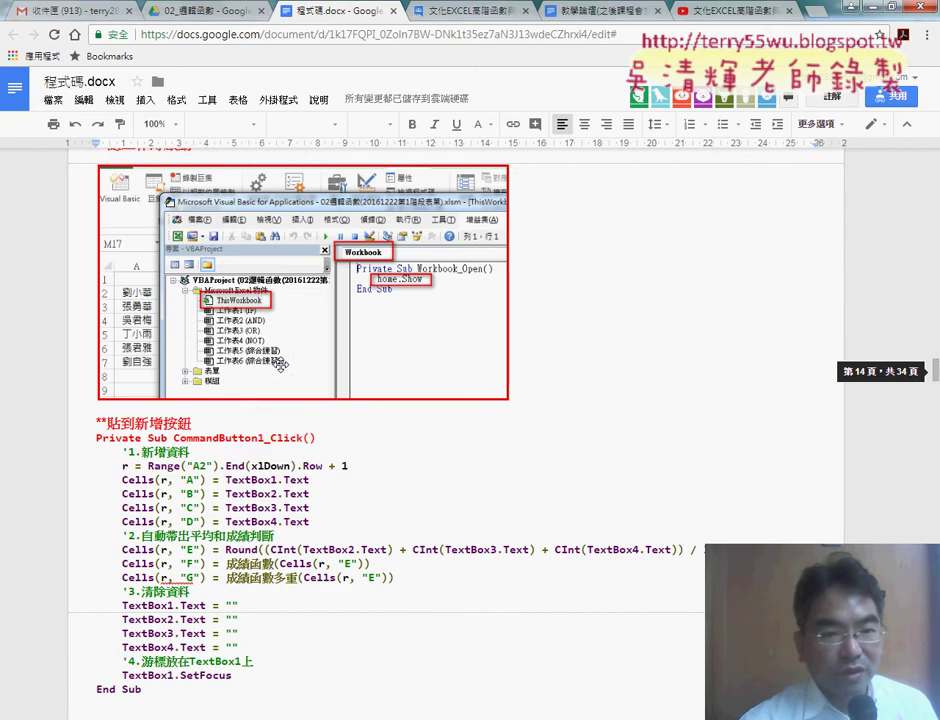
scroll(280, 364, "up", 6)
scroll(282, 366, "up", 5)
scroll(280, 364, "up", 4)
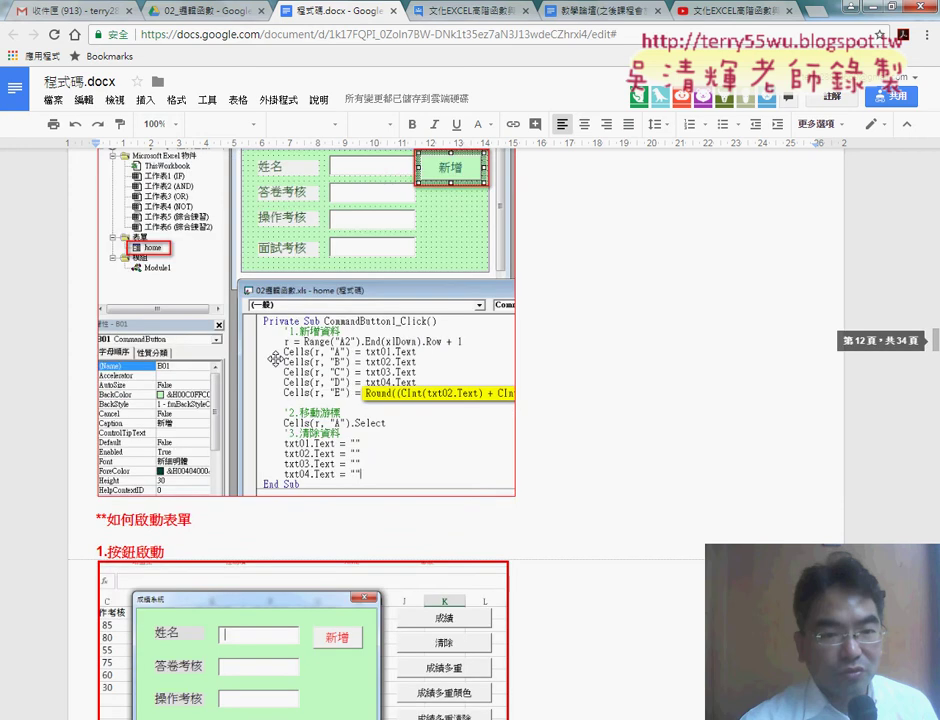
scroll(280, 362, "up", 6)
scroll(278, 360, "up", 5)
scroll(276, 358, "down", 1)
scroll(282, 380, "down", 3)
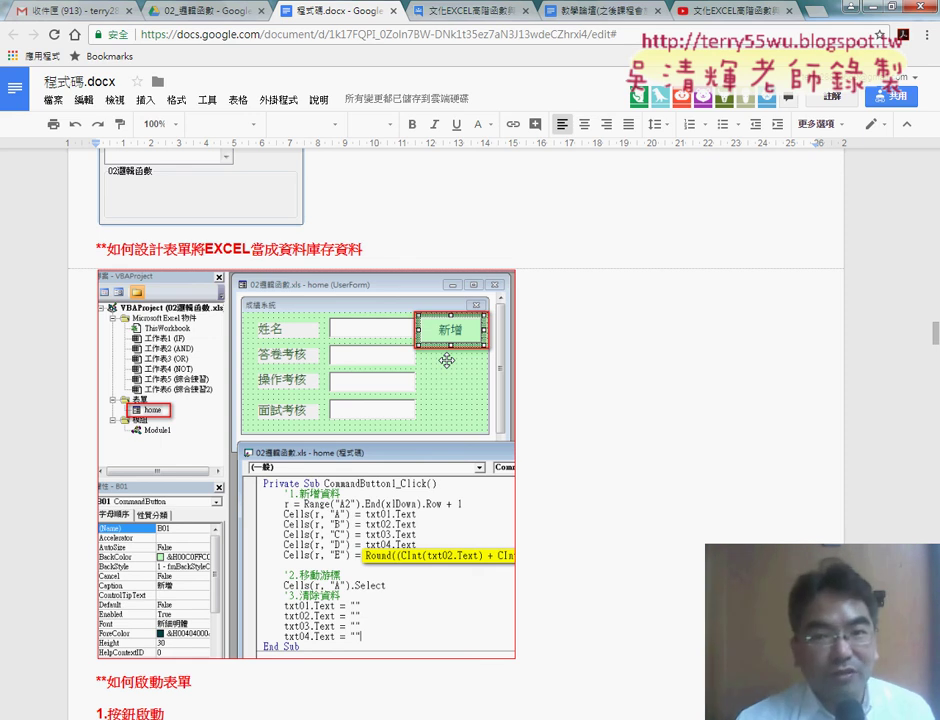
left_click(870, 11)
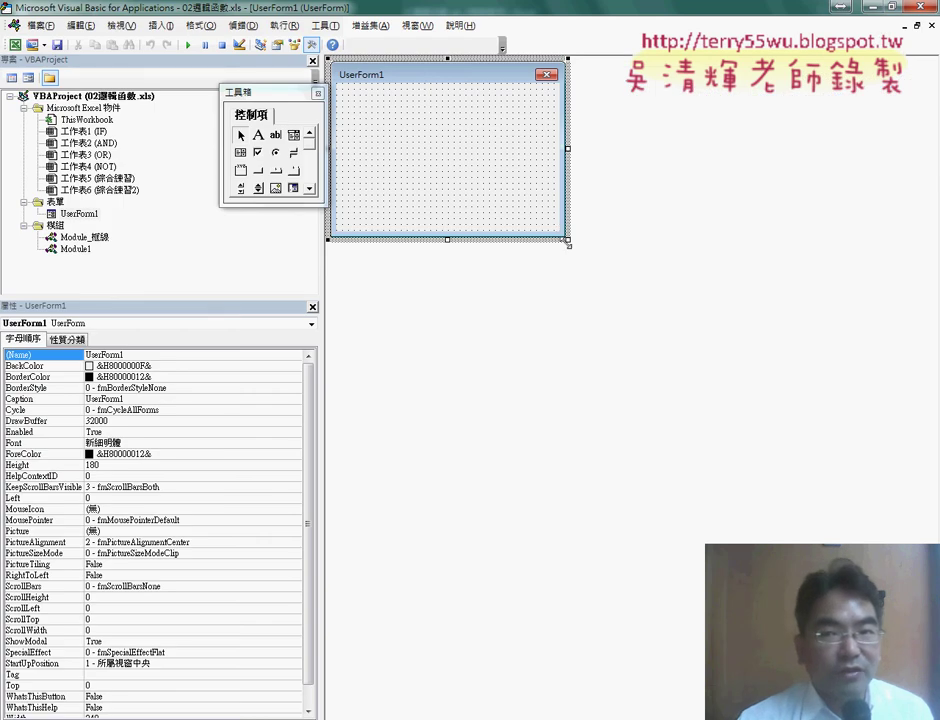
Make the userform taller and move the controls palette clear of it.
left_click_drag(568, 241, 607, 270)
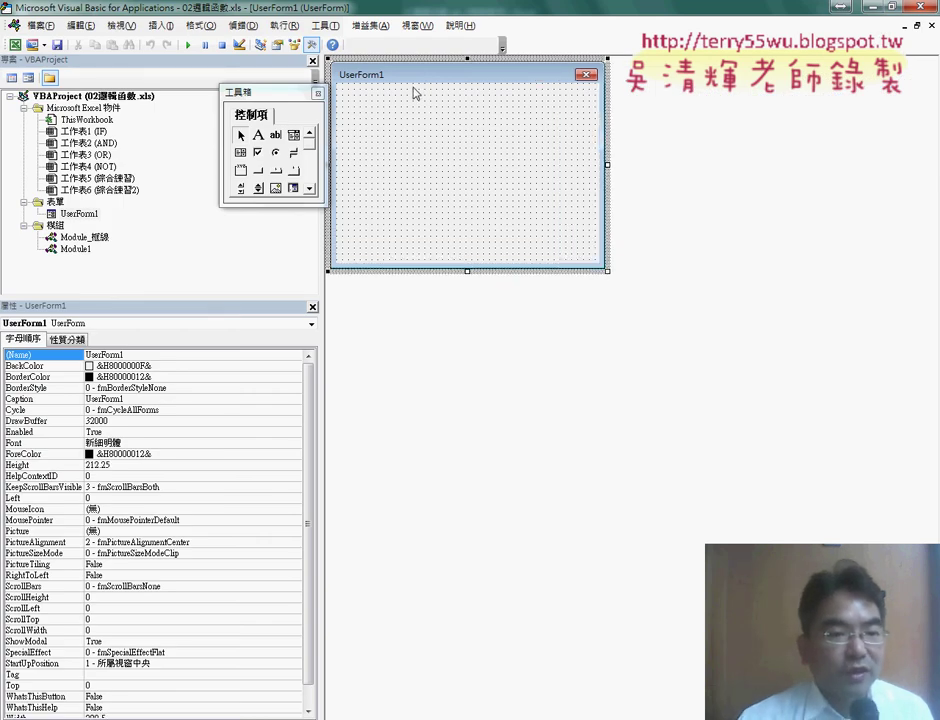
left_click_drag(245, 92, 663, 84)
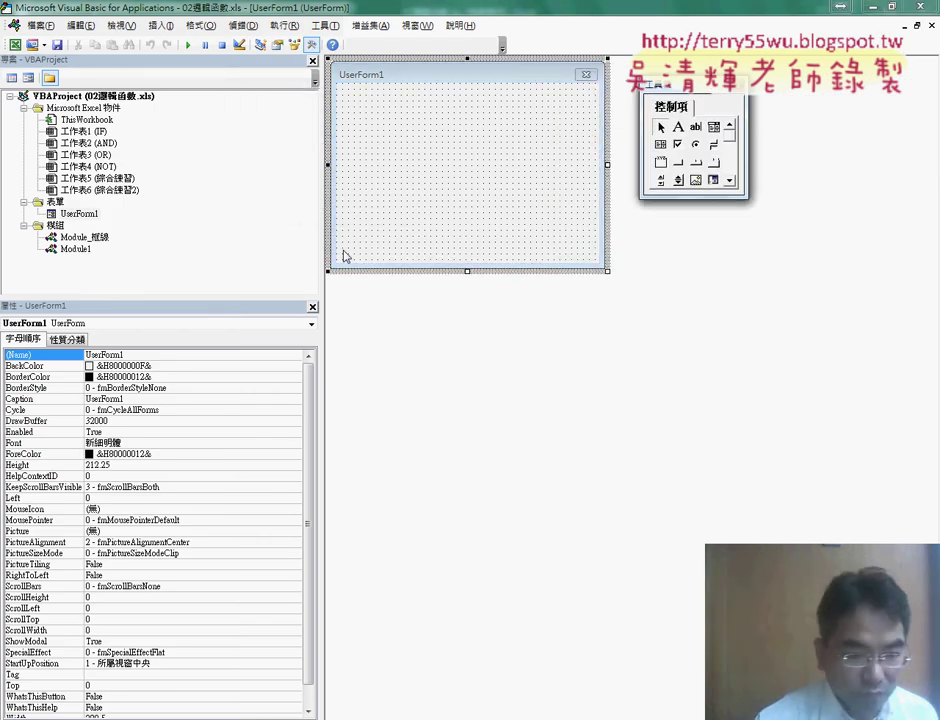
left_click(136, 355)
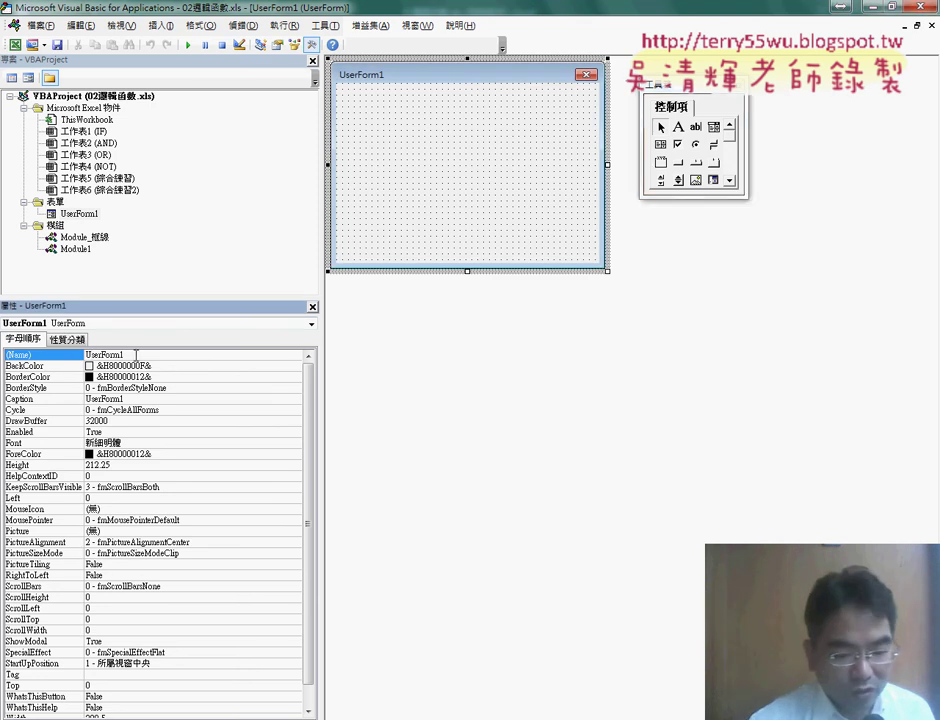
Set the form's (Name) property to home in the Properties window.
left_click(44, 356)
type("home")
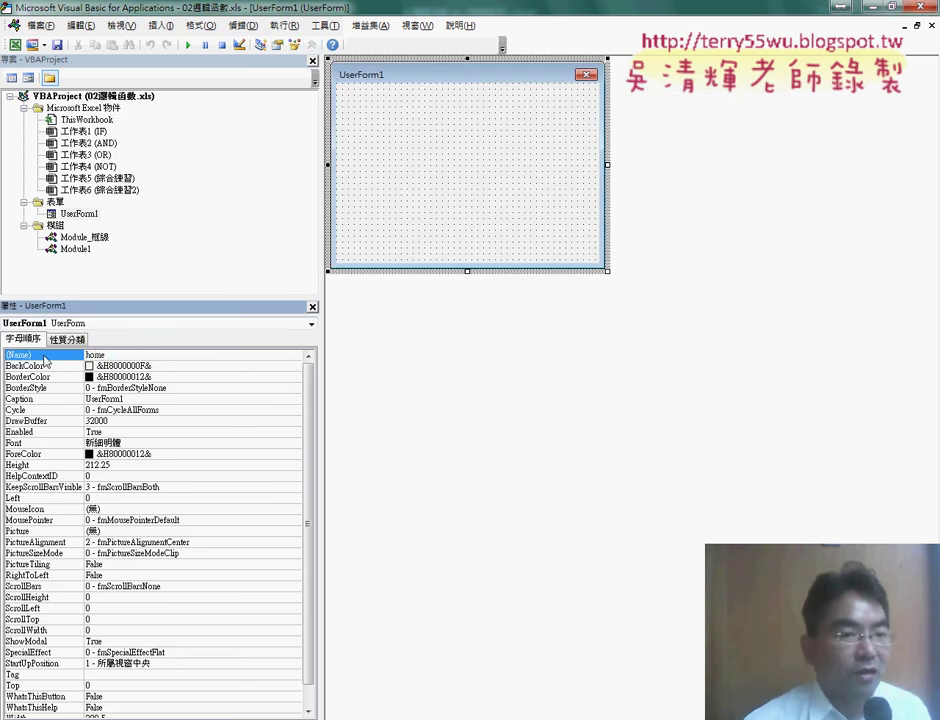
key("Return")
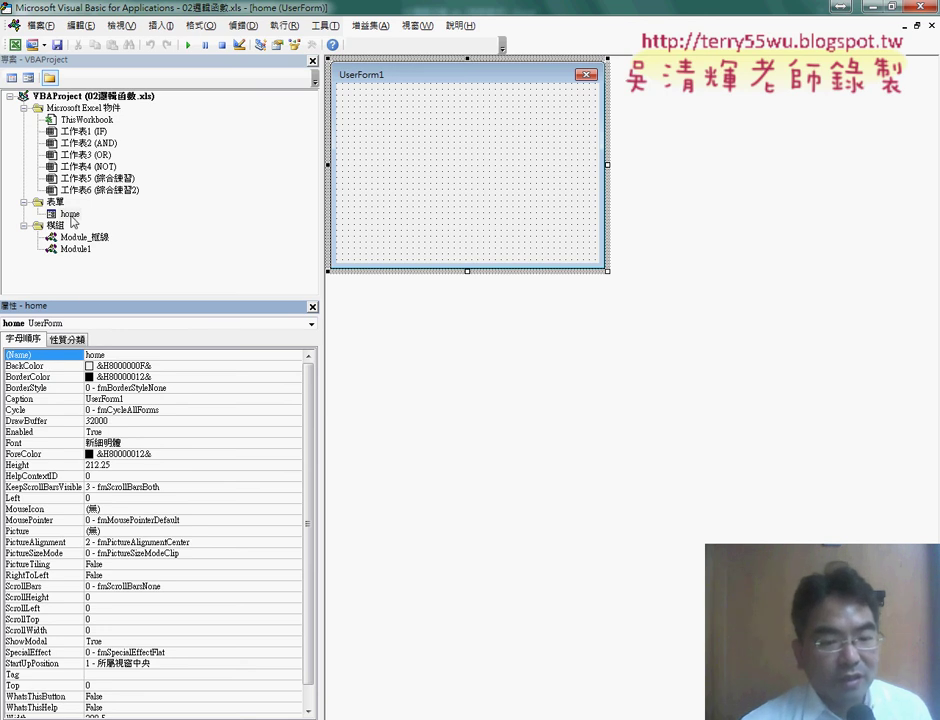
double_click(108, 355)
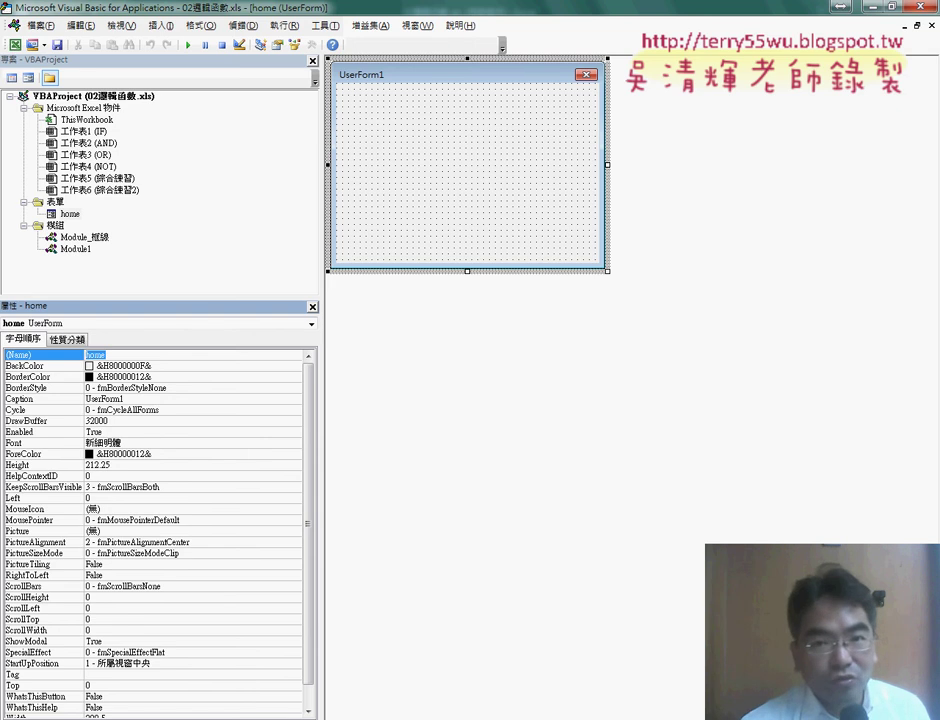
key("alt+Tab")
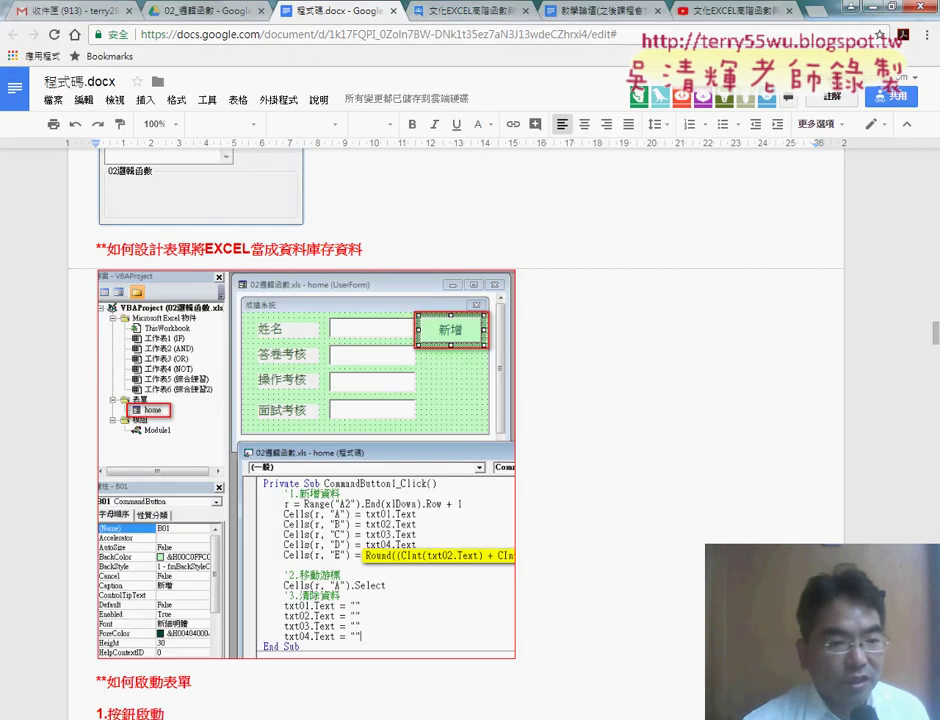
key("alt+Tab")
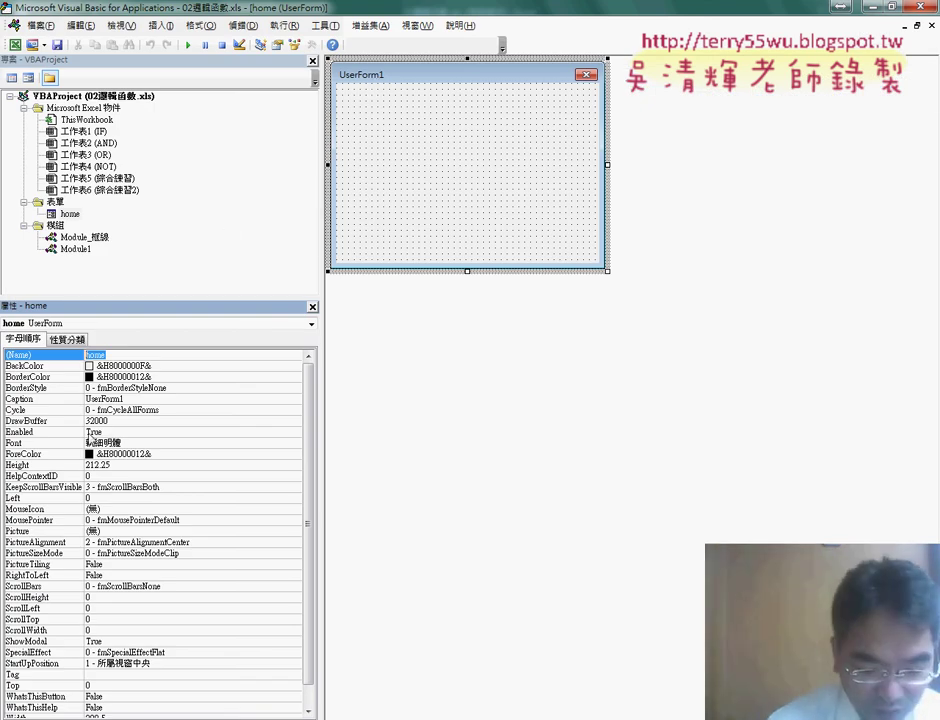
Replace the form's Caption UserForm1 with 成績系統, correcting the mistyped characters.
left_click(22, 398)
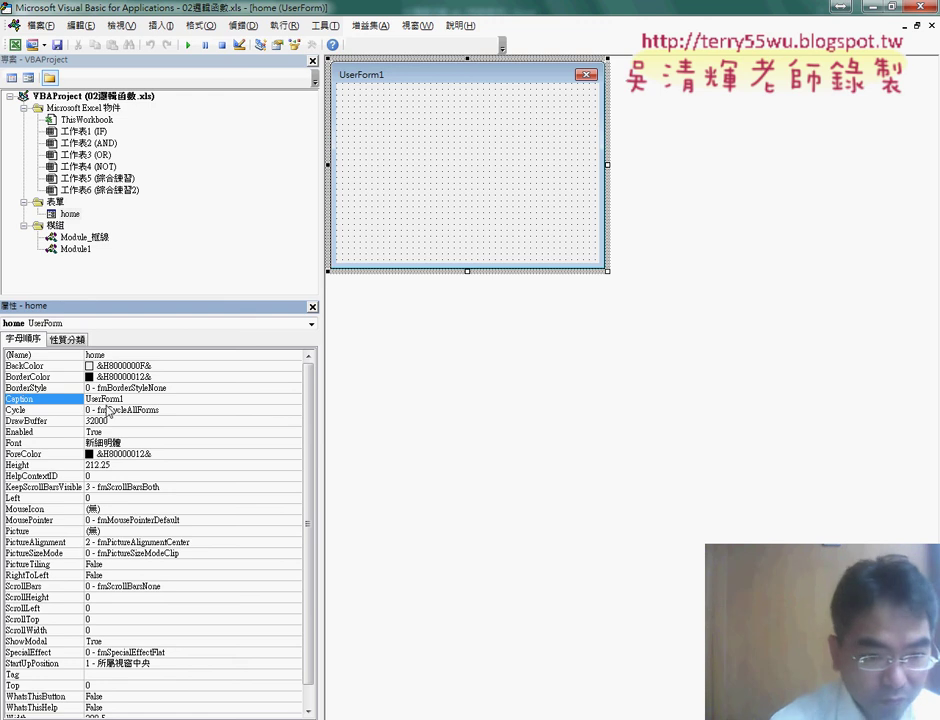
left_click(72, 402)
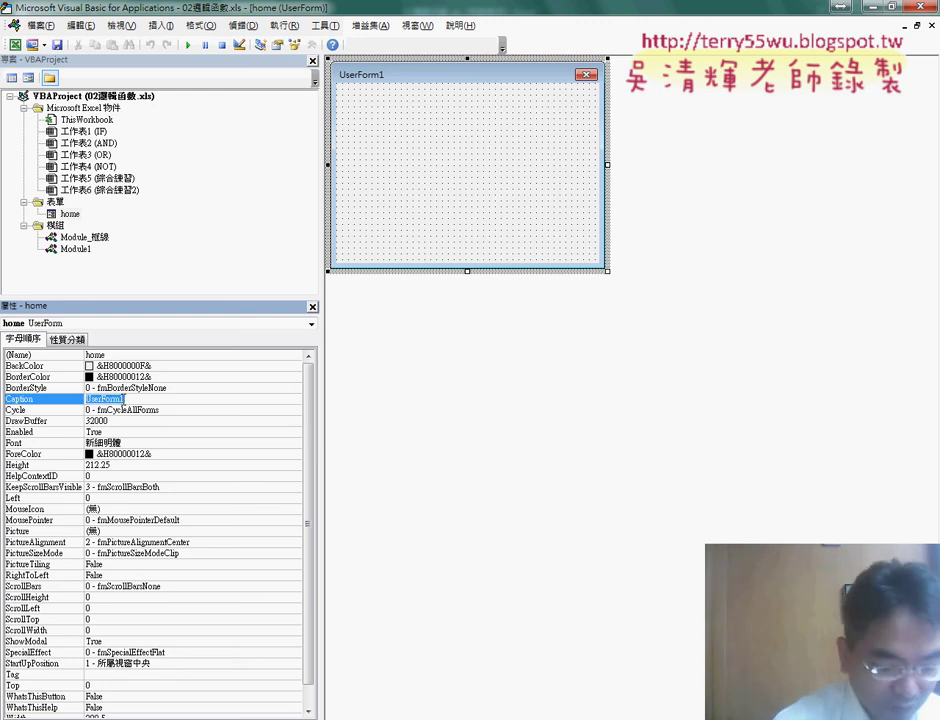
type("紡")
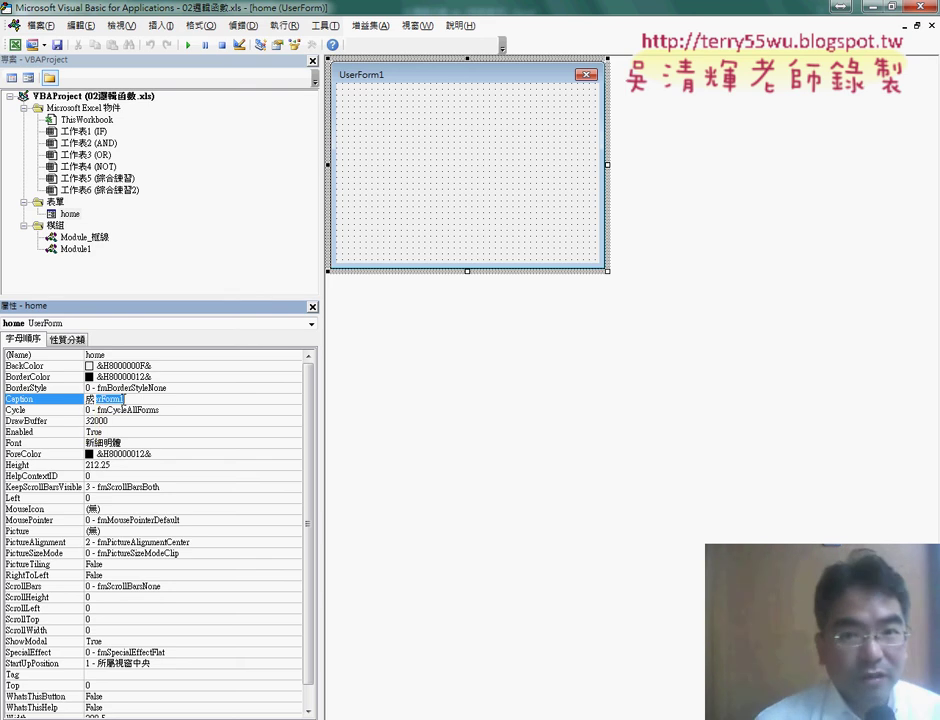
type("乘積紡m1")
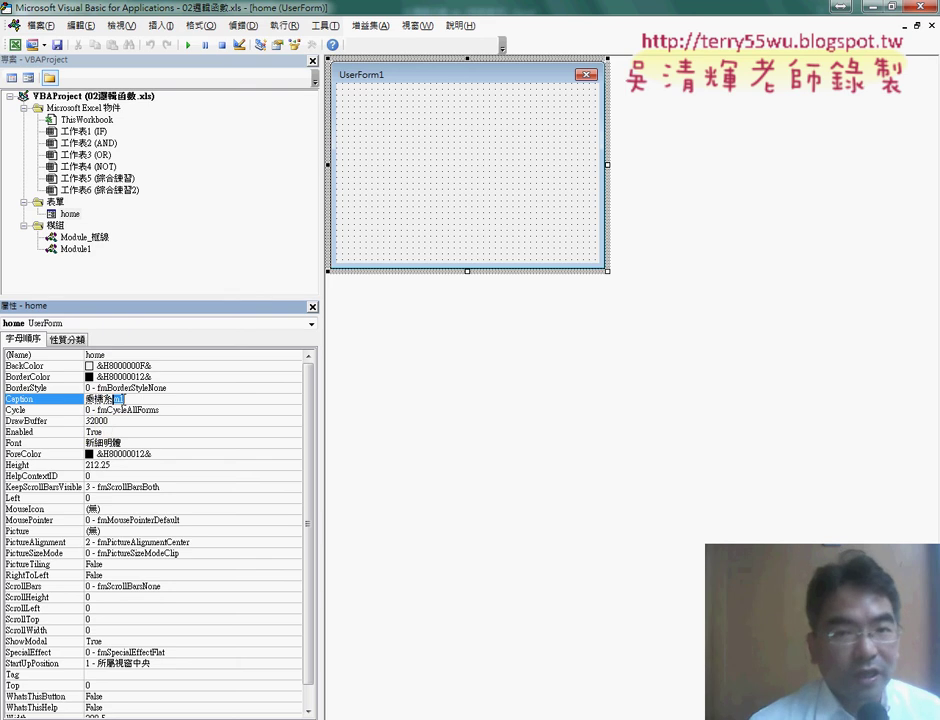
key("Down")
key("Return")
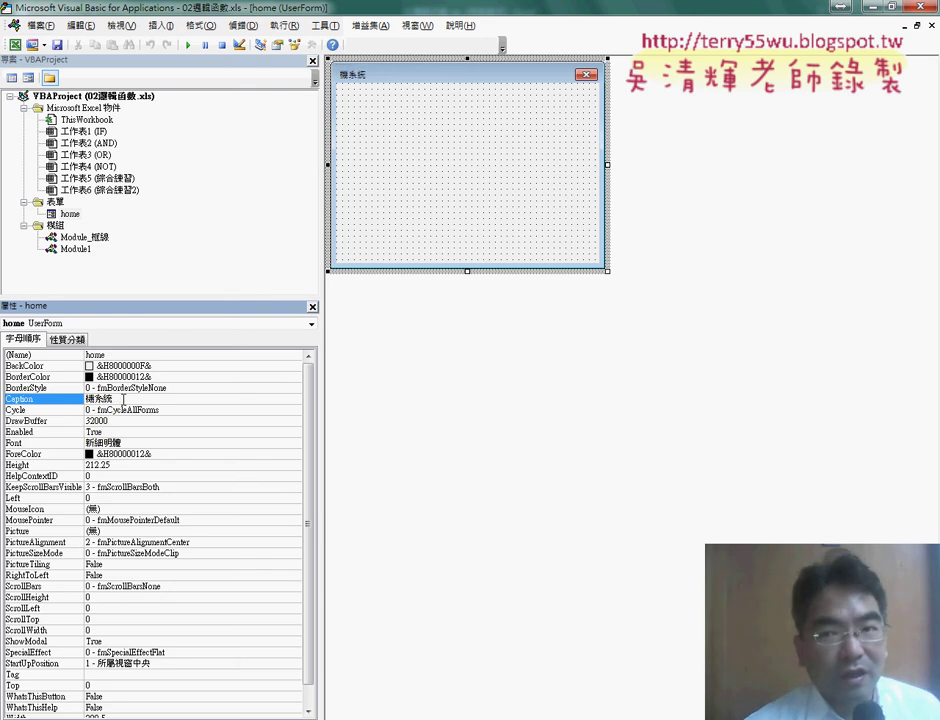
key("Home")
key("Delete")
key("Delete")
type("成績")
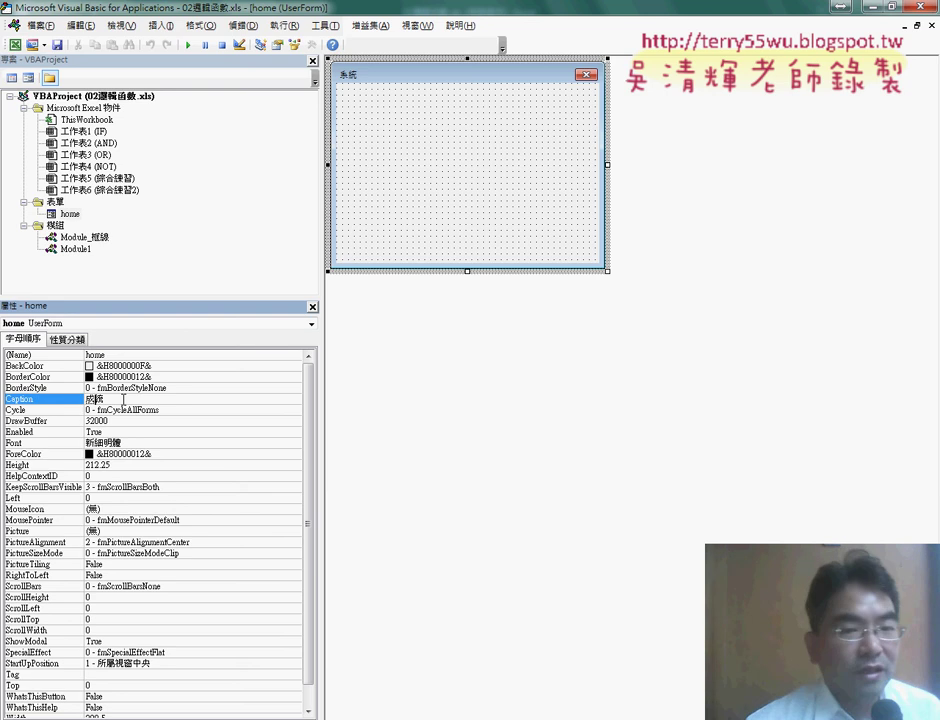
key("Down")
key("Return")
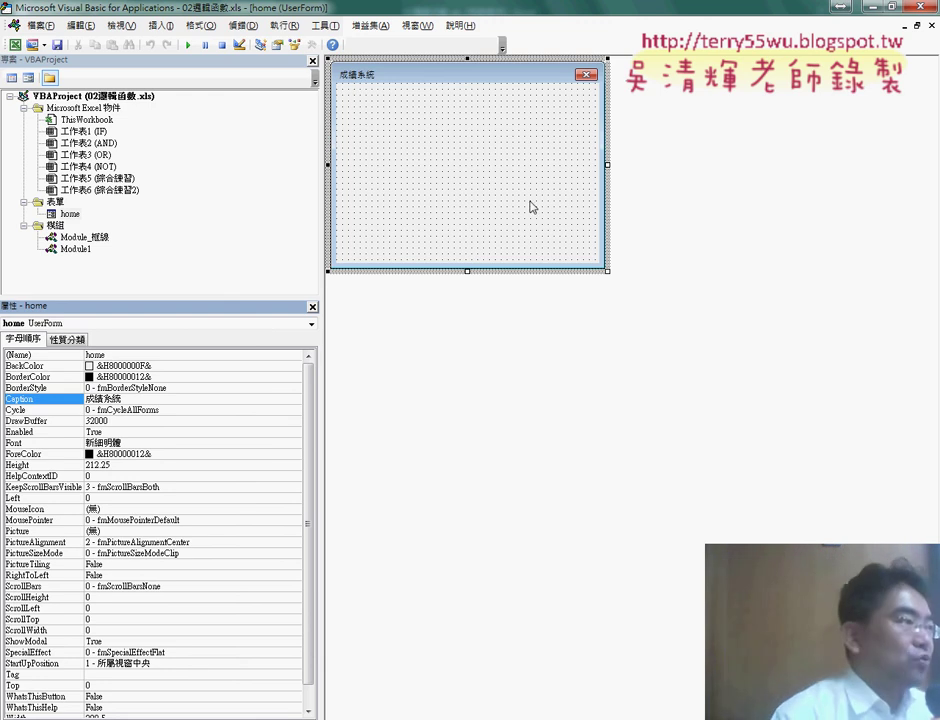
Make the form taller, set its BackColor to light green, and bring up the Google Docs notes.
left_click_drag(607, 269, 650, 315)
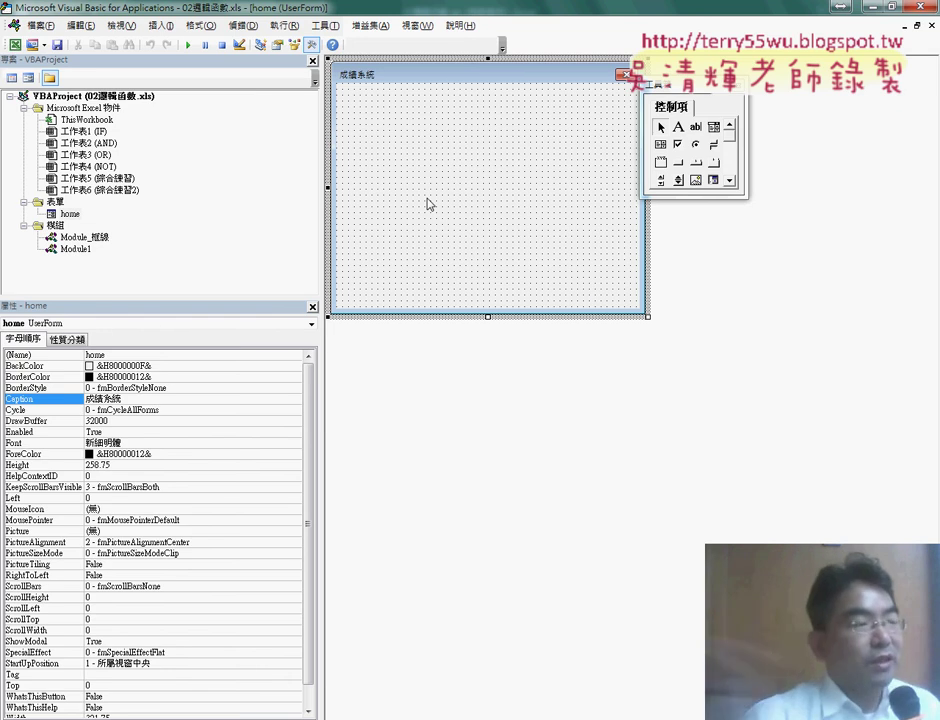
left_click(35, 370)
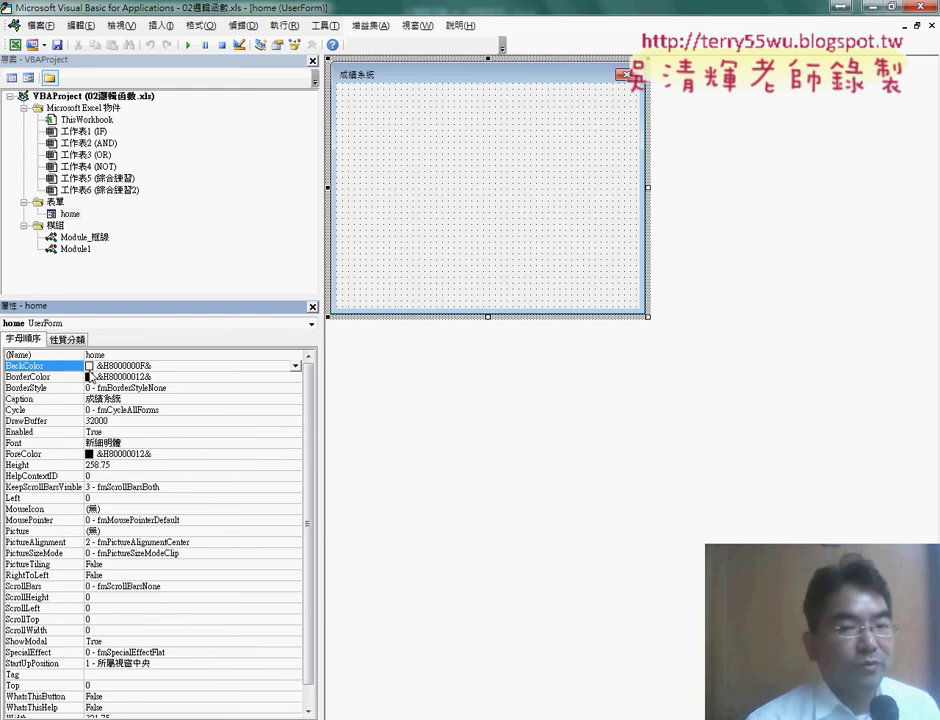
left_click(295, 366)
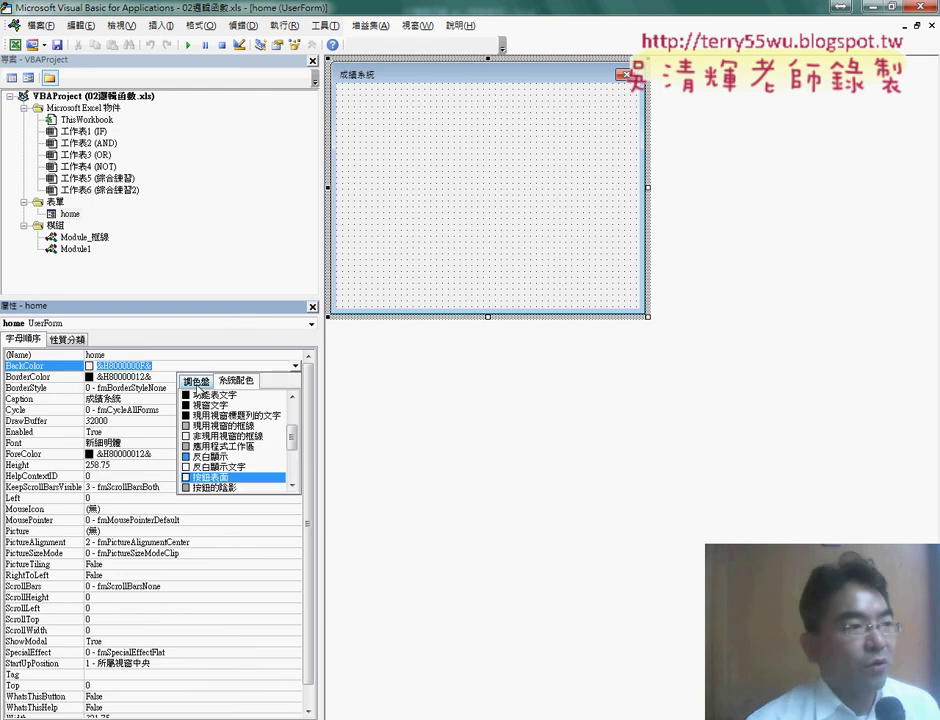
left_click(197, 383)
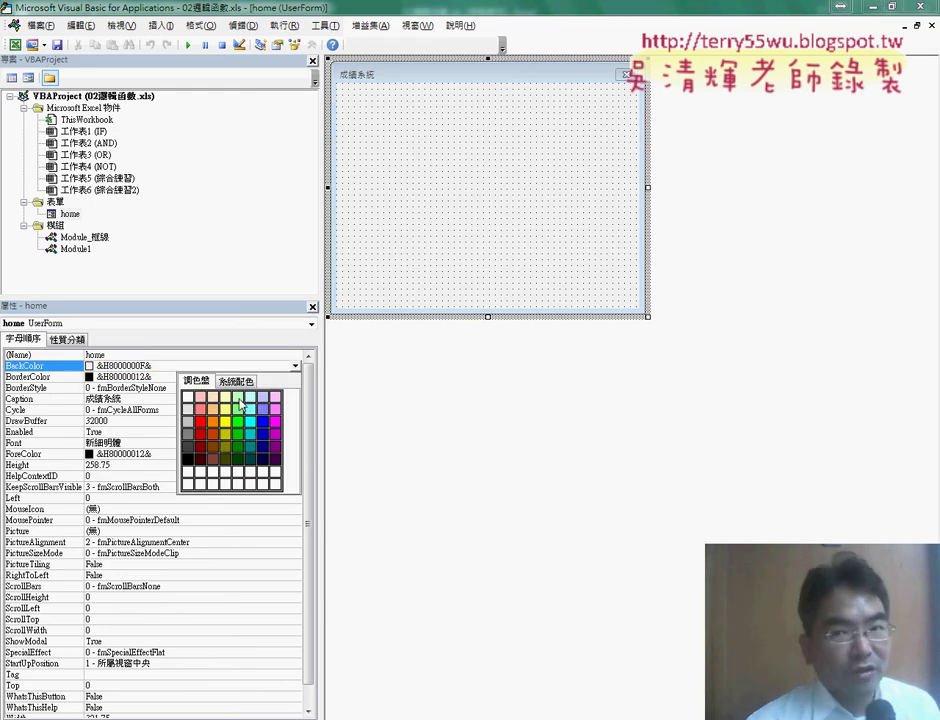
left_click(239, 402)
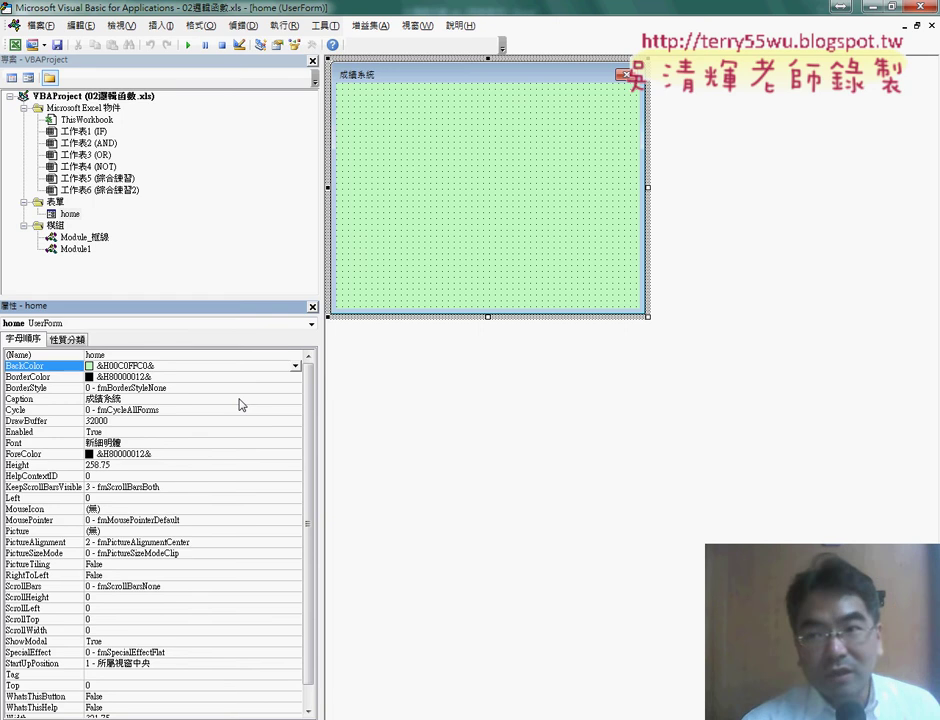
key("alt+Tab")
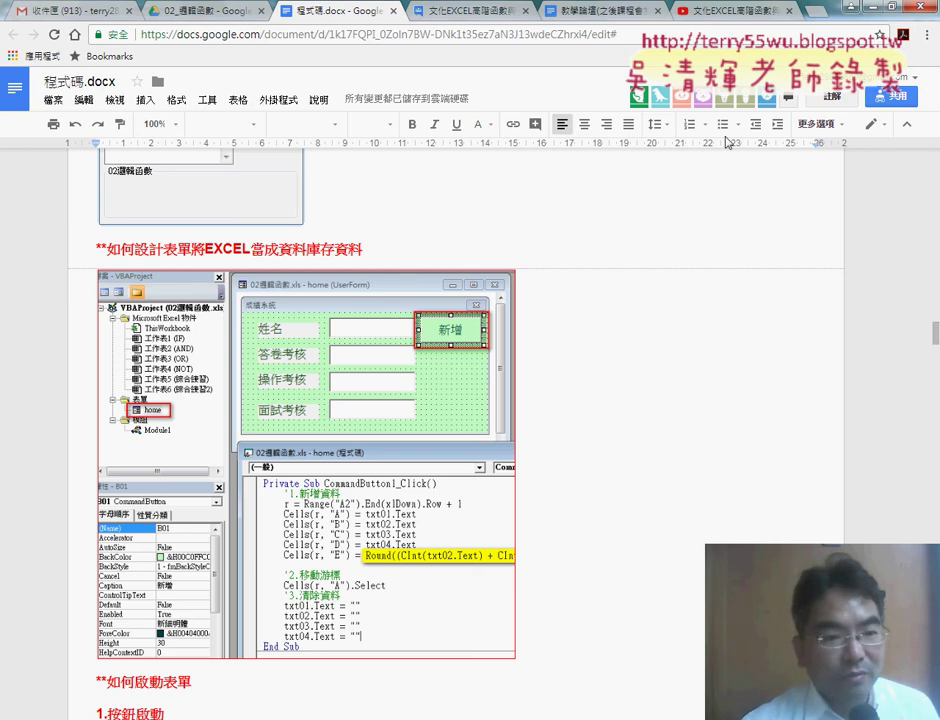
Back in the VBA editor, move the Toolbox aside and draw Label1 at the form's top-left.
left_click(876, 14)
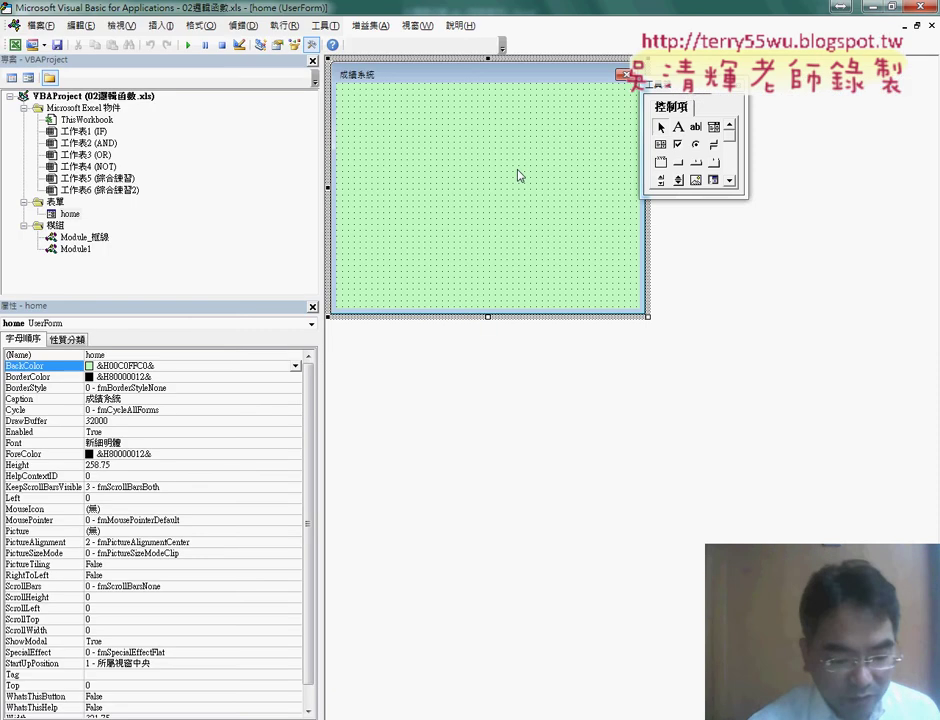
left_click_drag(689, 88, 719, 81)
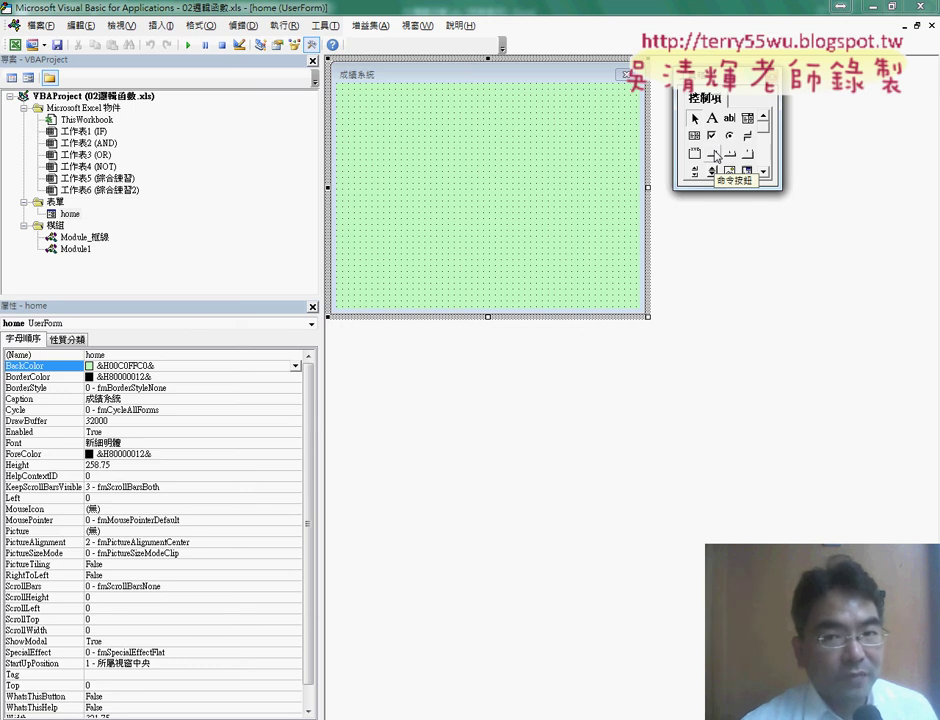
left_click(711, 118)
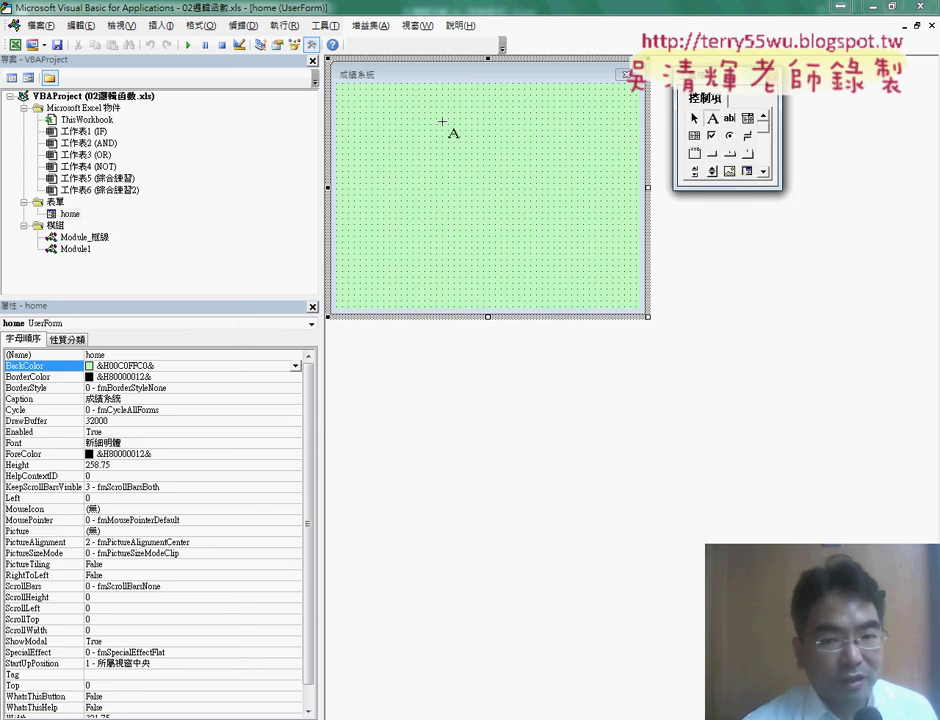
left_click_drag(352, 104, 444, 145)
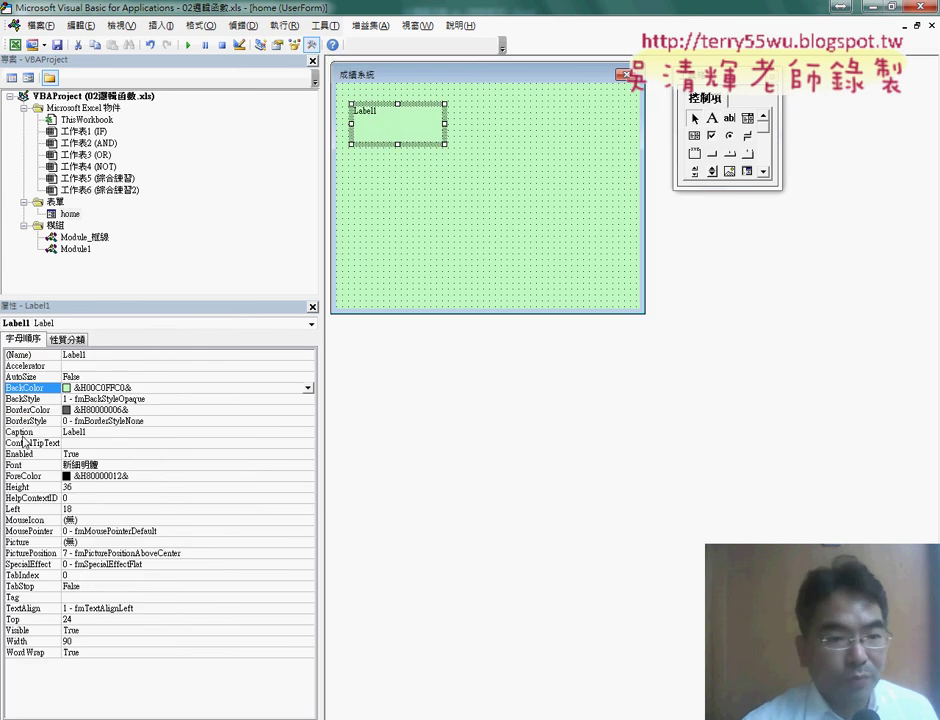
Set Label1's caption to 姓名 with font size 18, and shrink its height to fit.
left_click(92, 432)
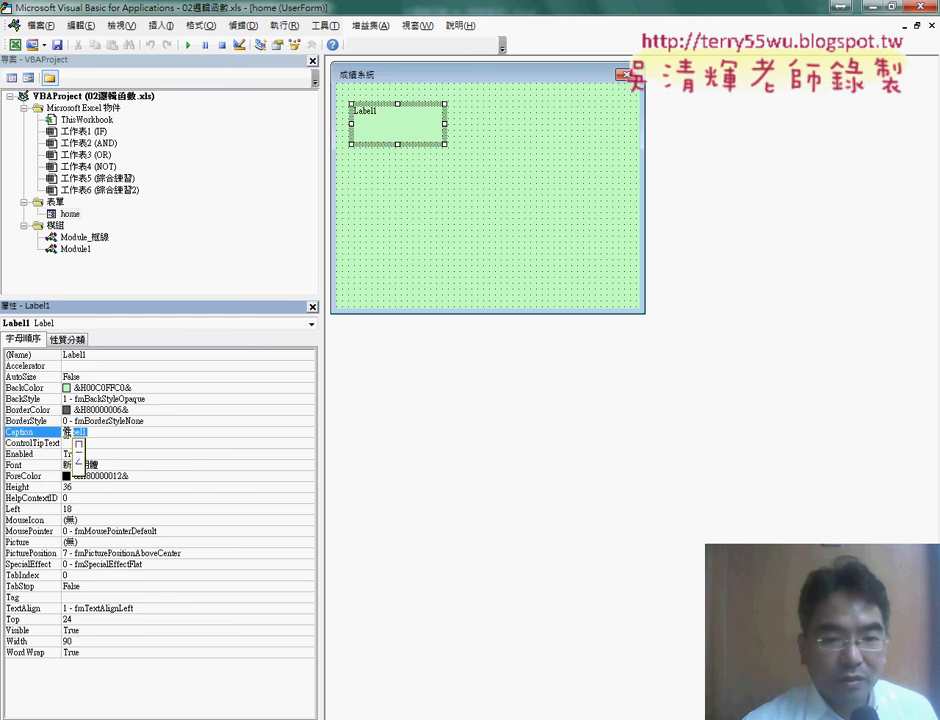
type("姓名")
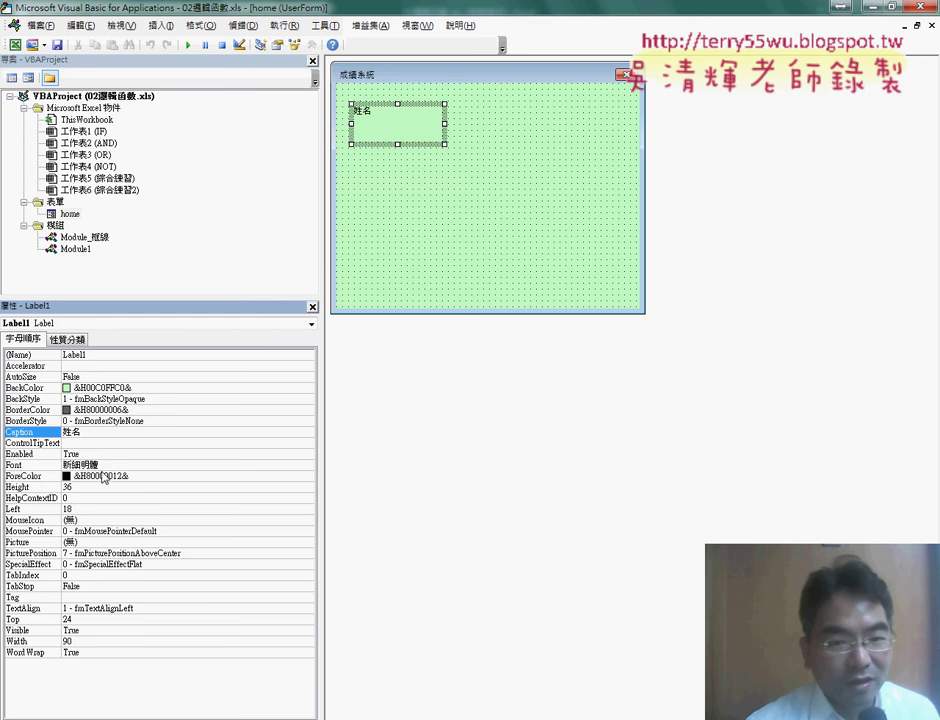
left_click(39, 467)
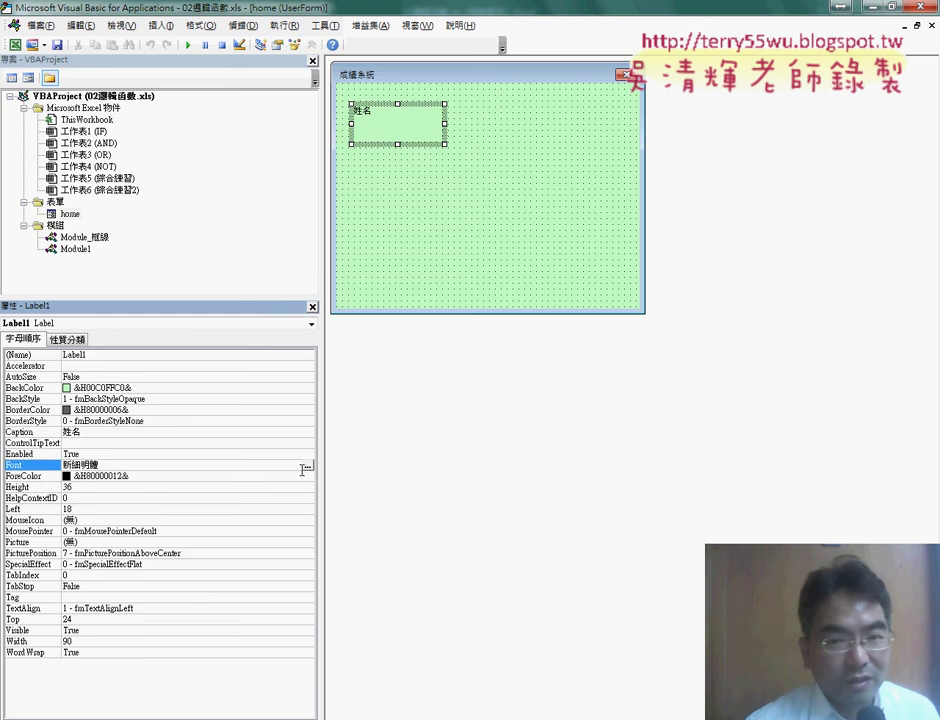
left_click(308, 466)
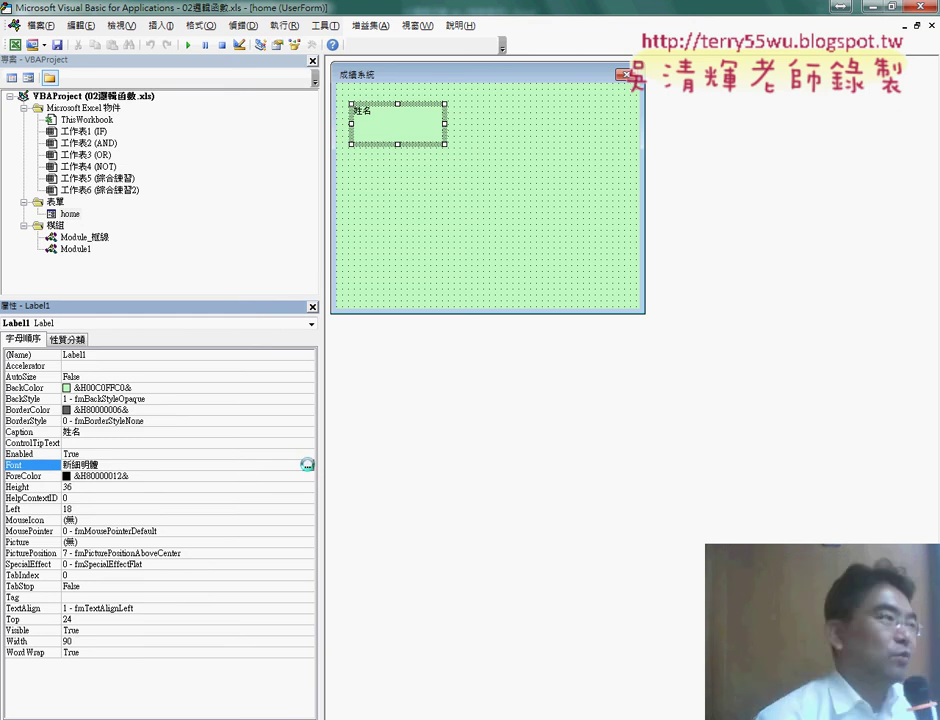
left_click(245, 188)
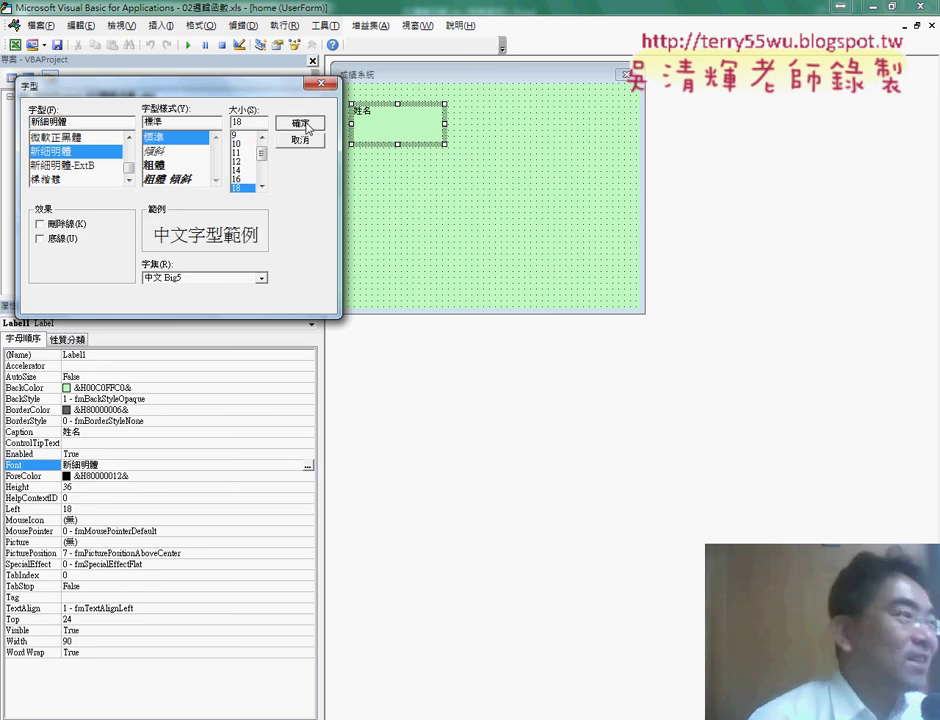
left_click(303, 124)
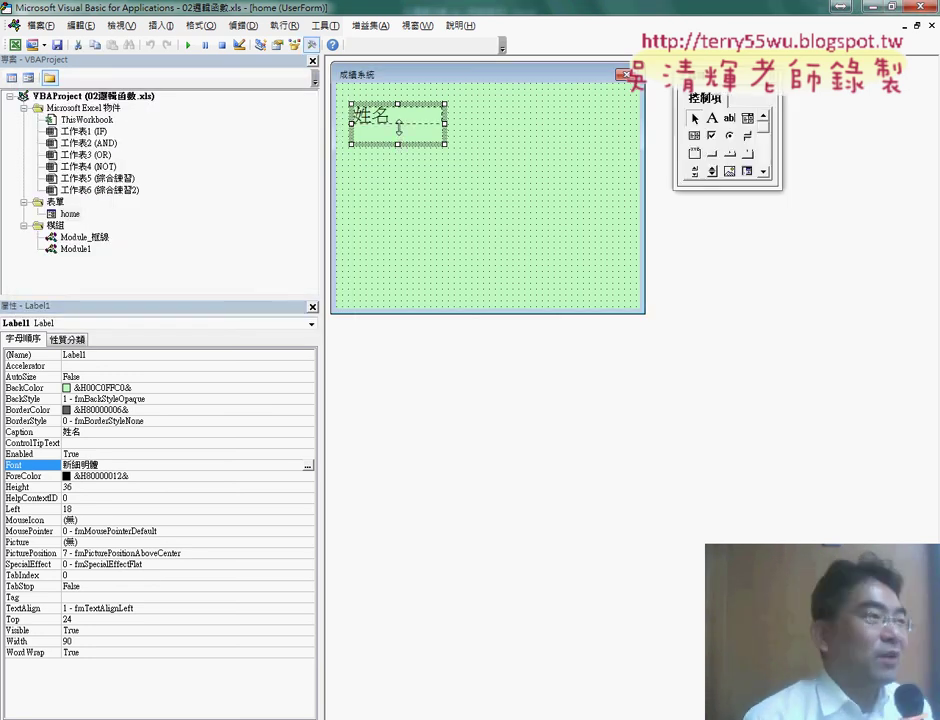
left_click_drag(398, 127, 398, 126)
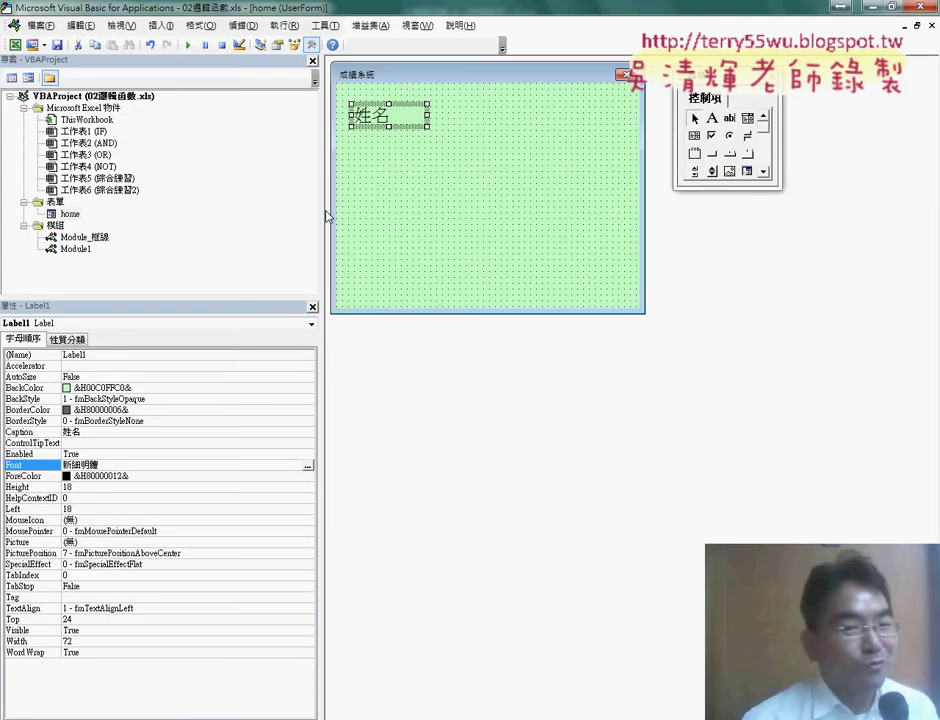
Try grey, yellow, orange and green backgrounds on the 姓名 label, settling on light grey &H00E0E0E0&.
left_click(309, 391)
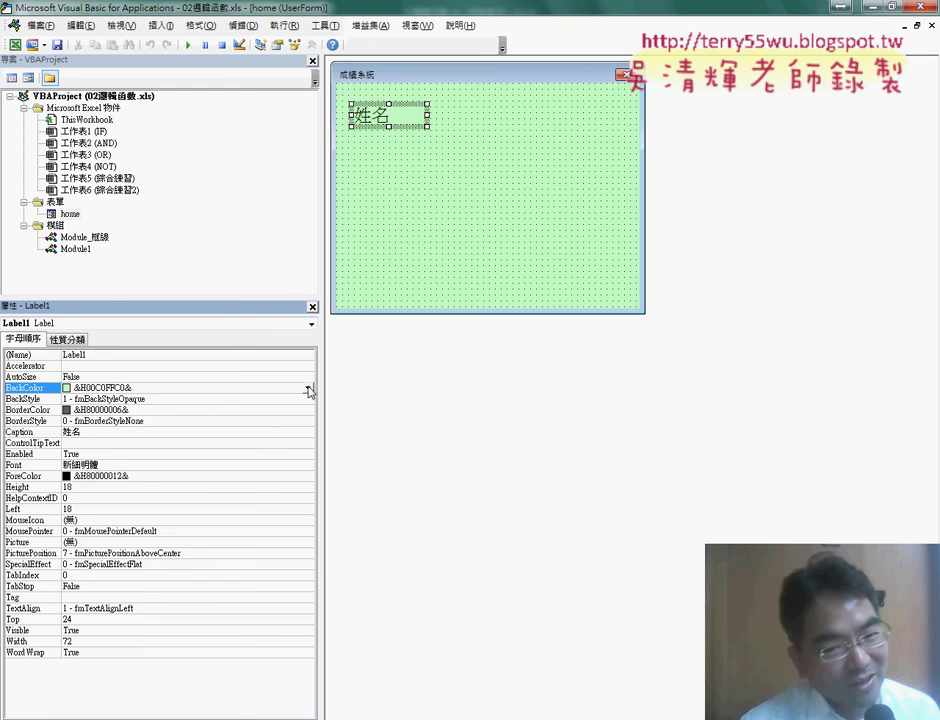
left_click(309, 390)
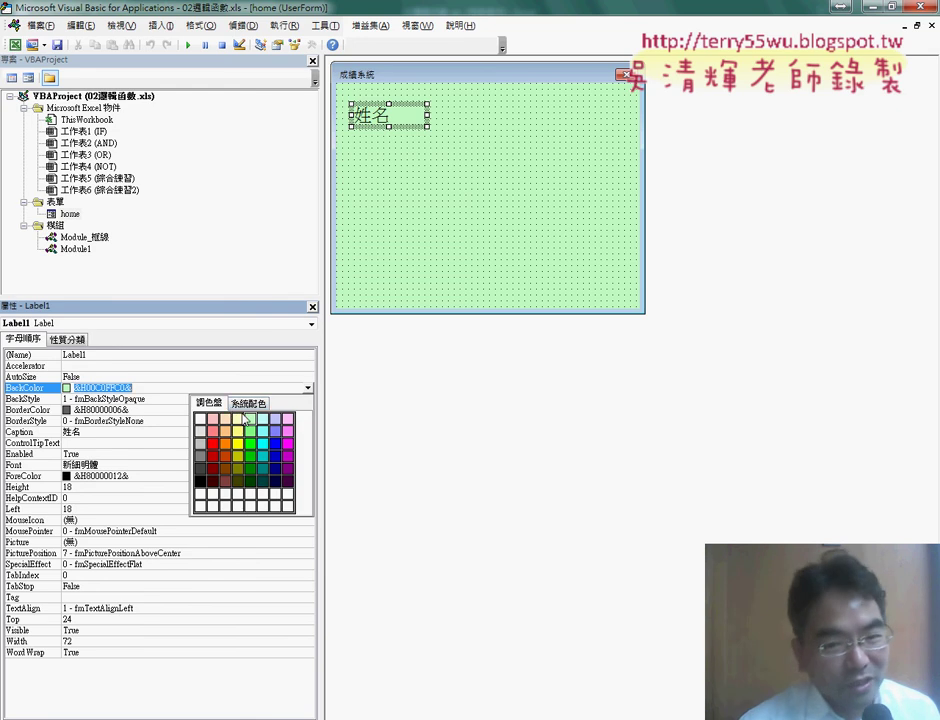
left_click(201, 444)
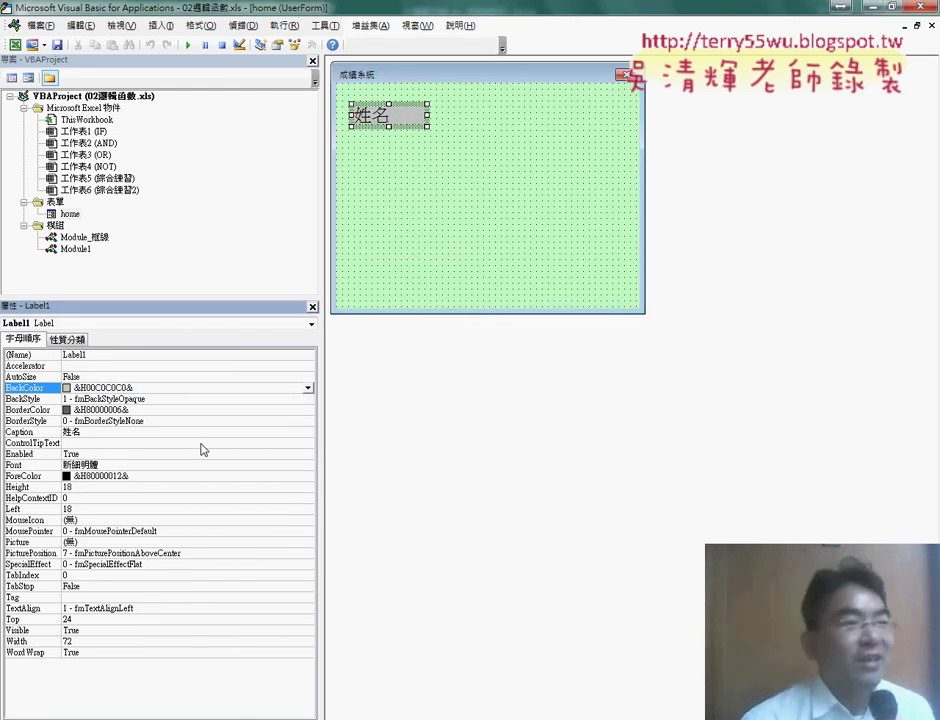
left_click(308, 389)
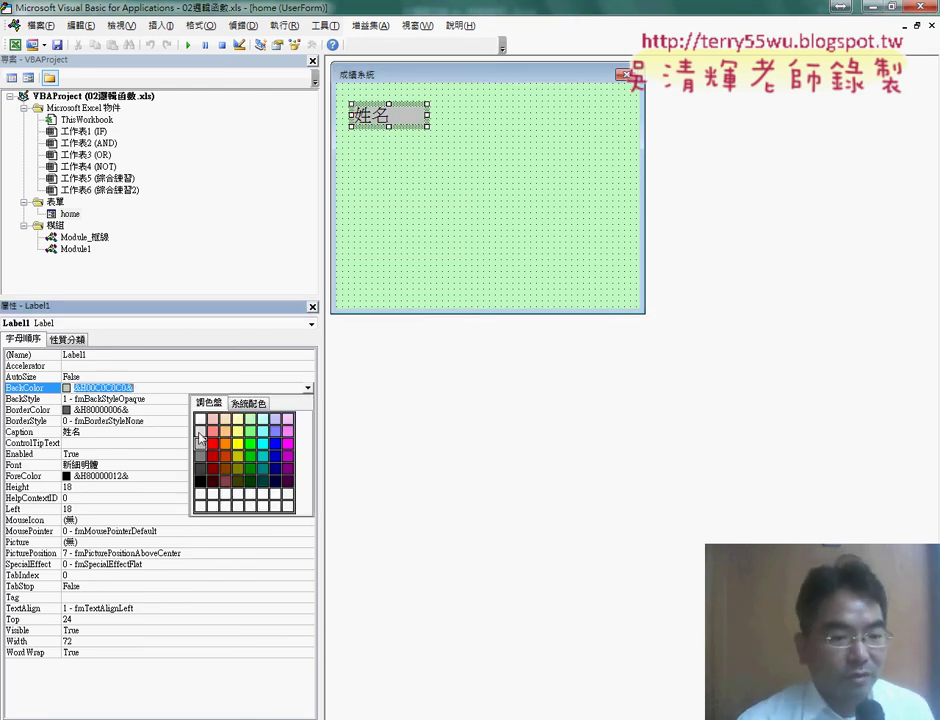
left_click(237, 433)
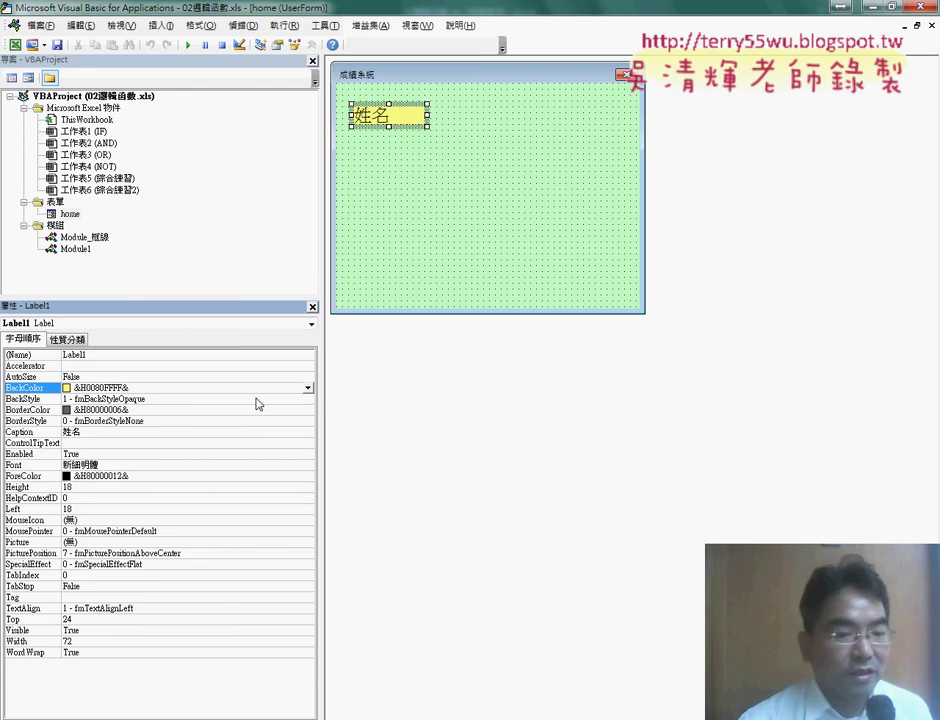
left_click(308, 388)
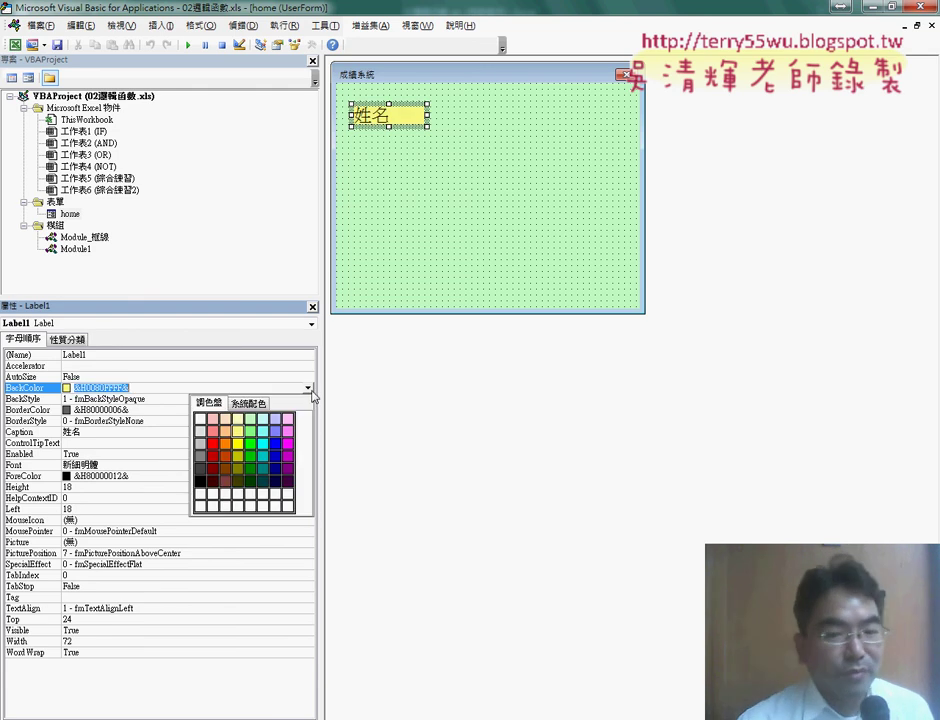
left_click(225, 432)
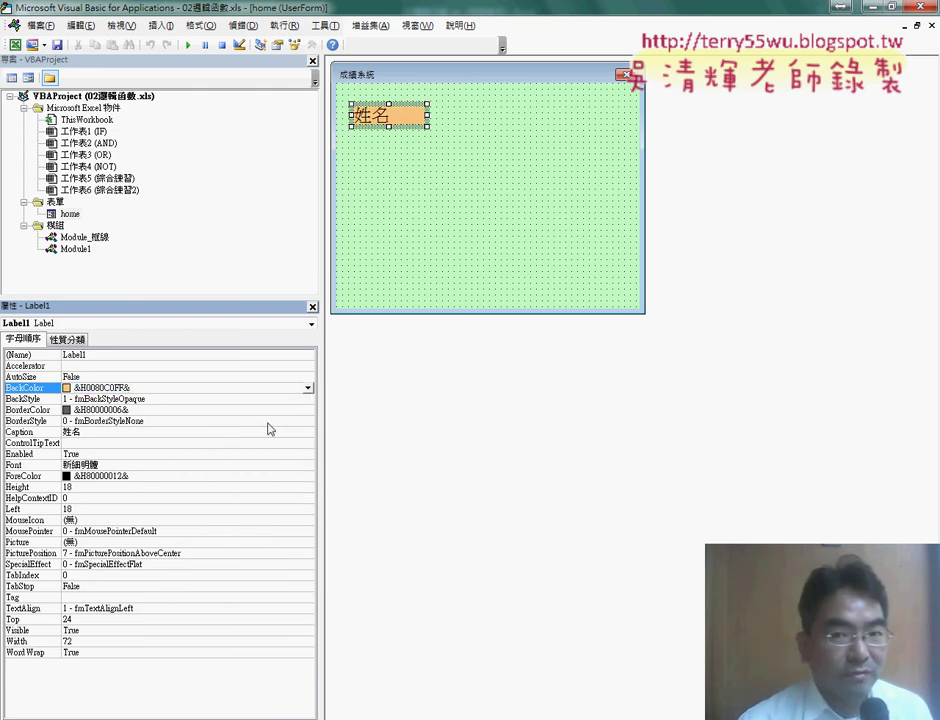
left_click(308, 388)
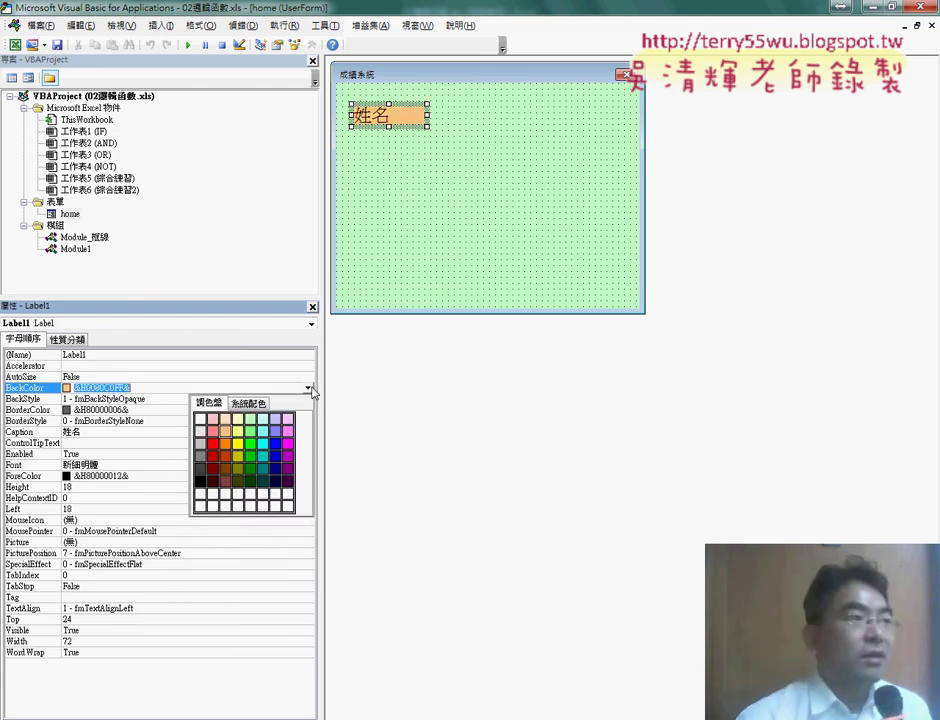
left_click(250, 443)
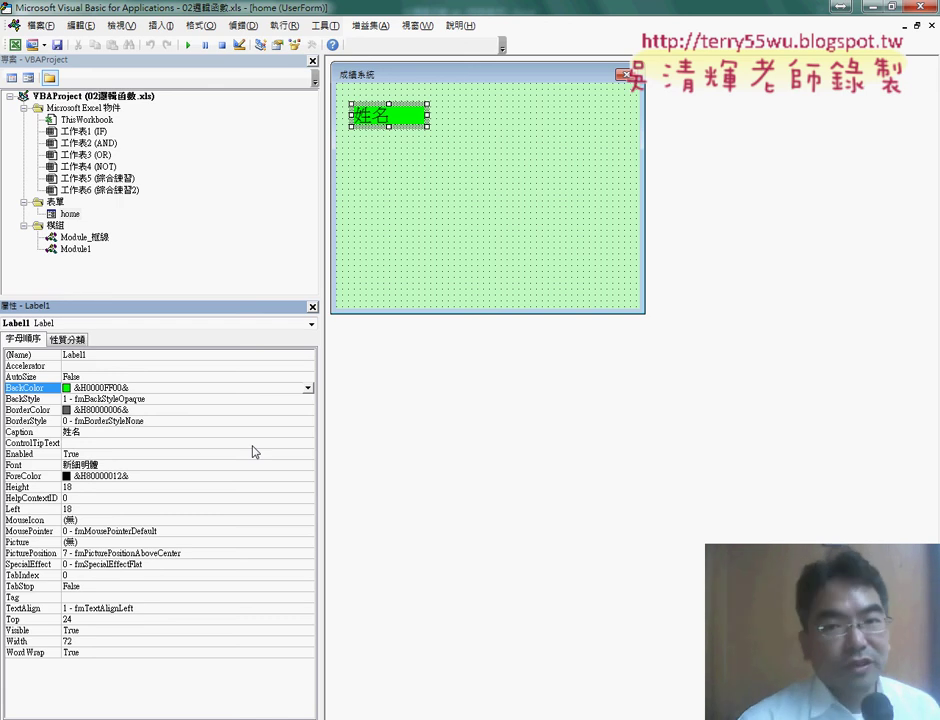
left_click(308, 389)
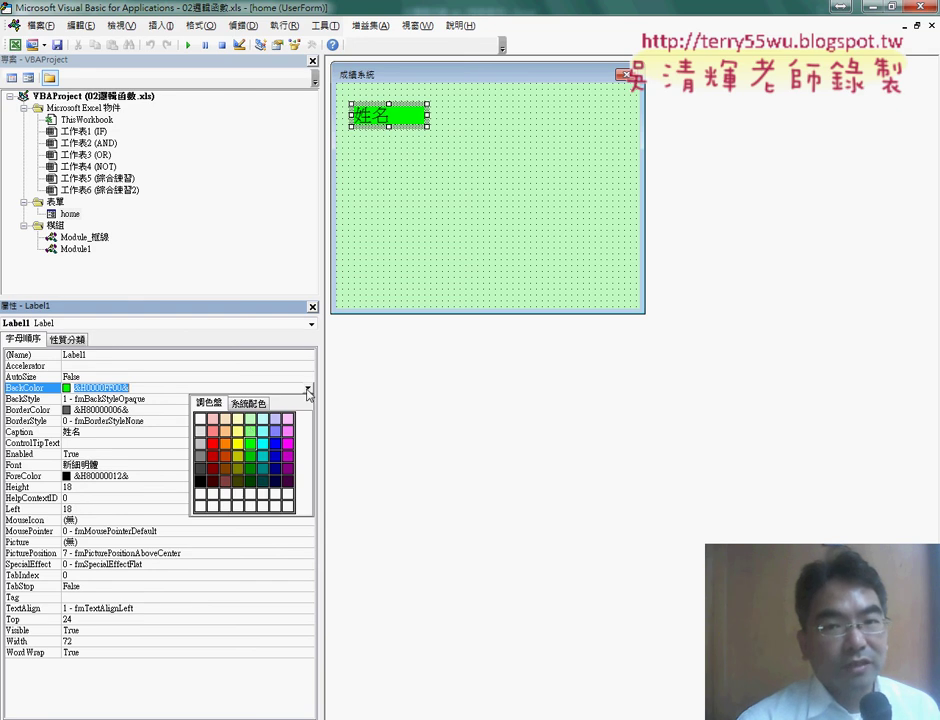
left_click(201, 437)
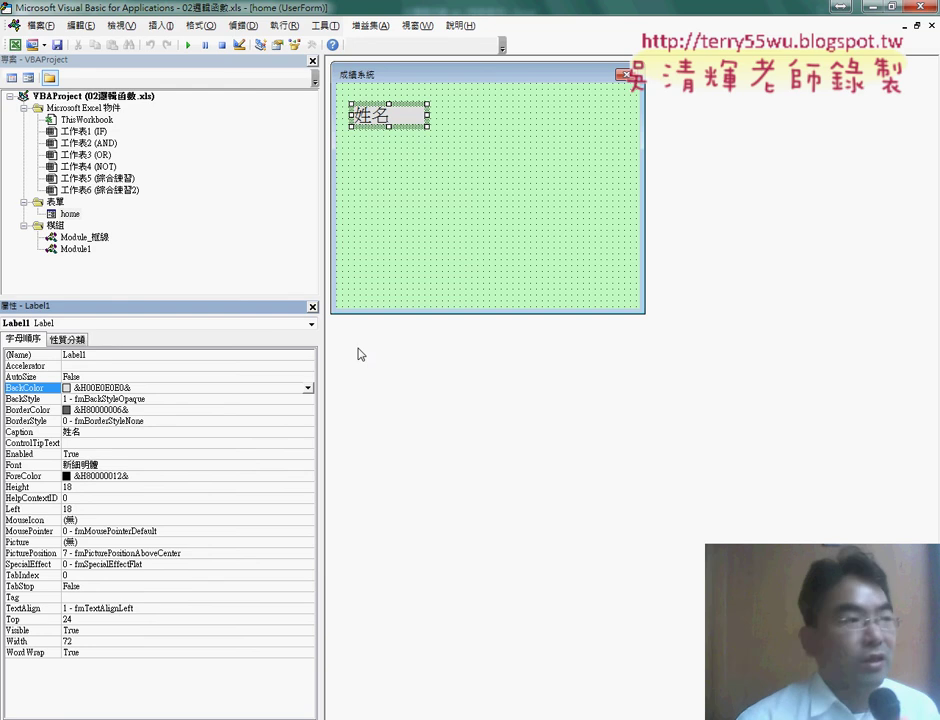
Set the 姓名 label's TextAlign to 2 - fmTextAlignCenter, then reselect the label.
left_click(23, 610)
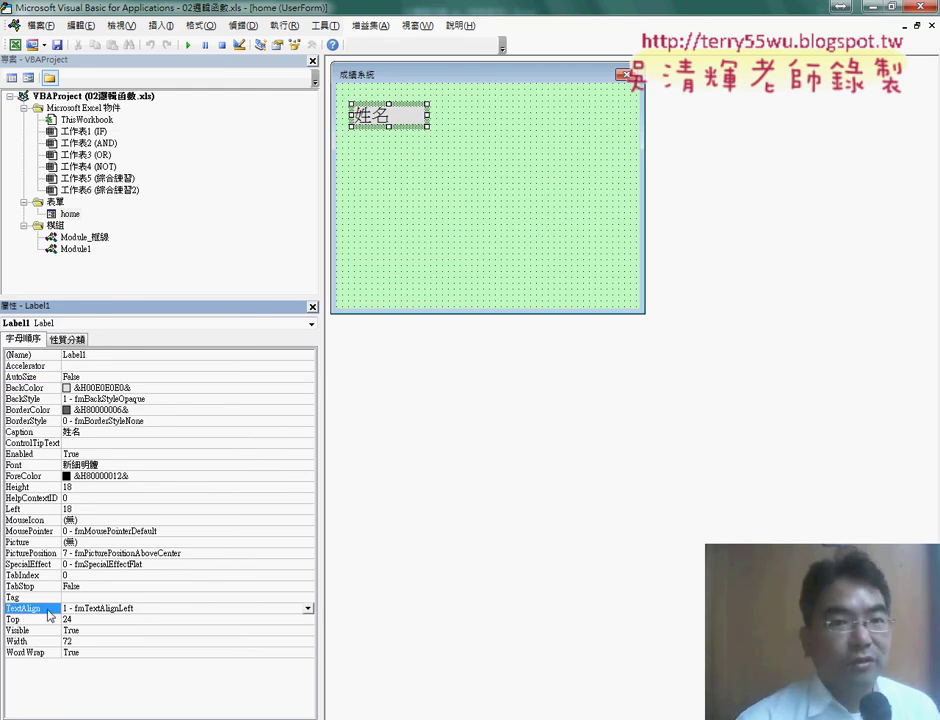
left_click(308, 609)
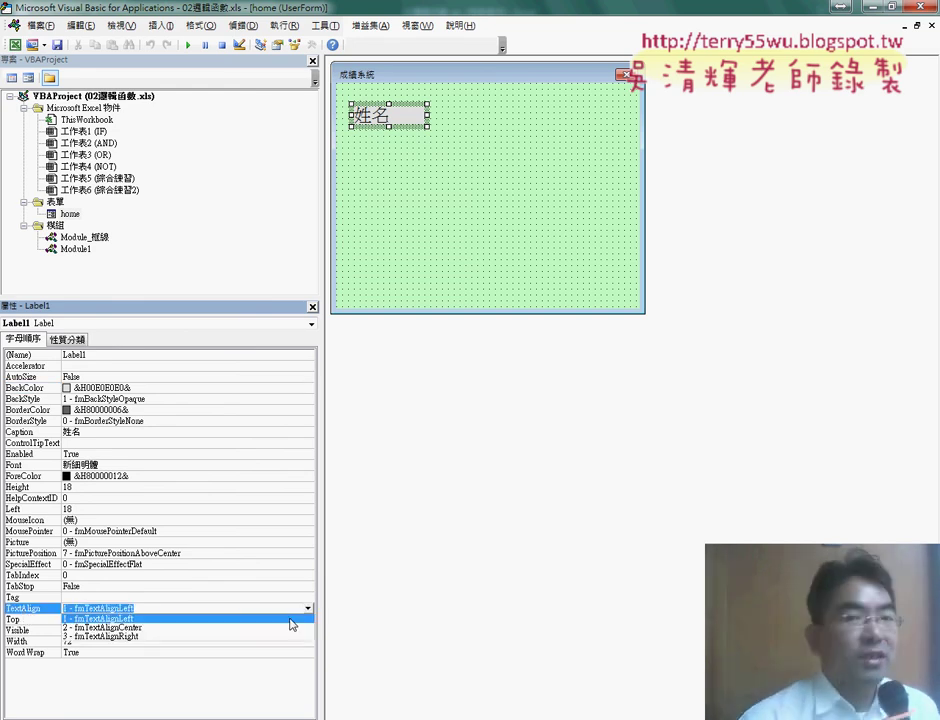
left_click(127, 629)
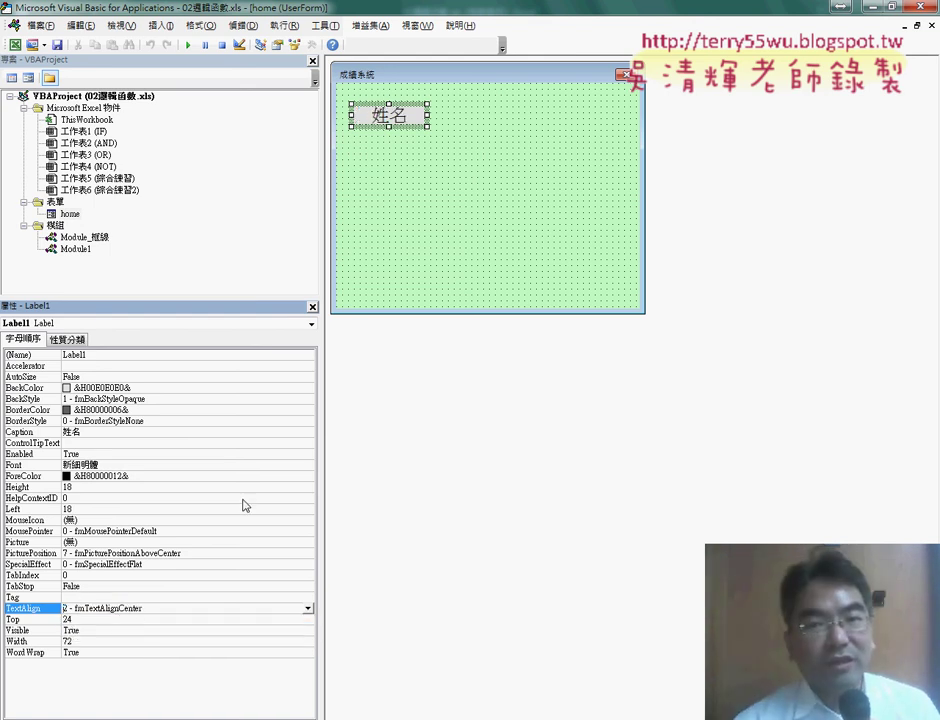
left_click(400, 200)
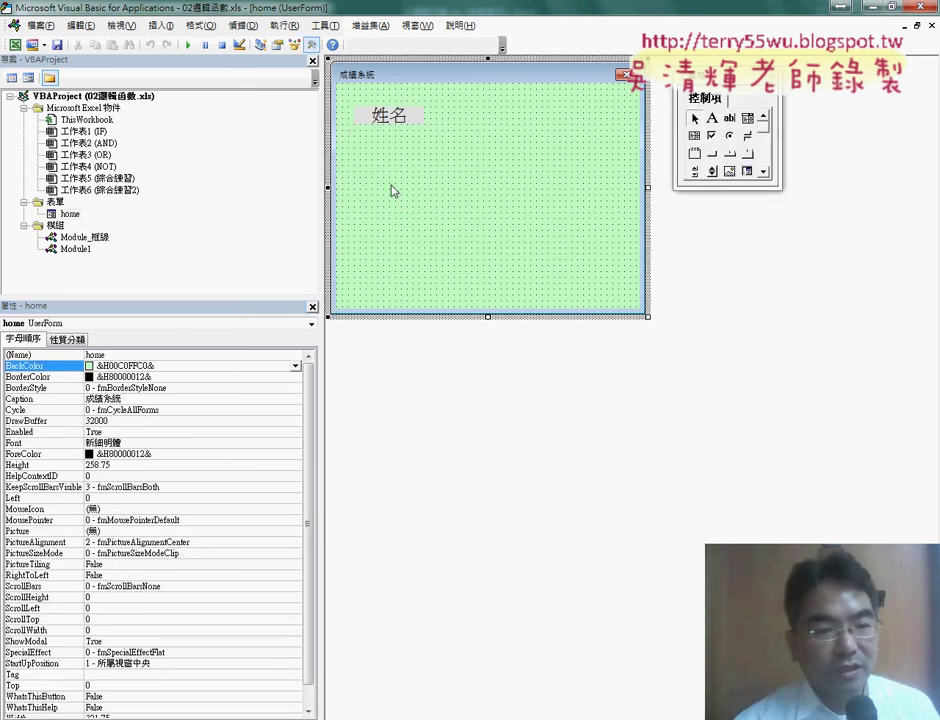
left_click(399, 122)
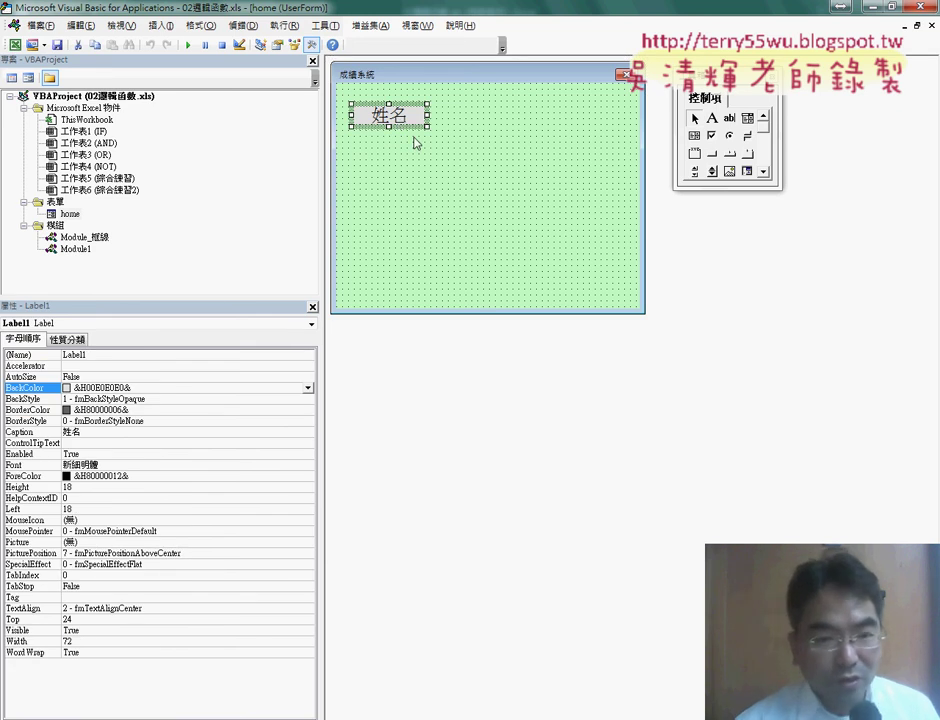
Ctrl-drag copies of the 姓名 label down the form's left side.
left_click_drag(408, 122, 408, 172)
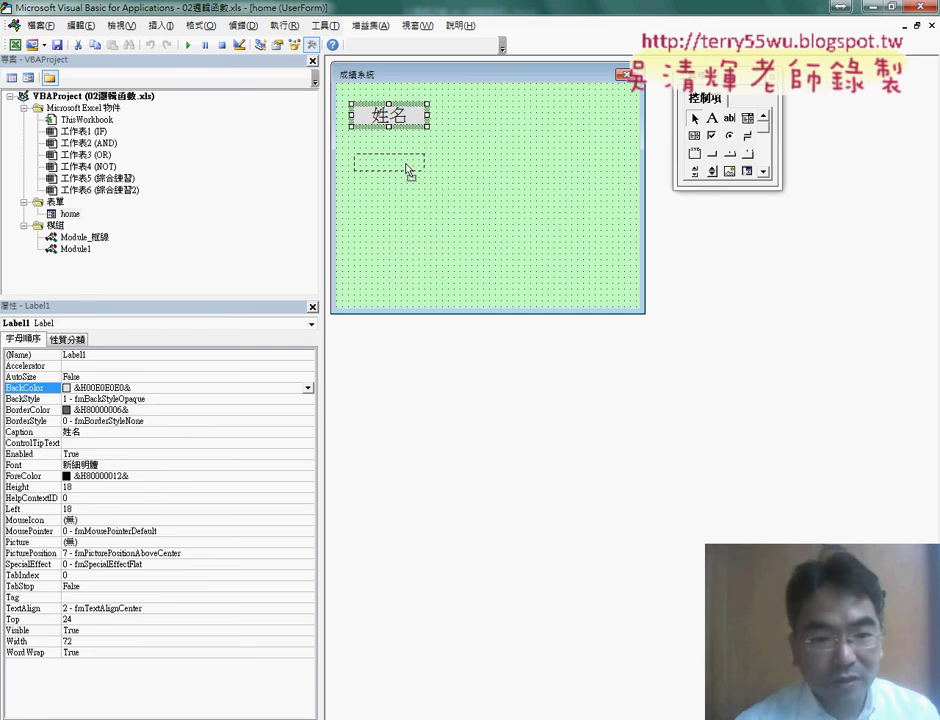
left_click_drag(408, 172, 408, 171)
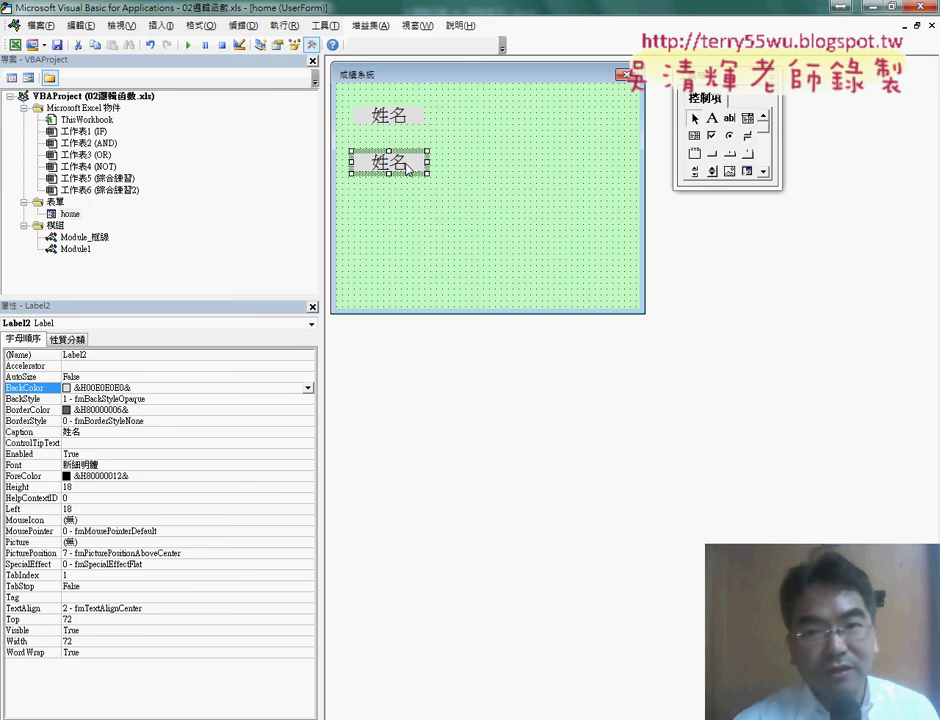
left_click_drag(408, 170, 409, 261)
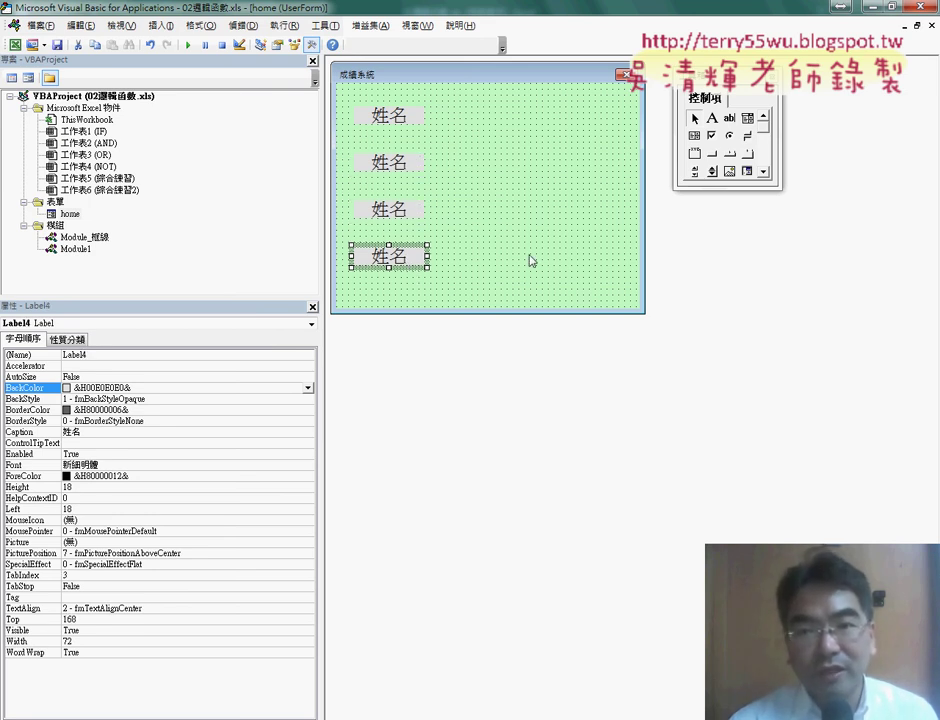
Nudge the copied labels into place and rubber-band select all four 姓名 labels.
left_click(419, 163)
left_click_drag(419, 163, 431, 169)
left_click(396, 224)
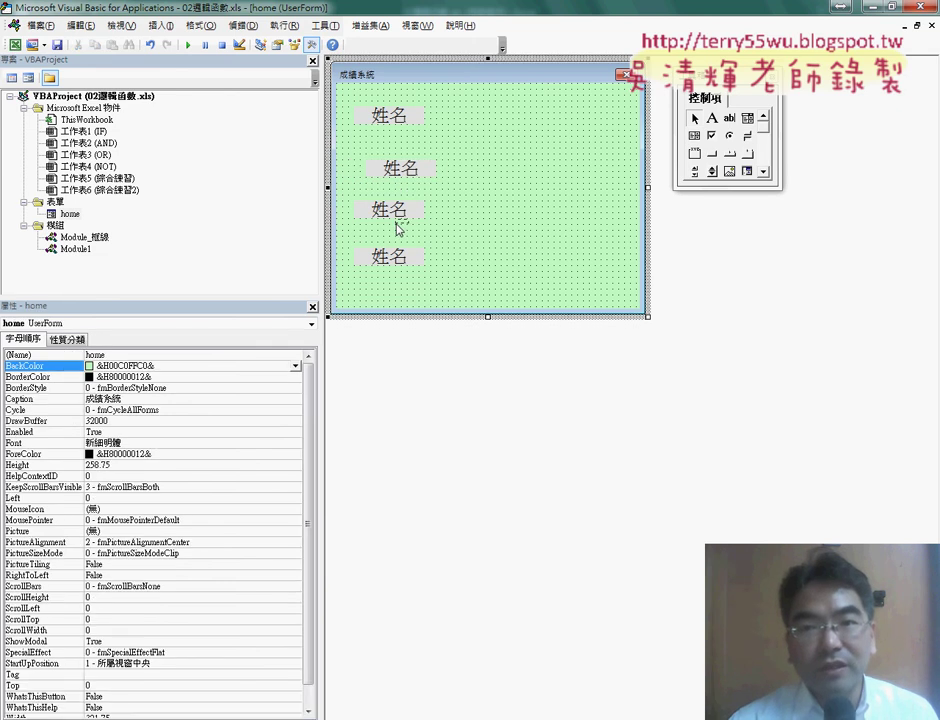
left_click_drag(401, 218, 390, 223)
left_click(392, 258)
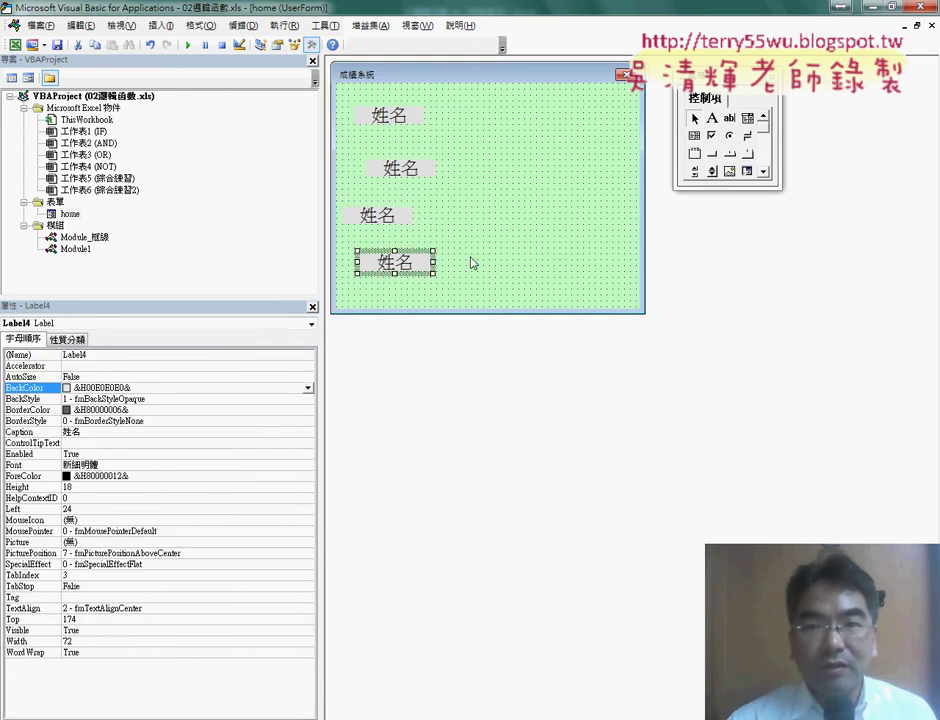
left_click_drag(348, 95, 348, 126)
left_click_drag(436, 292, 445, 296)
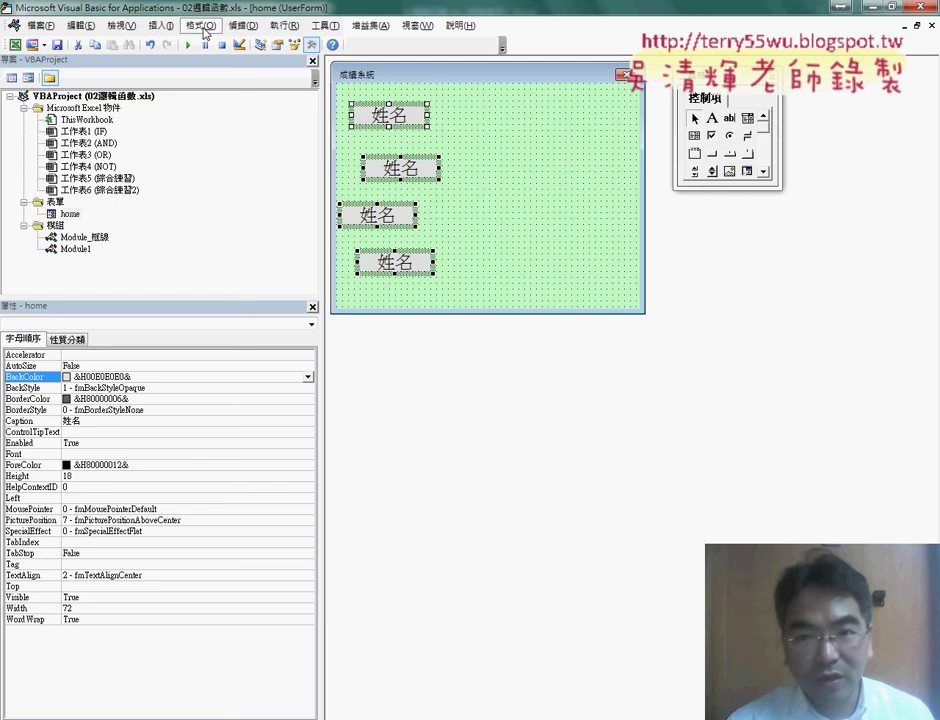
Align the four labels' left edges and make their vertical spacing equal.
left_click(205, 27)
mouse_move(209, 45)
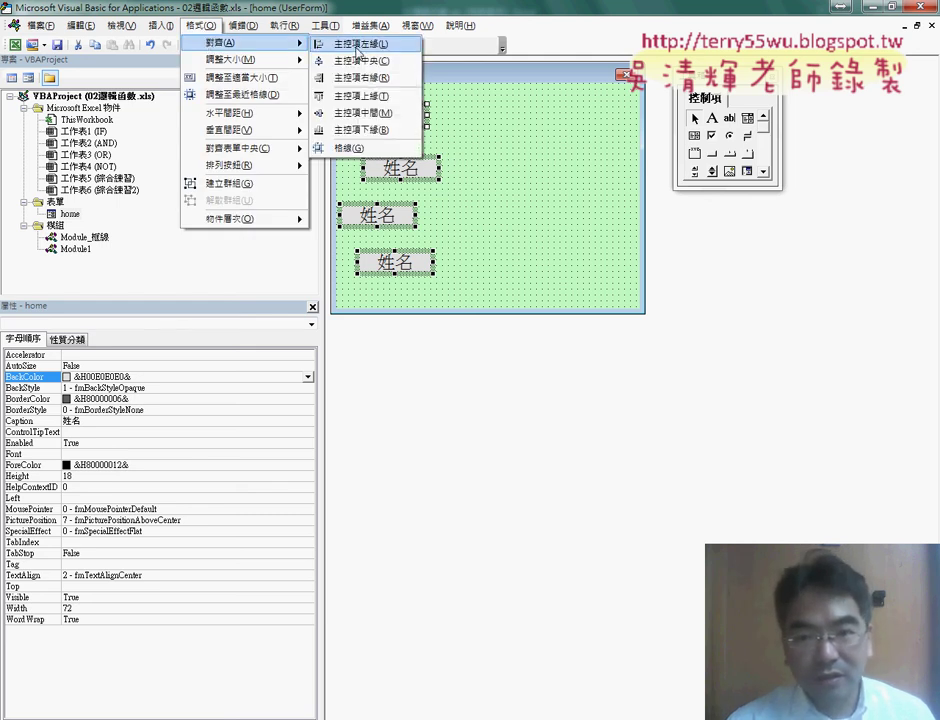
left_click(357, 46)
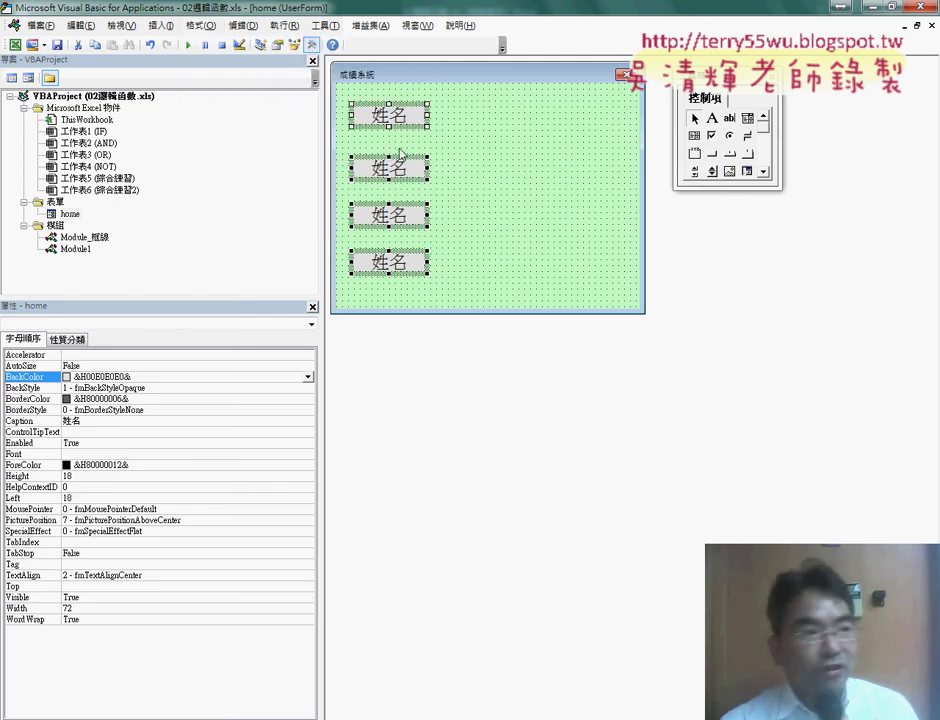
left_click(200, 25)
mouse_move(219, 131)
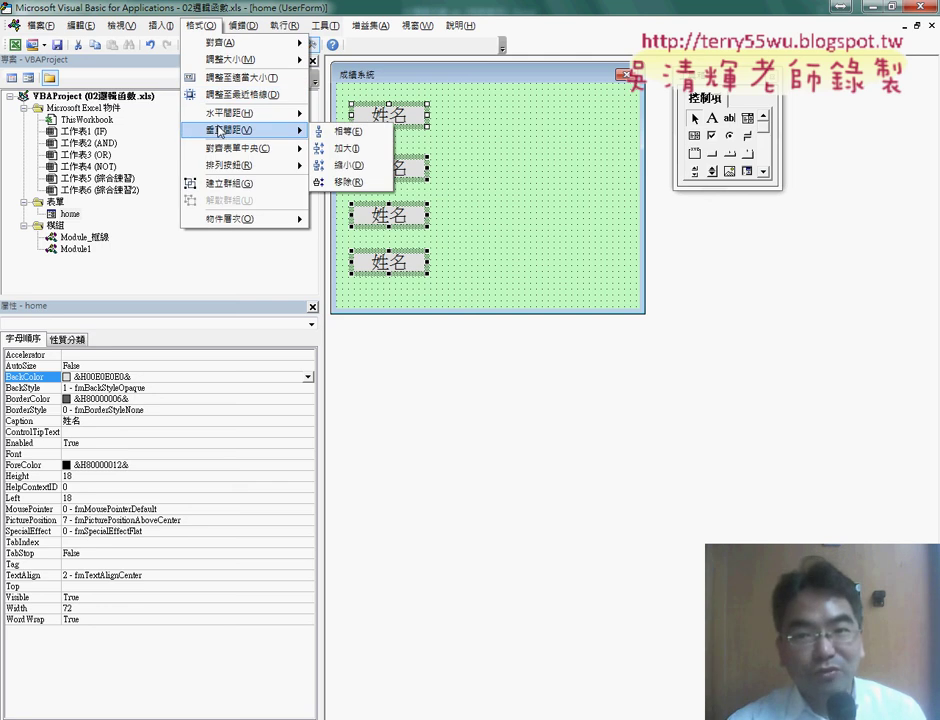
left_click(349, 132)
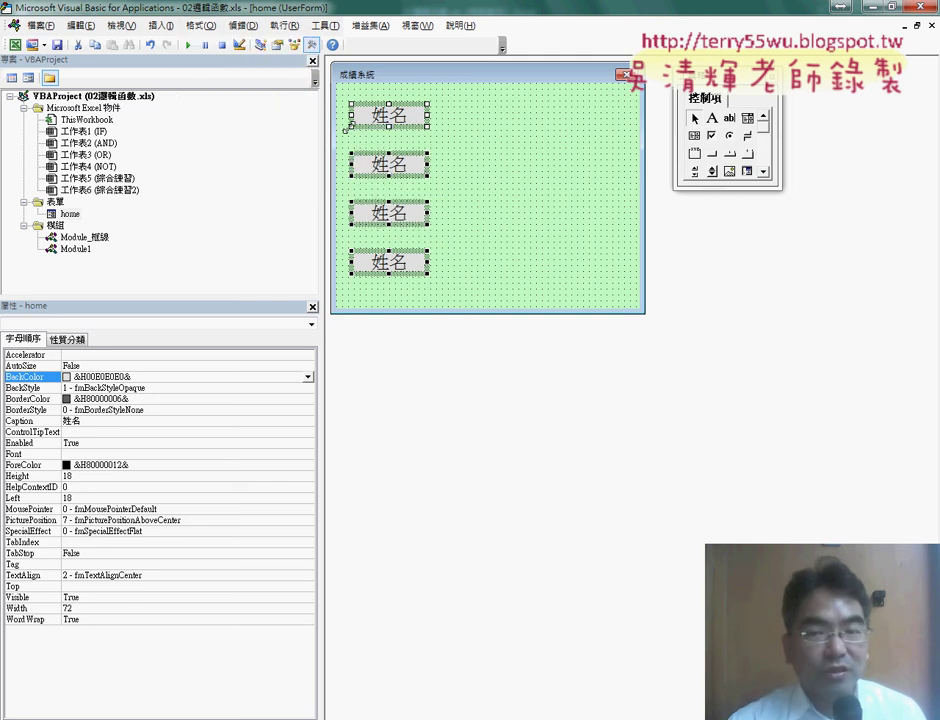
Select the second label and copy the text 答卷考核 from cell B1 of the workbook.
left_click(510, 193)
left_click(400, 173)
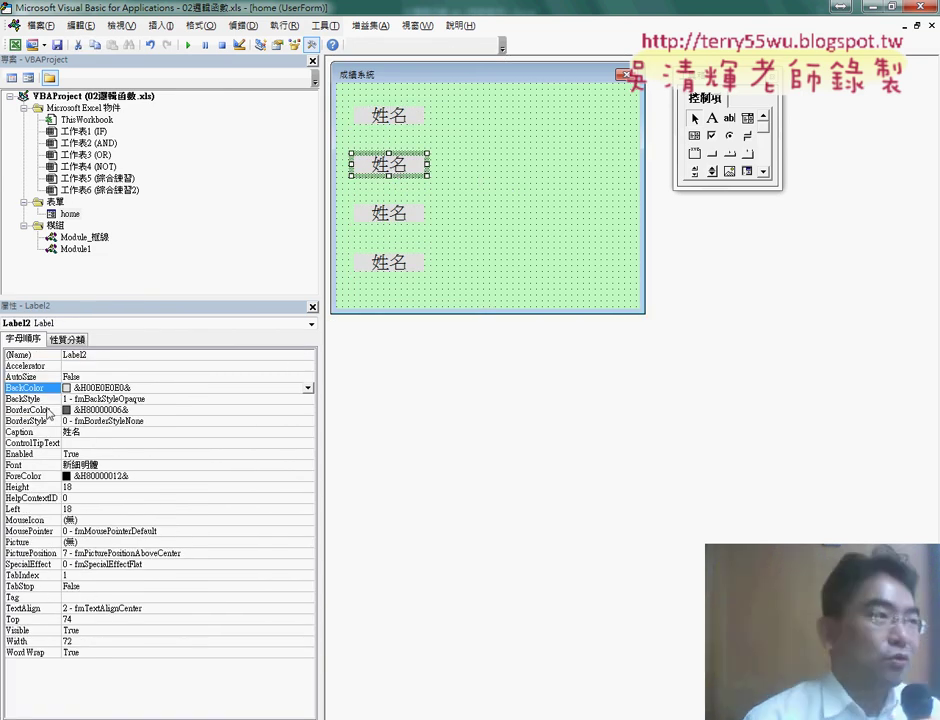
left_click(81, 433)
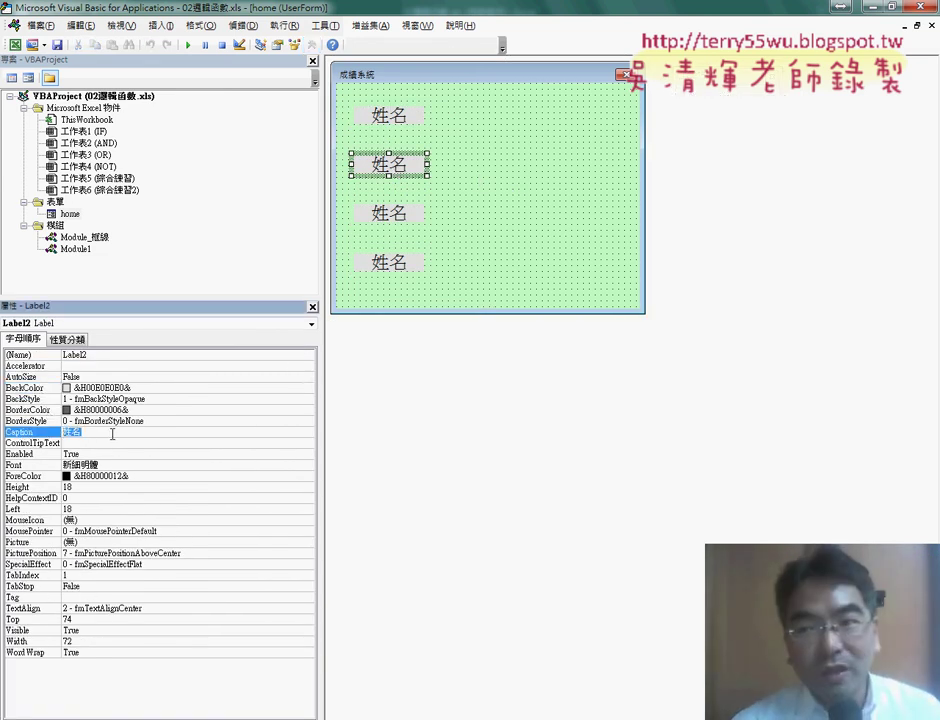
key("alt+Tab")
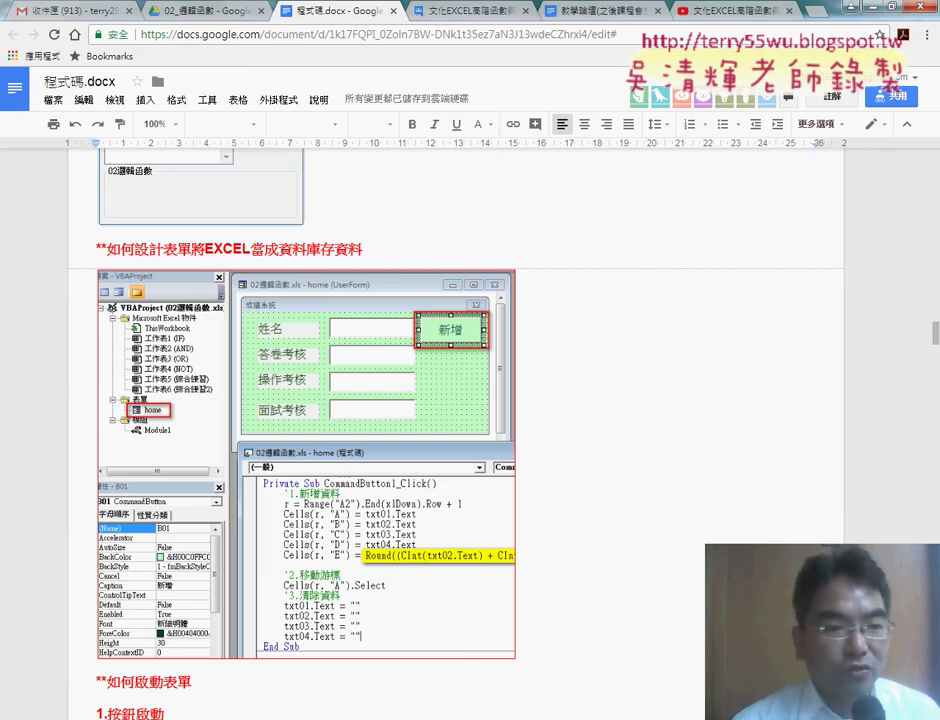
key("alt+Tab")
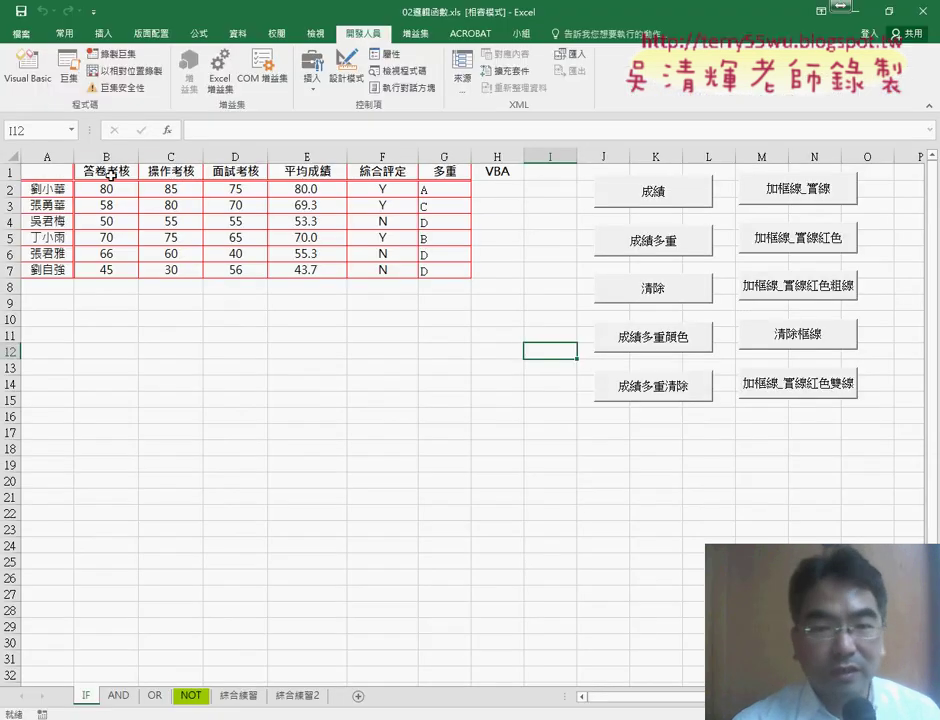
double_click(108, 174)
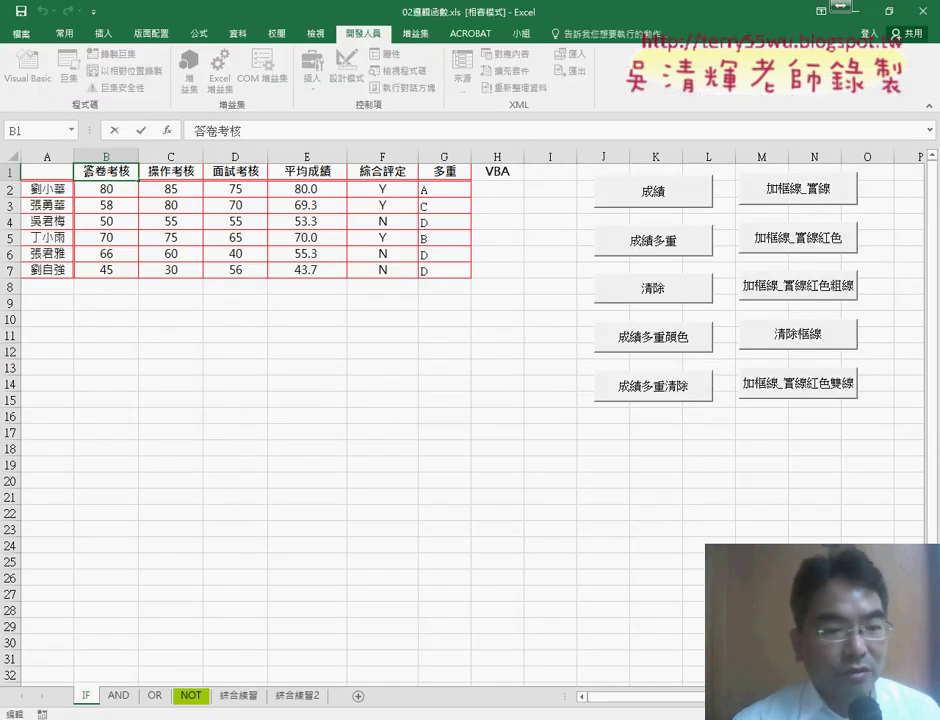
left_click_drag(84, 171, 178, 170)
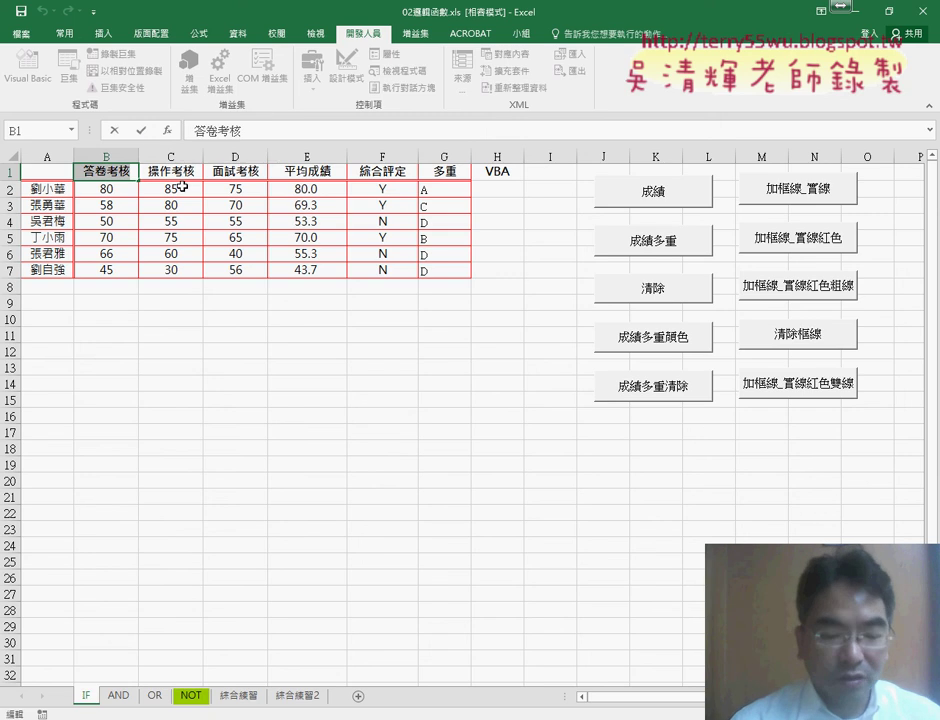
left_click(116, 131)
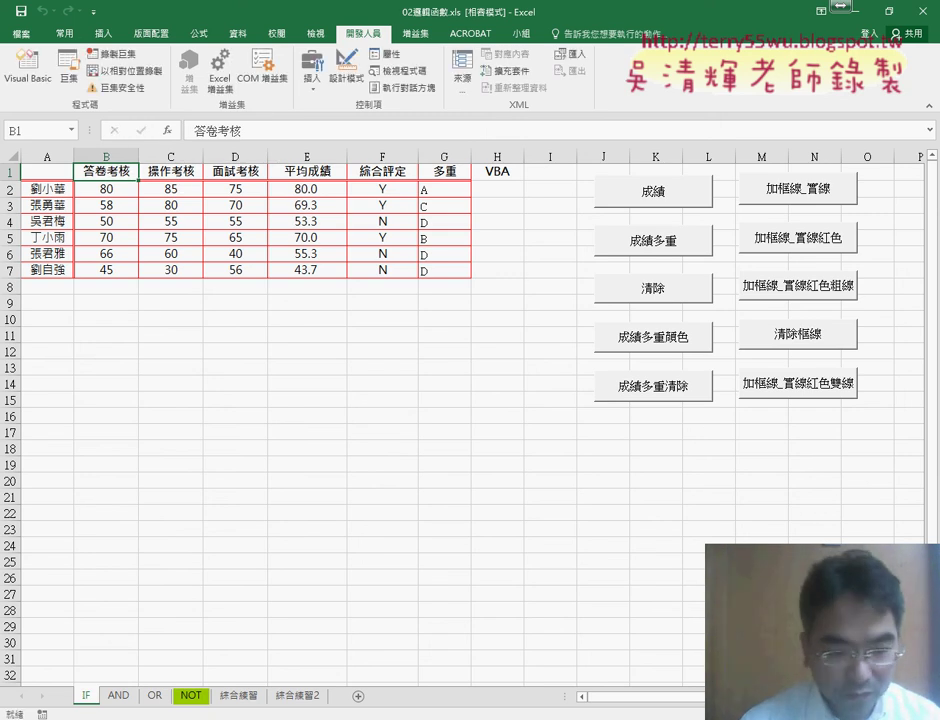
Set the second label's Caption to 答卷考核.
left_click(418, 657)
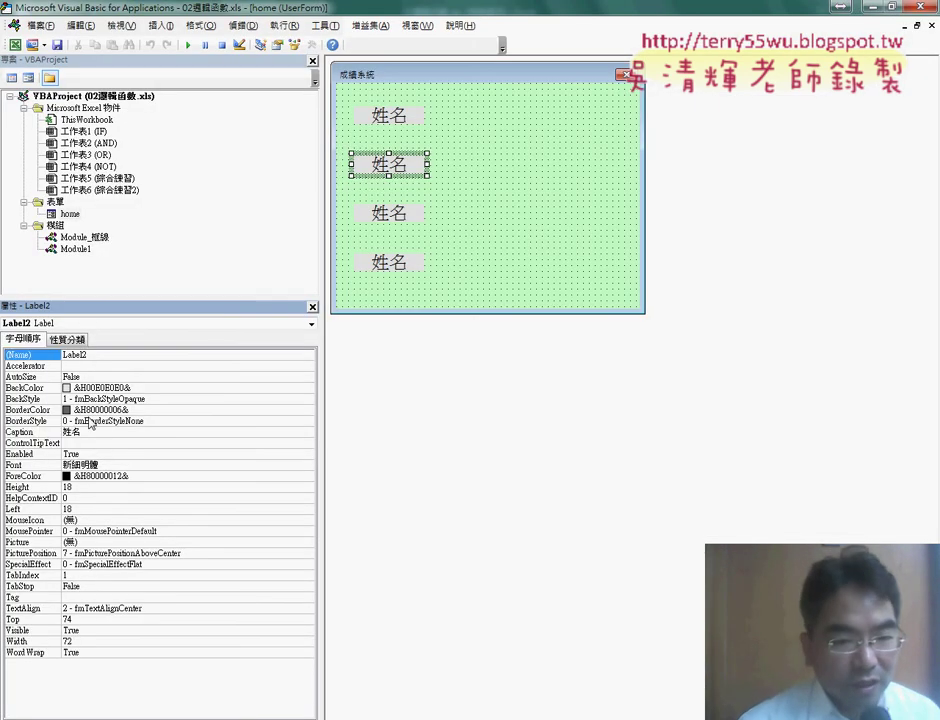
left_click(72, 432)
type("答卷考核")
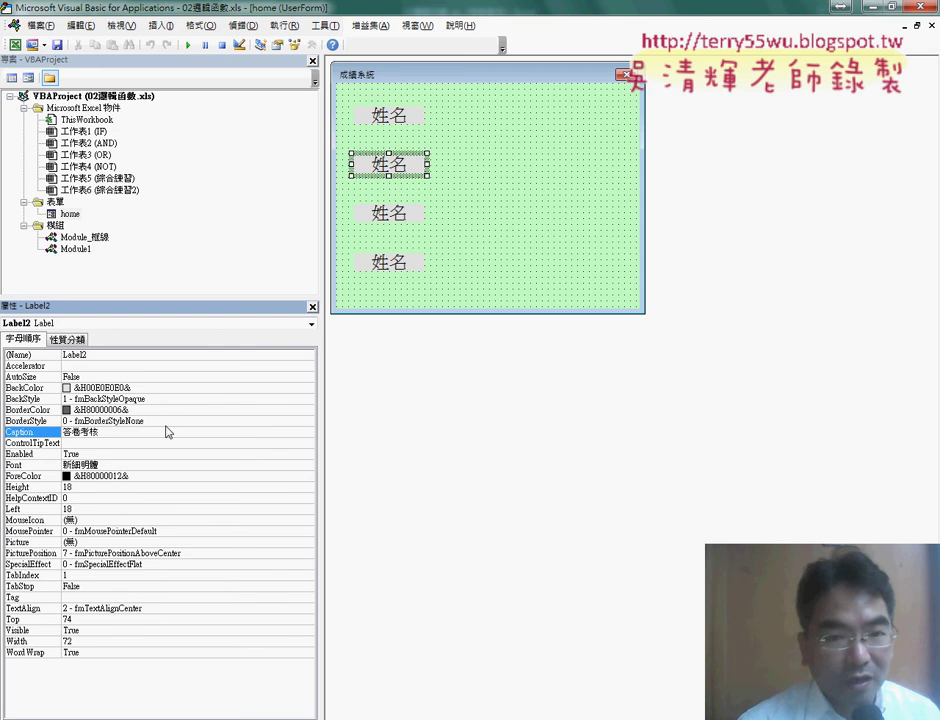
key("Return")
left_click(487, 184)
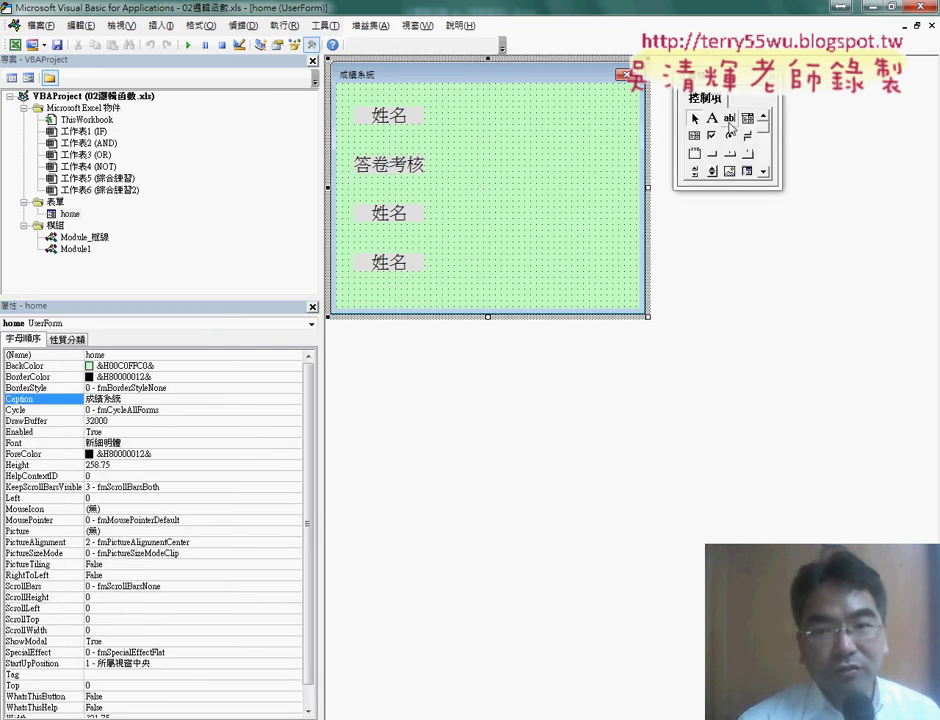
Draw a text box right of 姓名, then Ctrl-drag copies beside the other three labels.
left_click(731, 127)
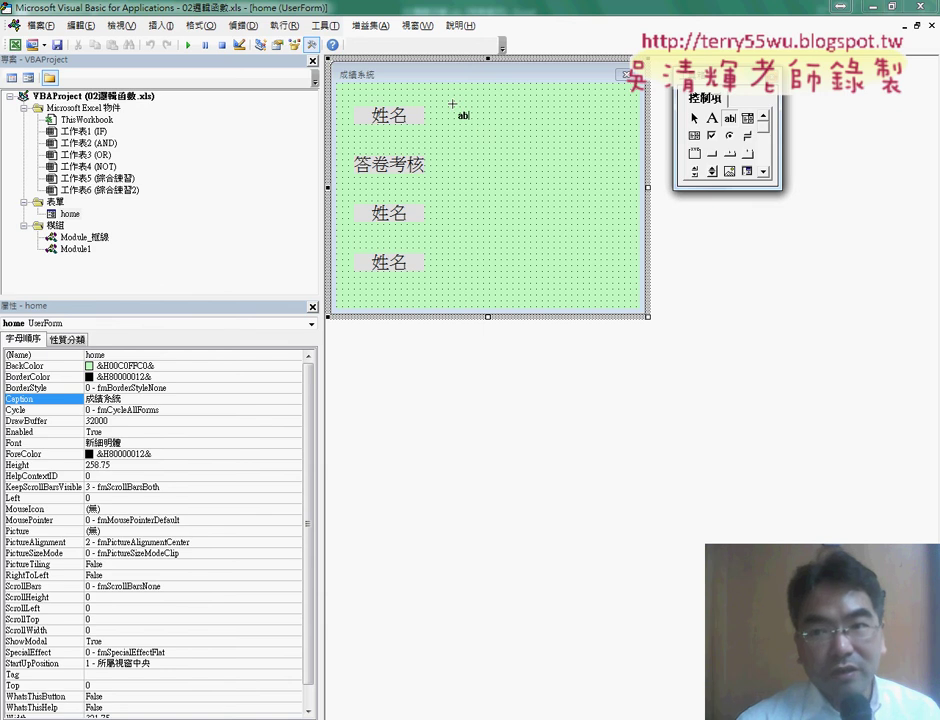
left_click_drag(454, 101, 550, 131)
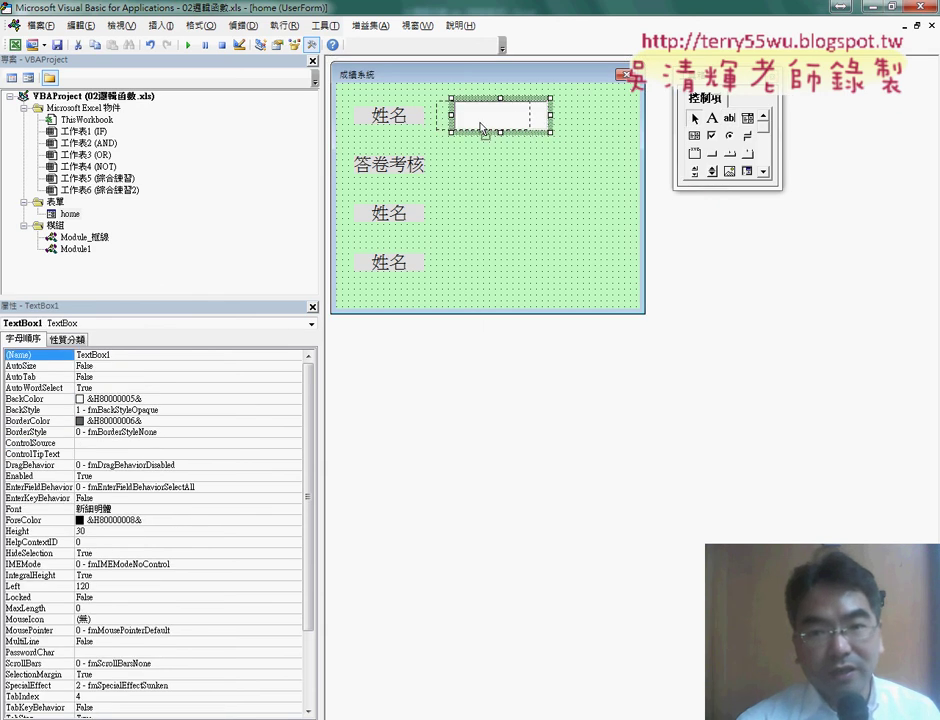
left_click_drag(484, 128, 483, 124)
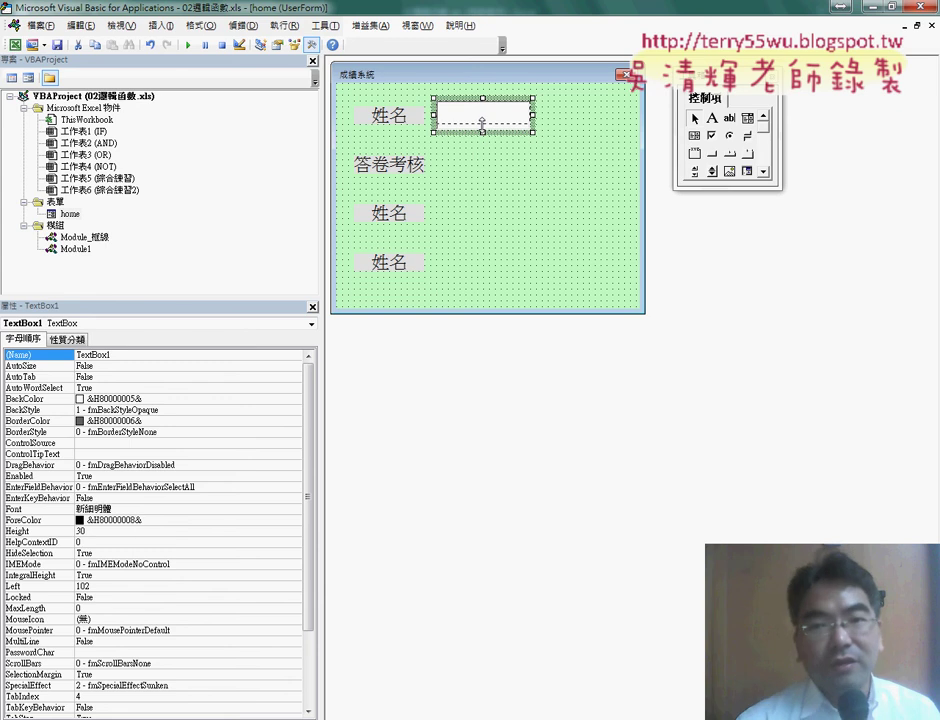
left_click(573, 152)
mouse_move(485, 131)
left_mouse_down()
mouse_move(495, 140)
mouse_move(503, 263)
left_mouse_up()
left_click(573, 270)
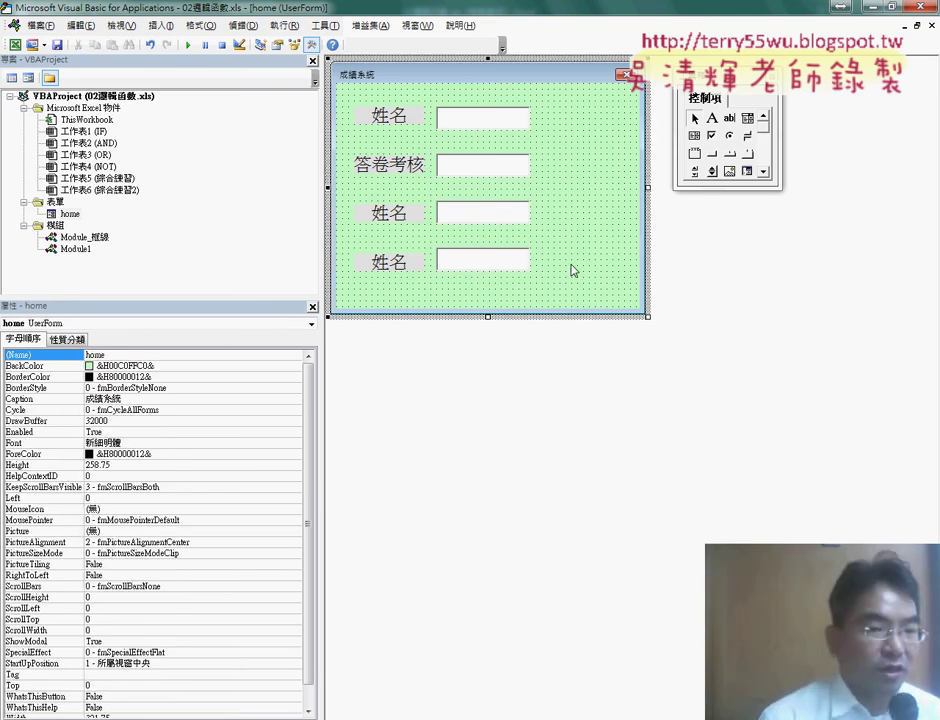
Select the four text boxes and apply 格式 > 垂直間距 > 相等 to them.
left_click_drag(432, 100, 440, 290)
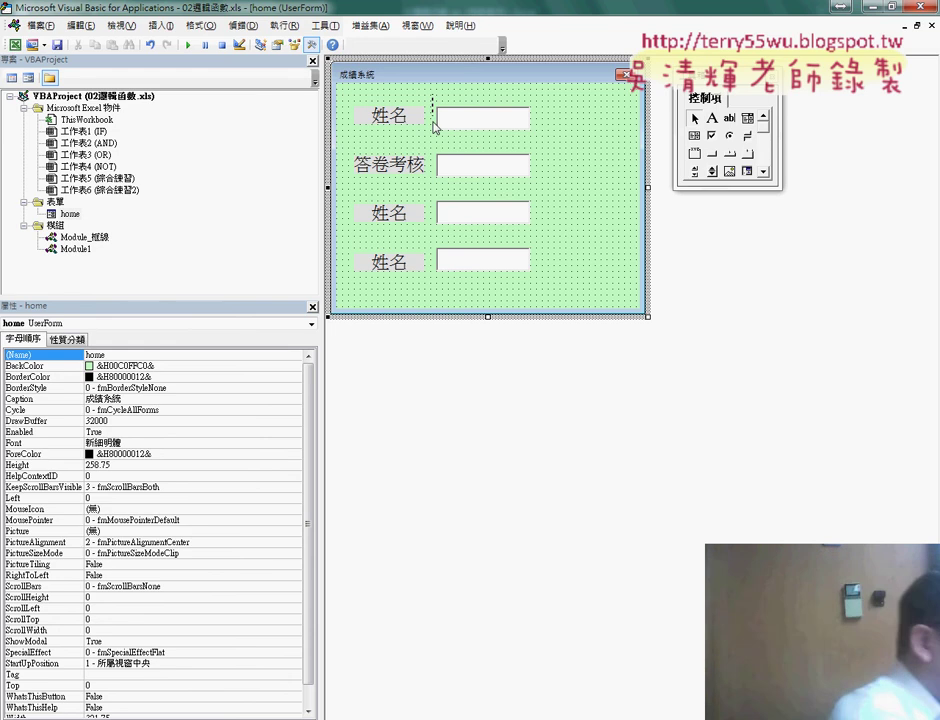
left_click(200, 25)
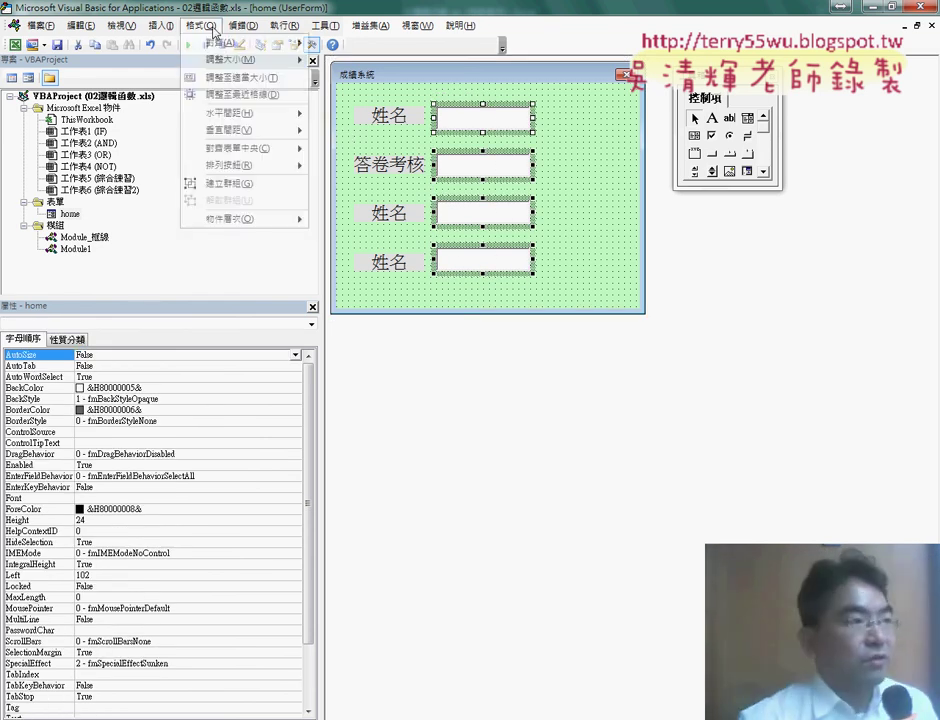
mouse_move(215, 52)
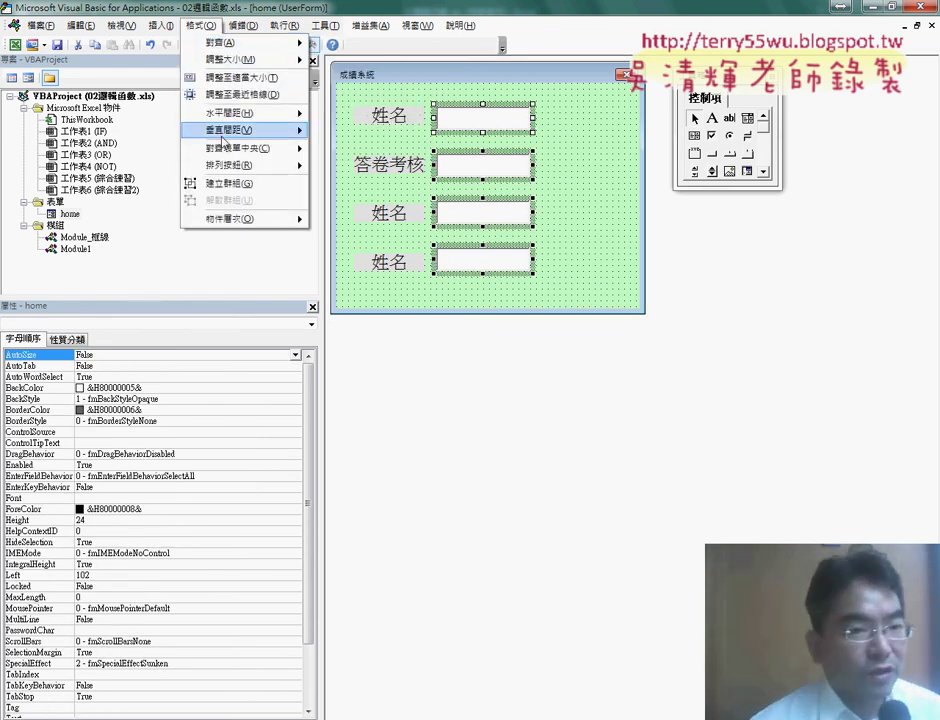
mouse_move(245, 130)
left_click(352, 132)
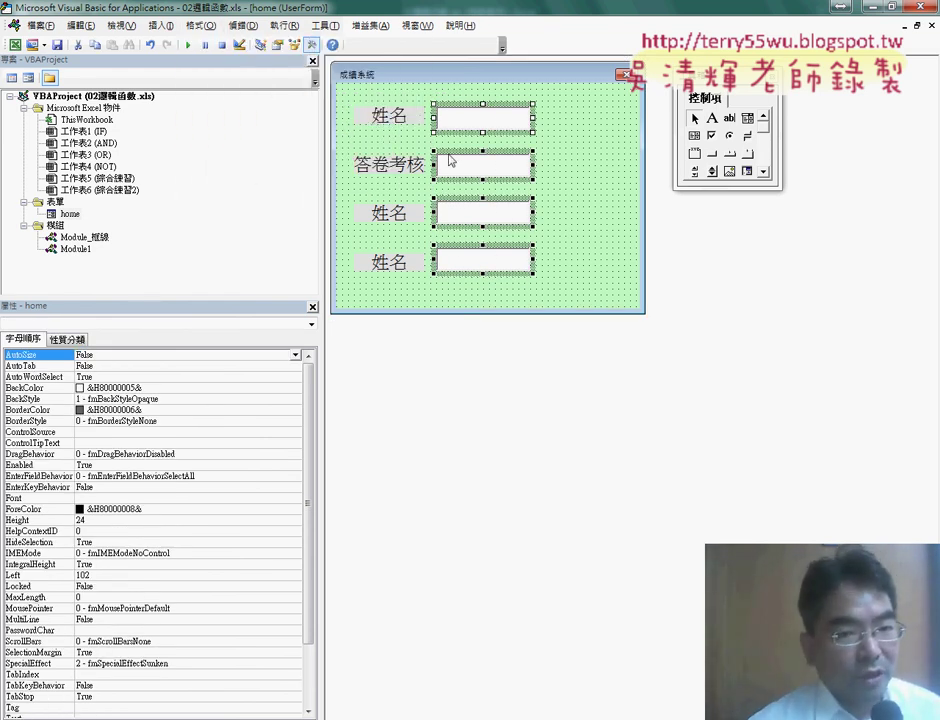
left_click(588, 173)
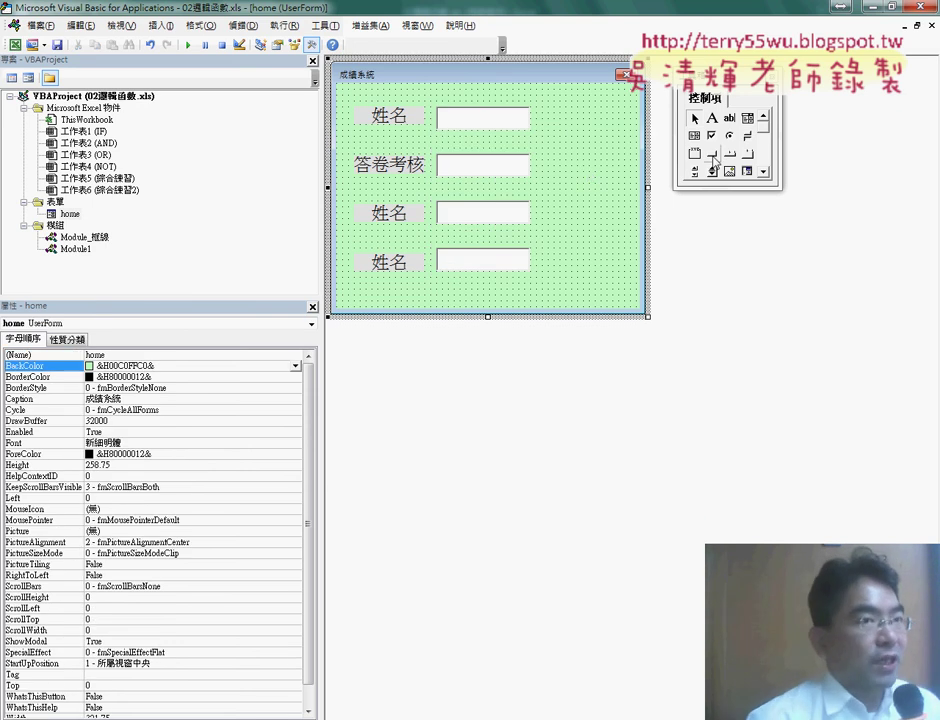
Draw a command button right of the top text box and give it a light-red background.
left_click(712, 155)
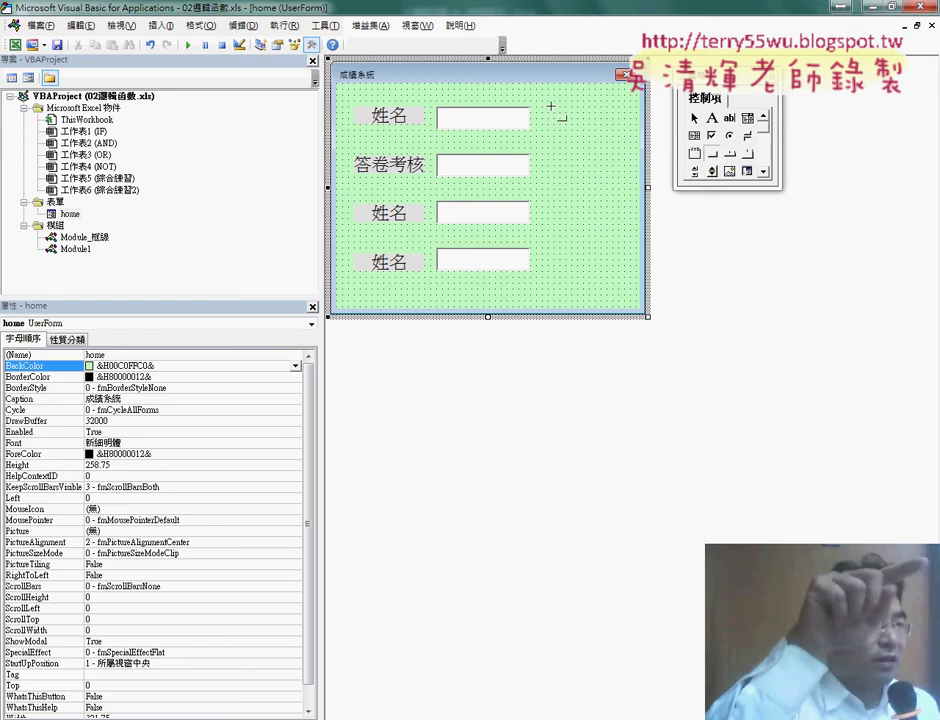
left_click_drag(548, 107, 621, 137)
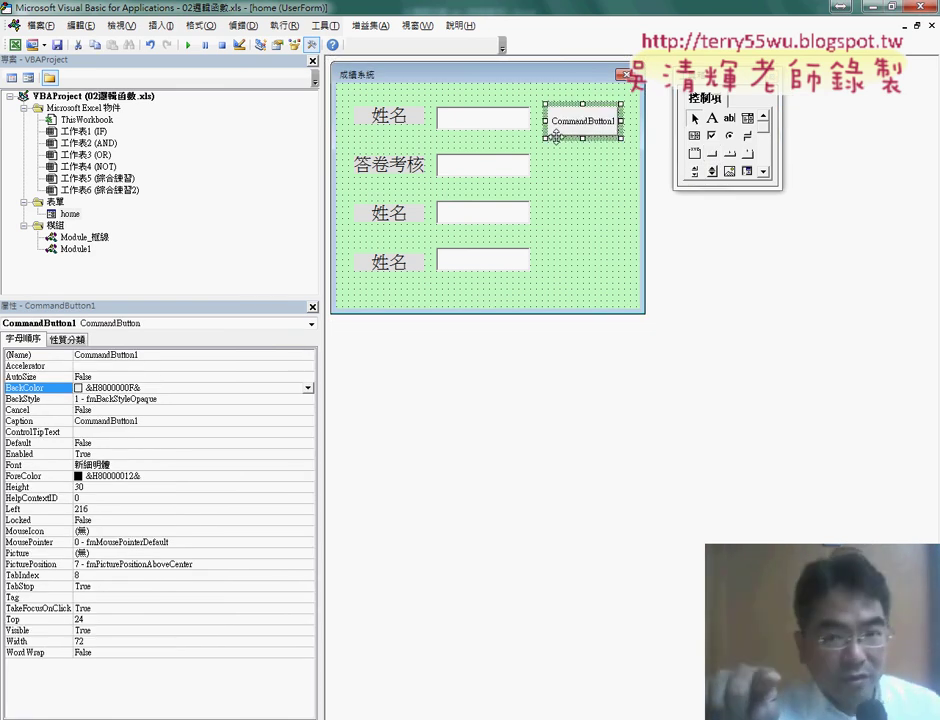
left_click(308, 388)
left_click(212, 403)
left_click(212, 431)
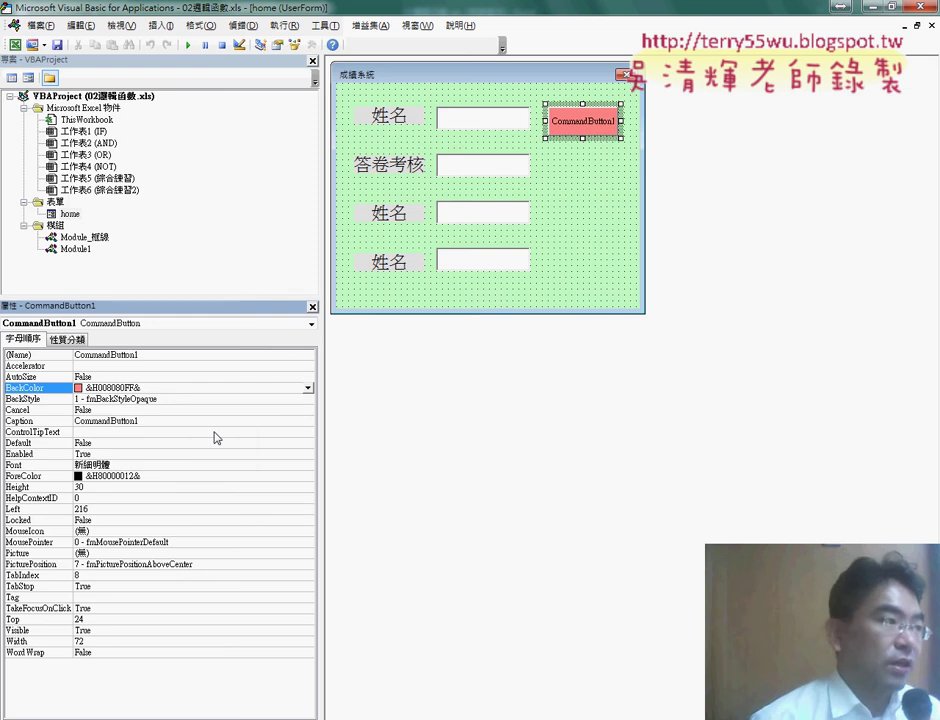
Change the button's caption to 新增.
left_click(57, 422)
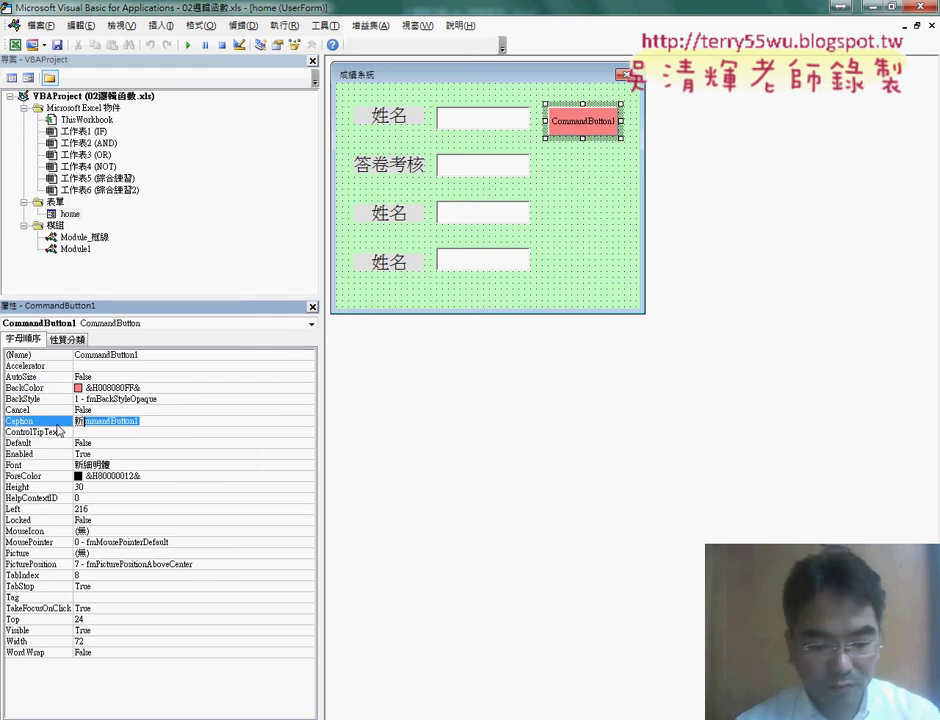
type("新")
key("Return")
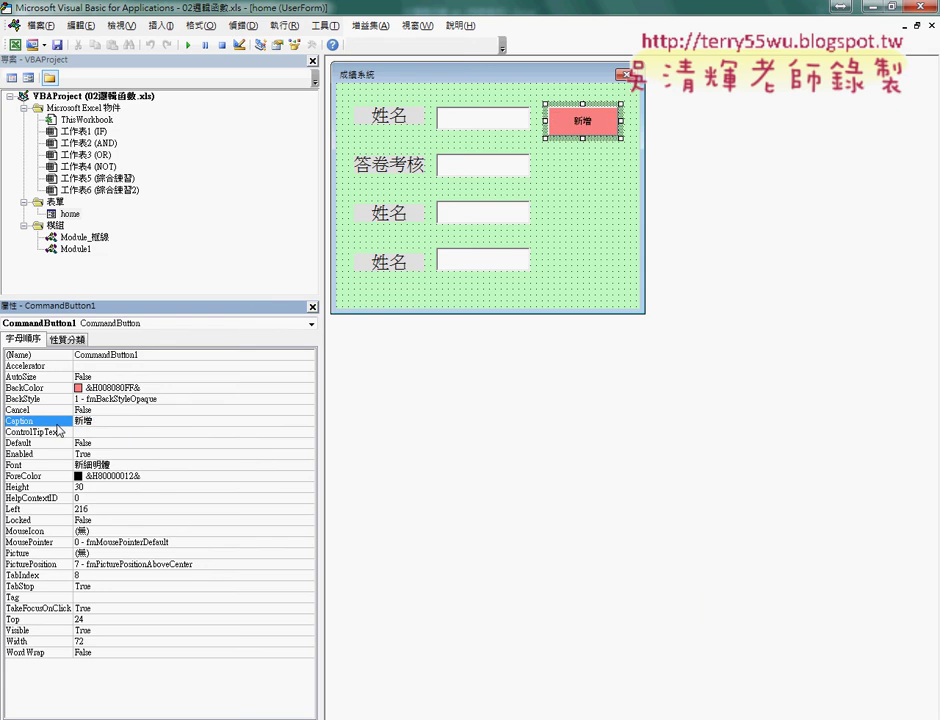
left_click(158, 466)
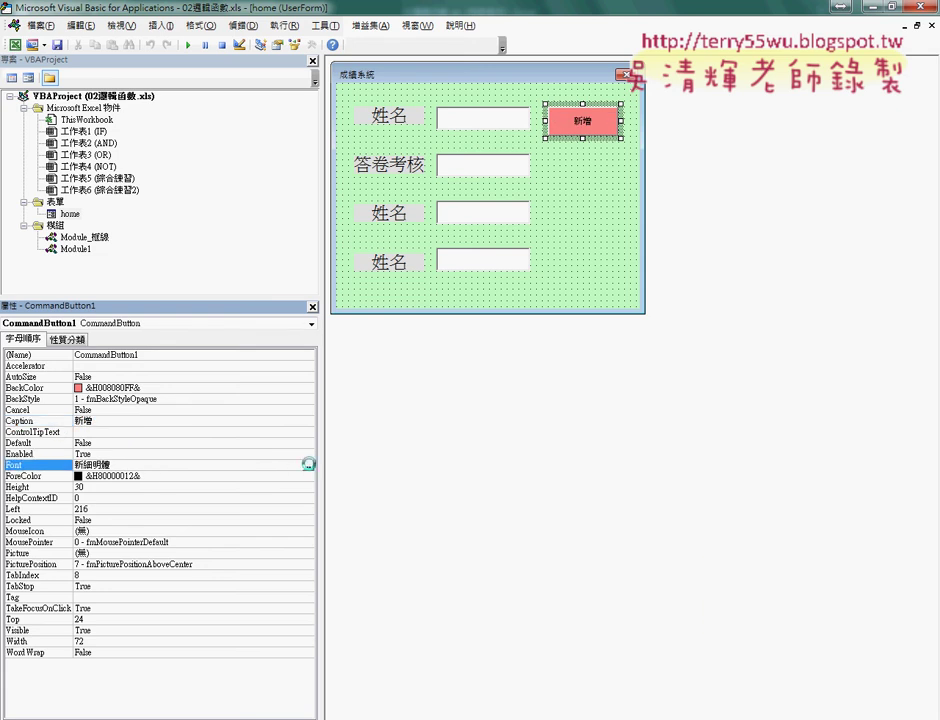
Set the 新增 caption's font size to 18 pt.
left_click(236, 187)
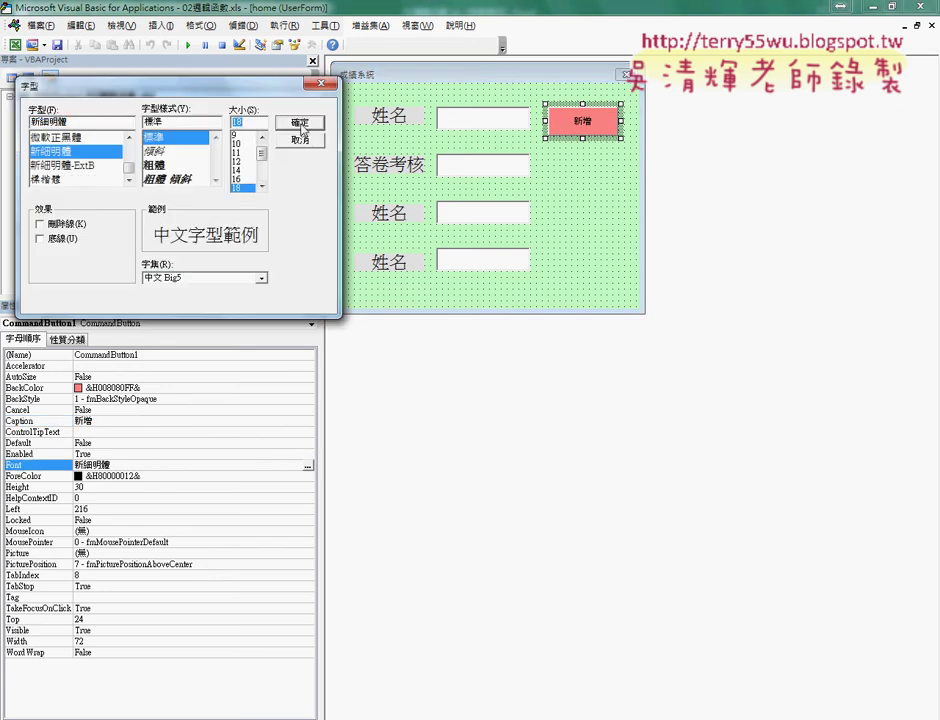
left_click(300, 125)
left_click(588, 190)
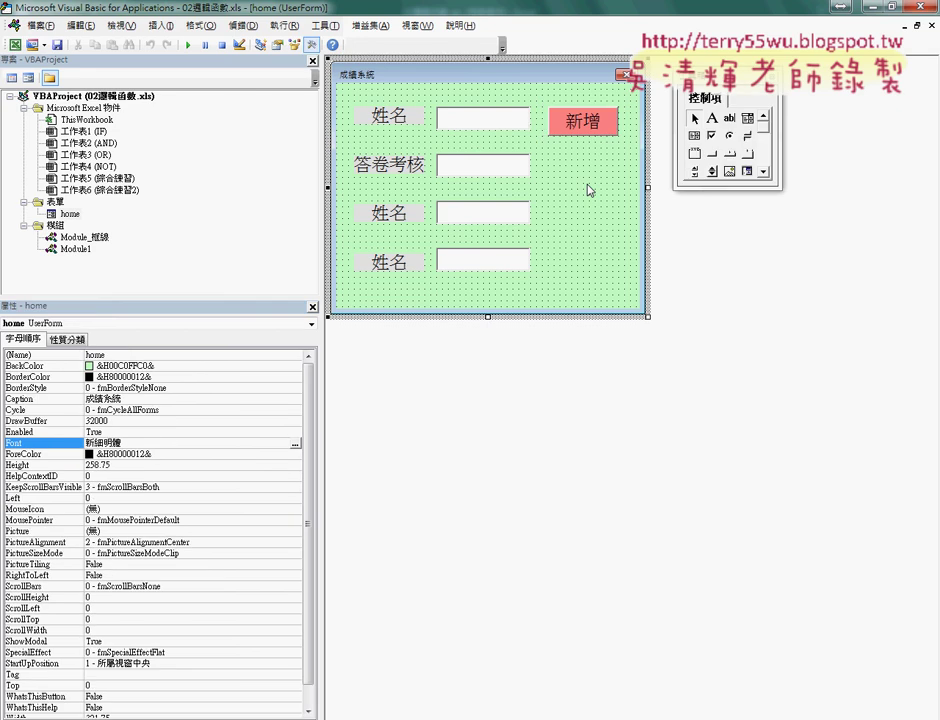
Make the form taller (height 316.5) and shift all its controls slightly up and left.
left_click_drag(489, 309, 489, 372)
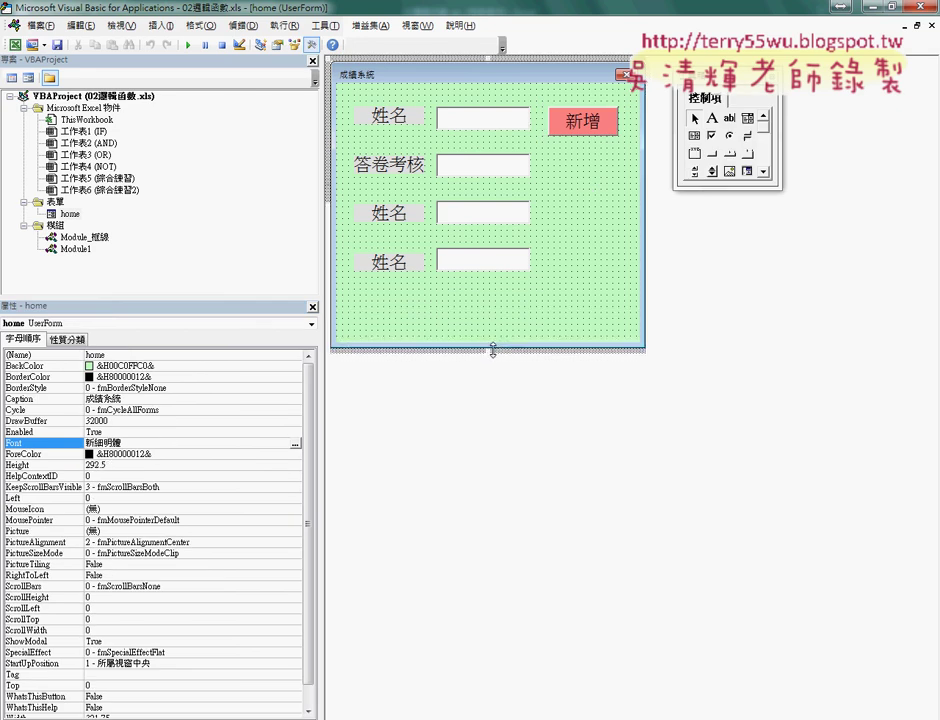
mouse_move(347, 92)
left_mouse_down()
mouse_move(521, 282)
mouse_move(625, 308)
left_mouse_up()
left_click_drag(579, 128, 572, 112)
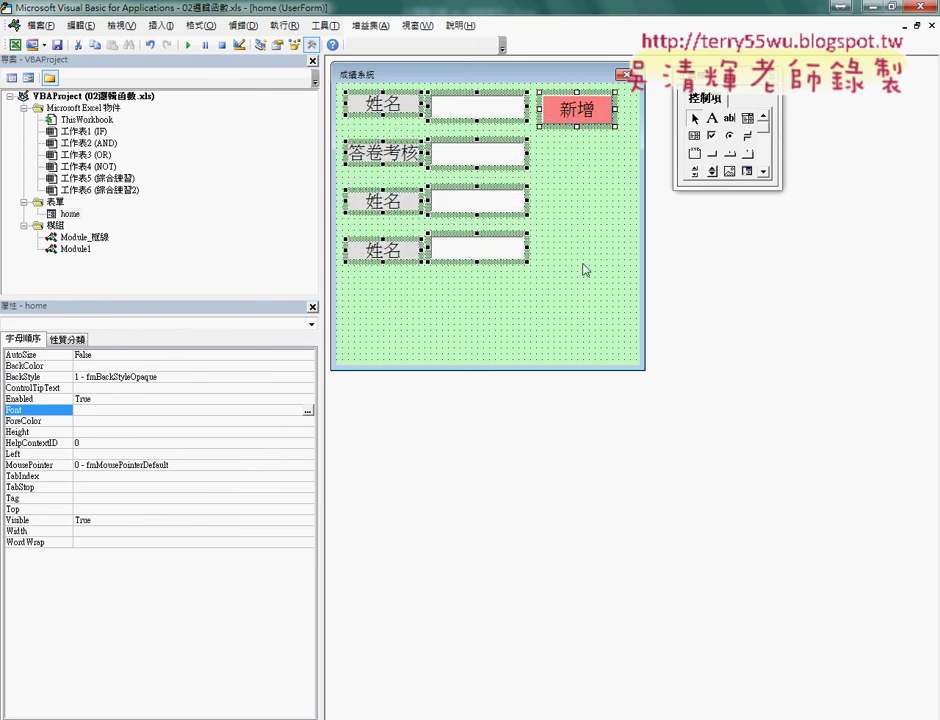
Pull the form's bottom and right edges inward to height 231, leaving the 格式 menu unused.
left_click(583, 268)
left_click_drag(488, 369, 489, 289)
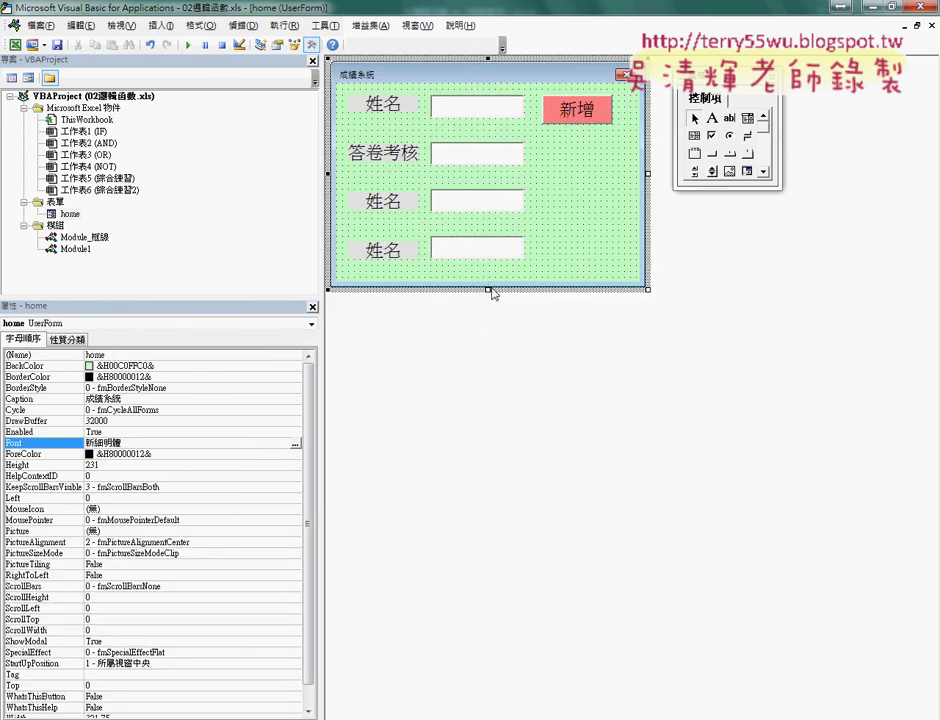
left_click_drag(648, 174, 629, 174)
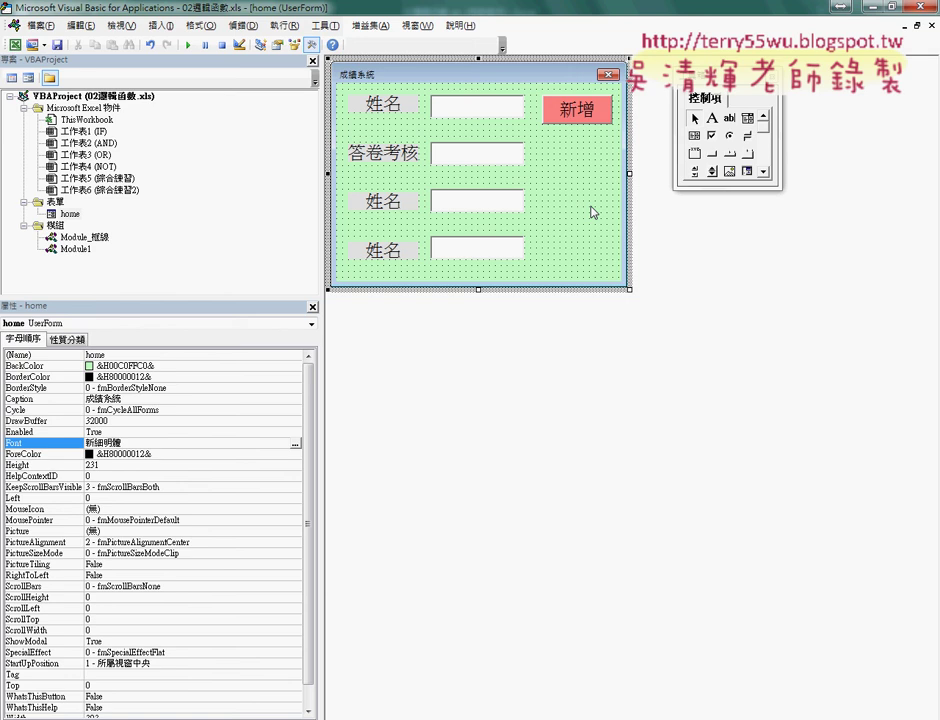
left_click(200, 25)
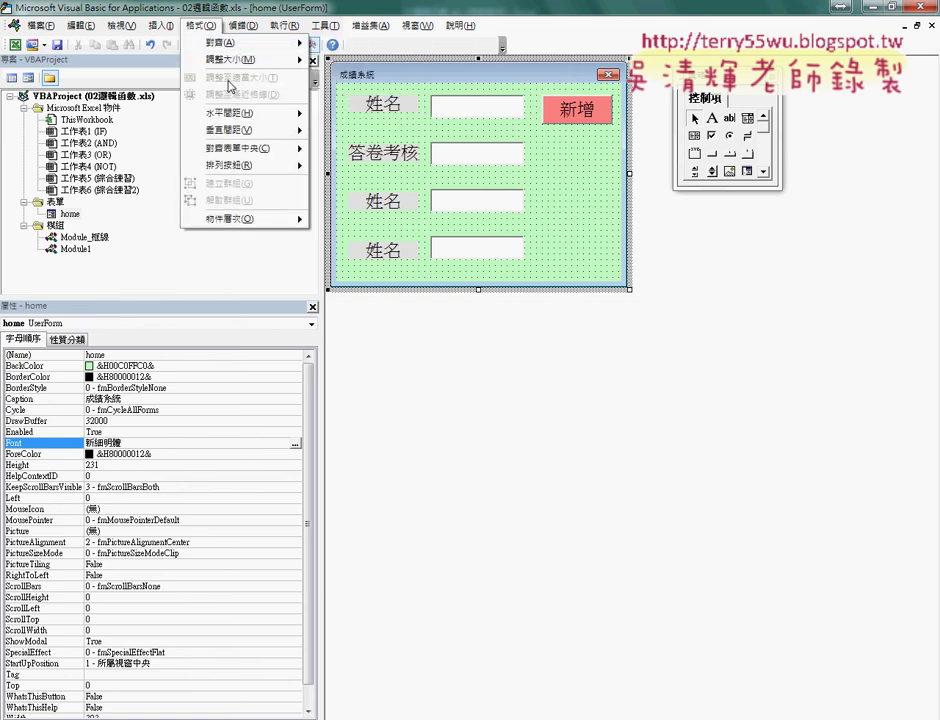
left_click(586, 230)
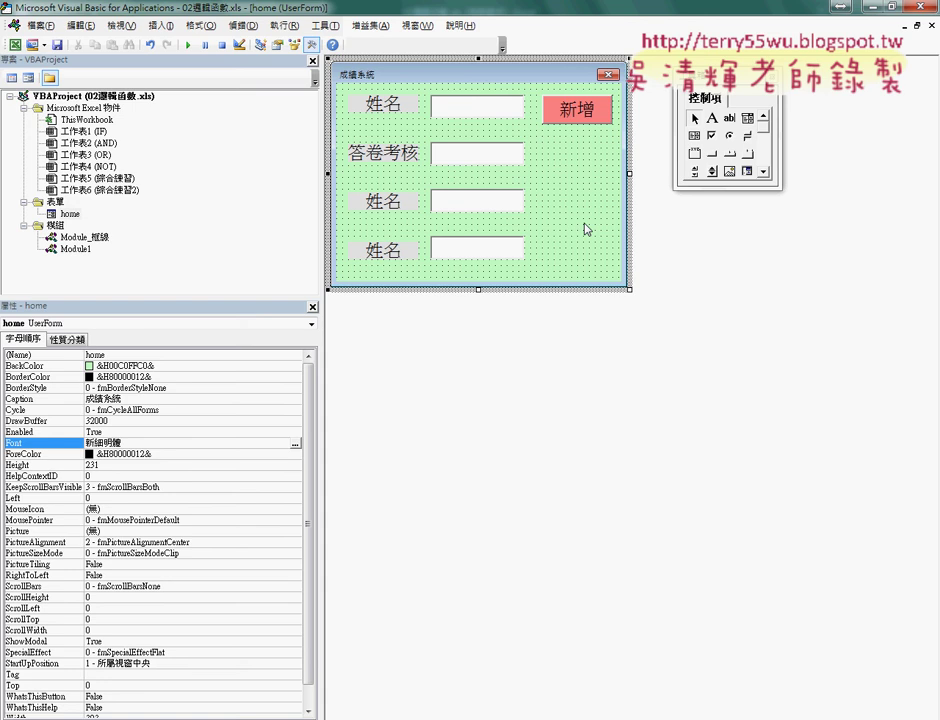
right_click(72, 179)
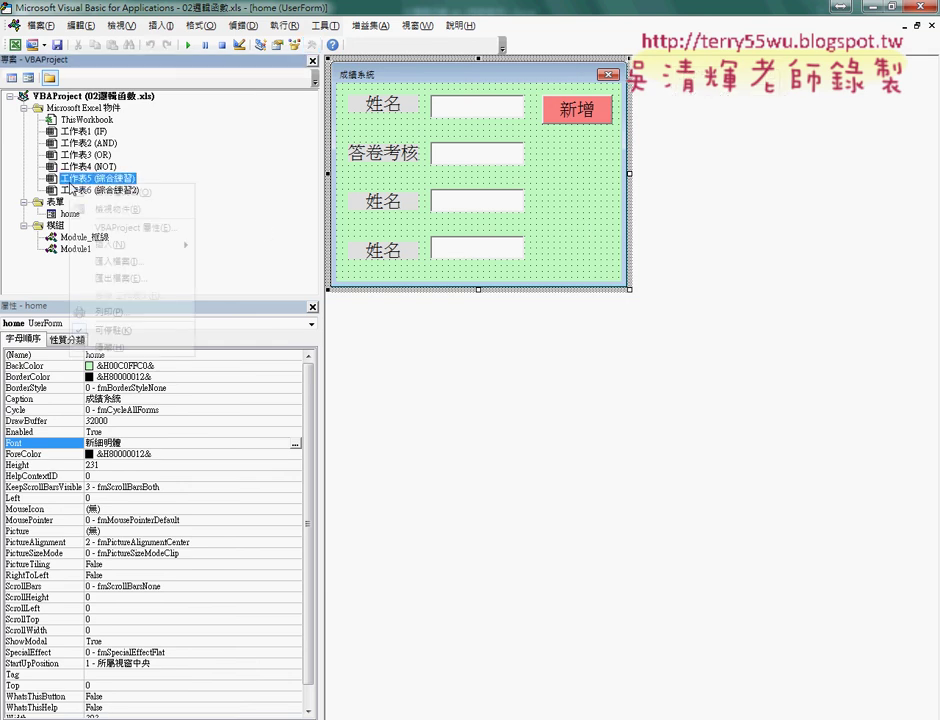
mouse_move(150, 245)
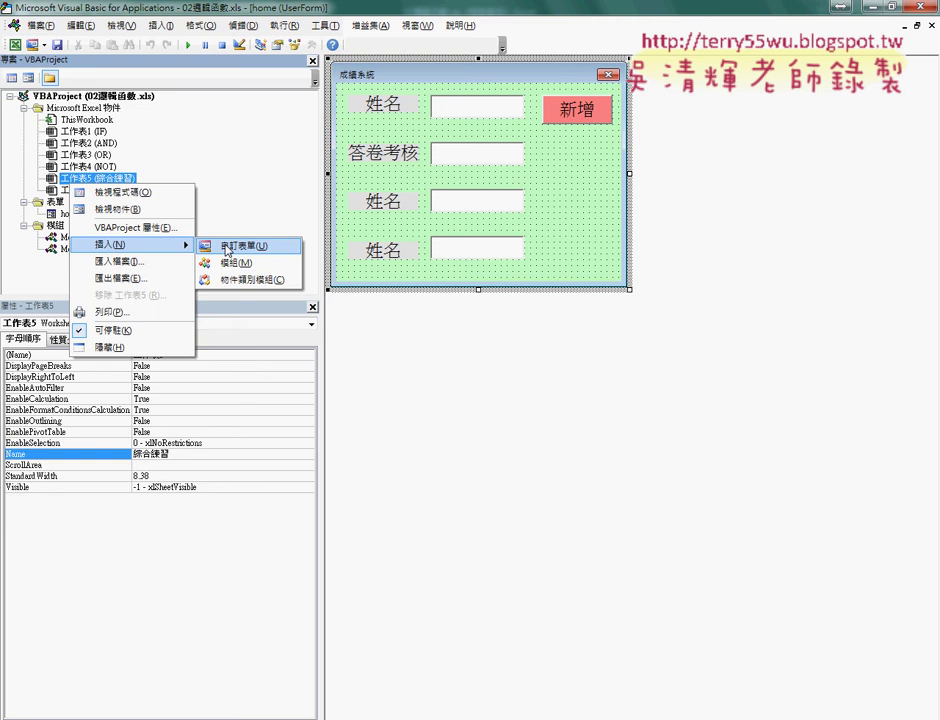
left_click(248, 170)
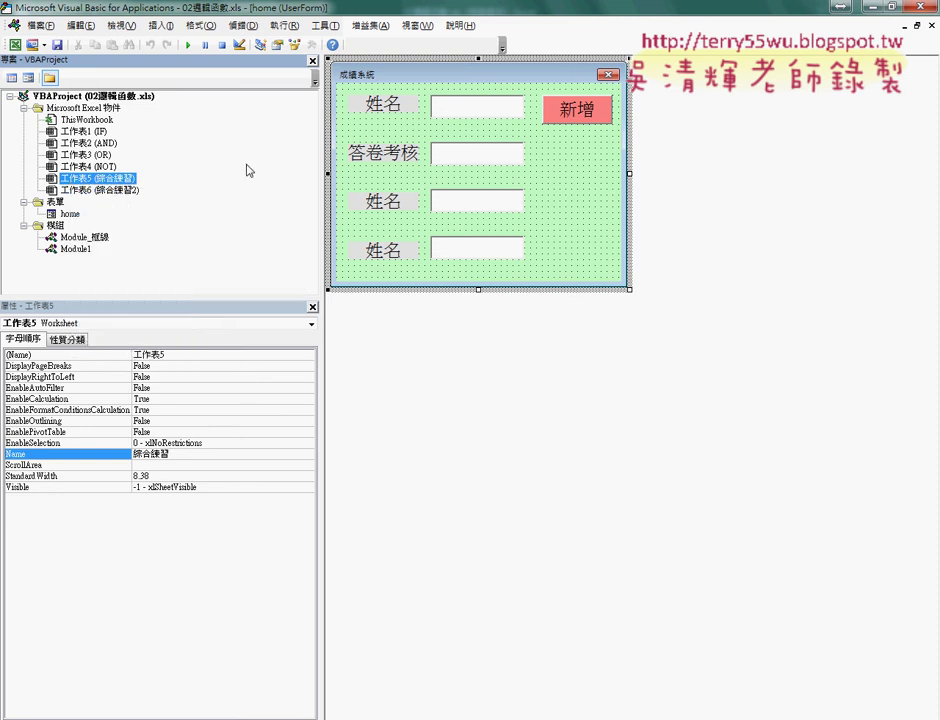